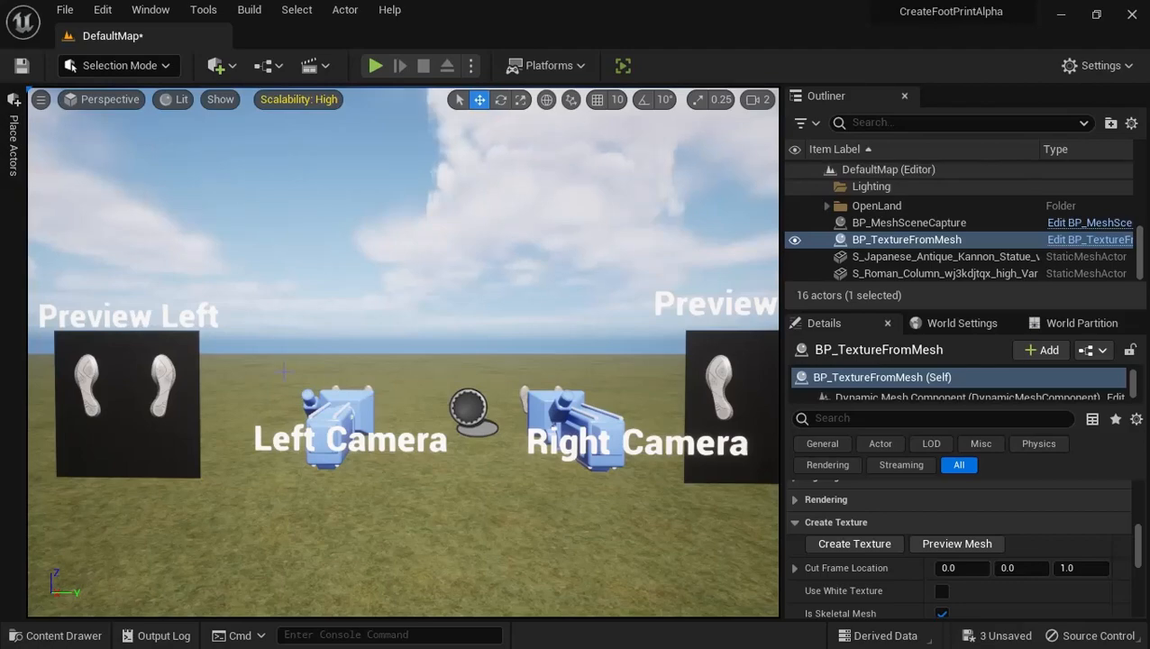
Examine the footprints on the Preview Right board and the Create Texture settings of BP_TextureFromMesh
right_click_drag(143, 390, 223, 359)
right_click_drag(513, 350, 562, 326)
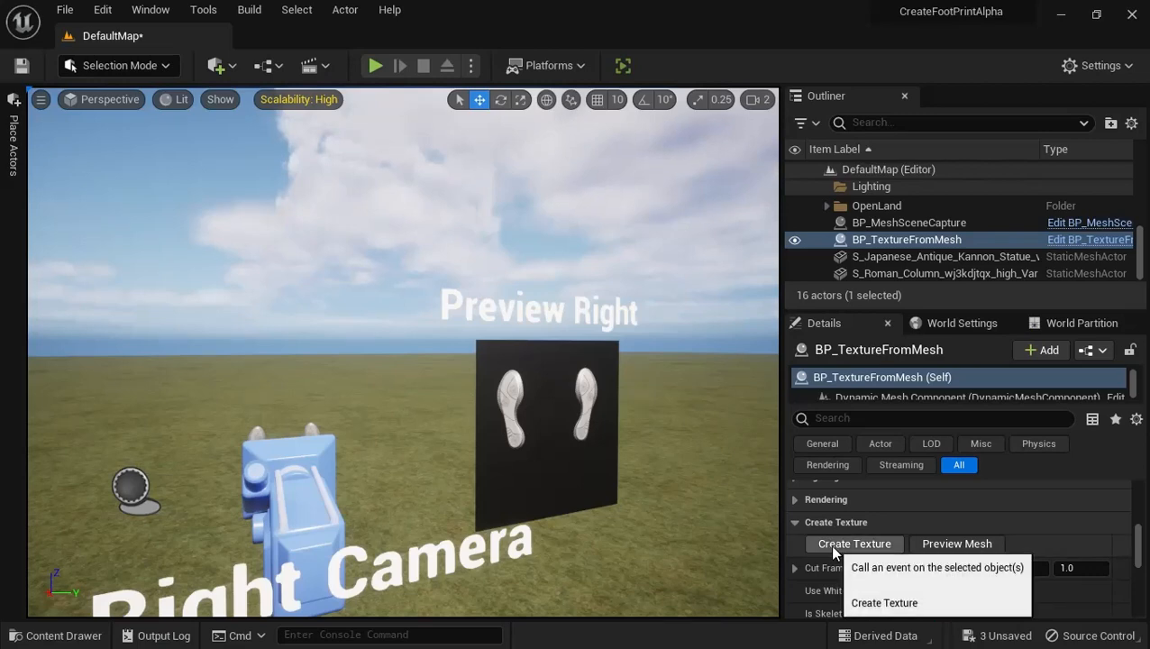
scroll(829, 543, "down", 1)
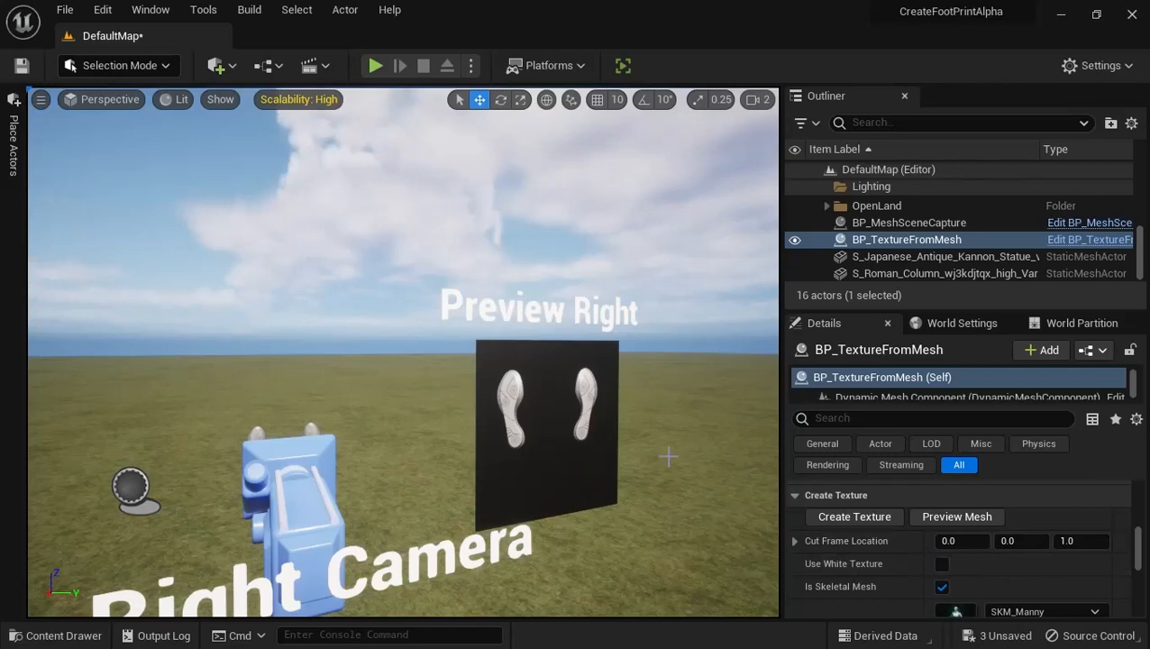
mouse_move(667, 456)
right_mouse_down()
mouse_move(660, 427)
mouse_move(775, 472)
mouse_move(539, 477)
mouse_move(667, 454)
right_mouse_up()
key("w")
key("d")
key("w")
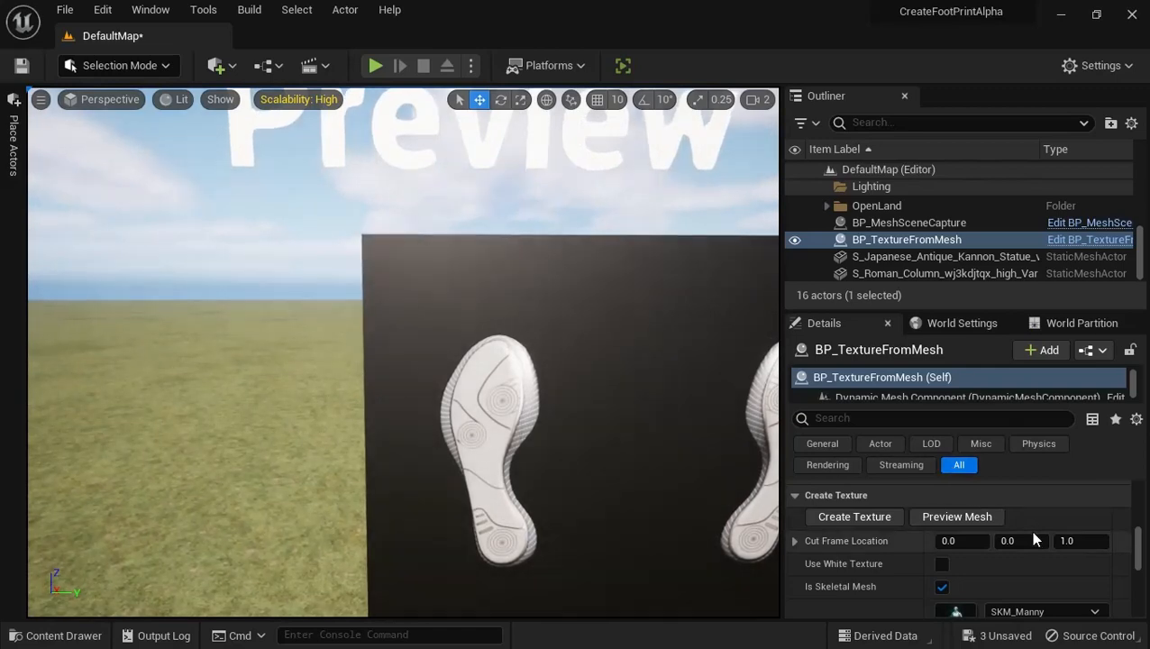
scroll(1034, 536, "down", 3)
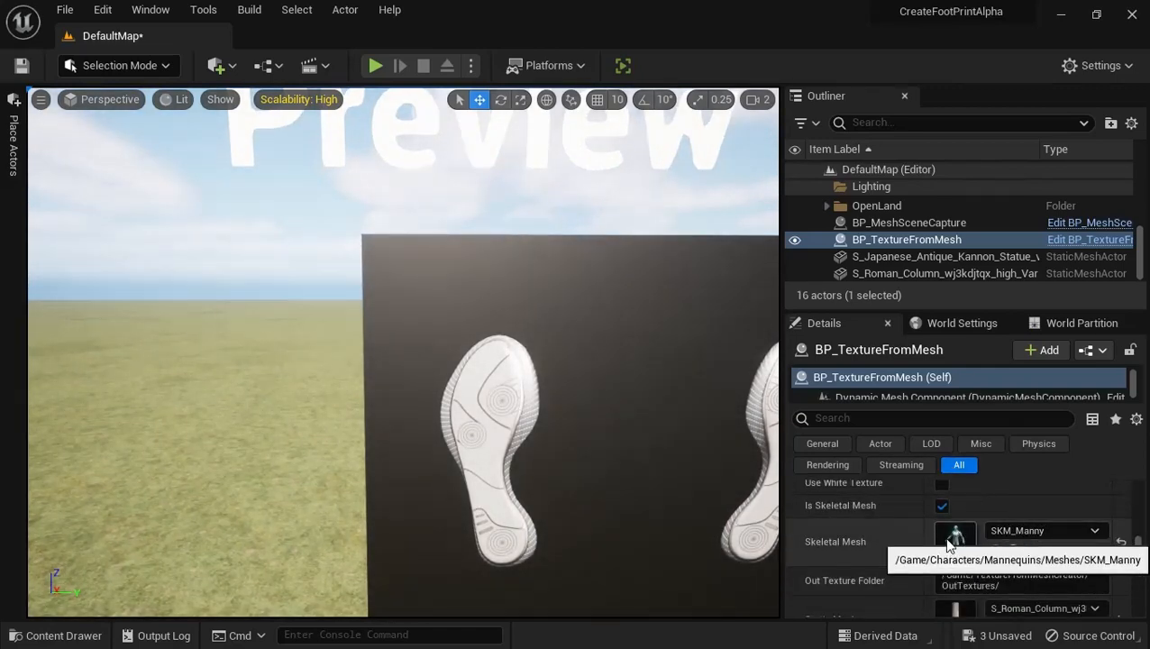
Open the SKM_Manny skeletal mesh, inspect its feet in the preview, and return to DefaultMap
double_click(951, 538)
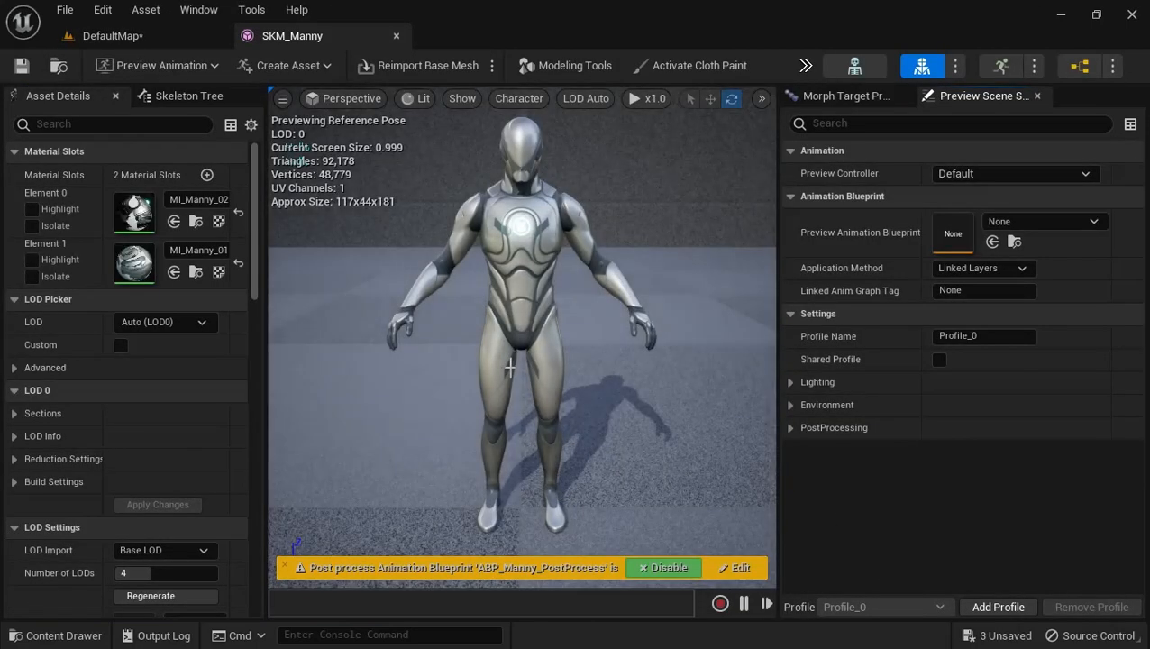
right_click_drag(509, 376, 524, 431)
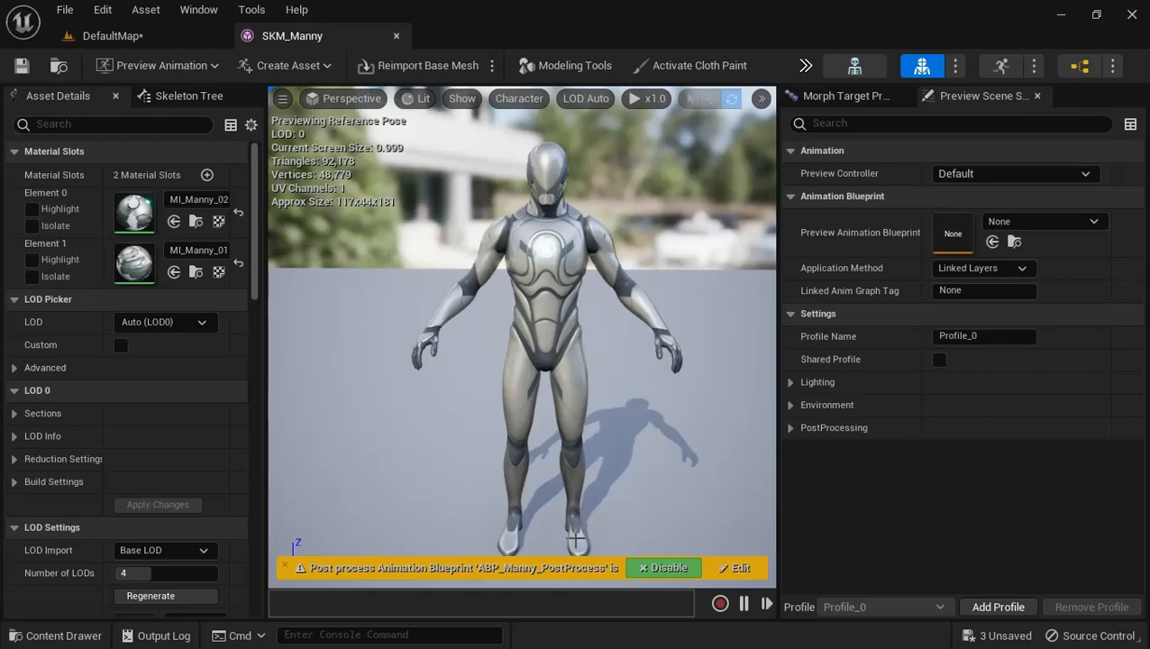
left_click(108, 36)
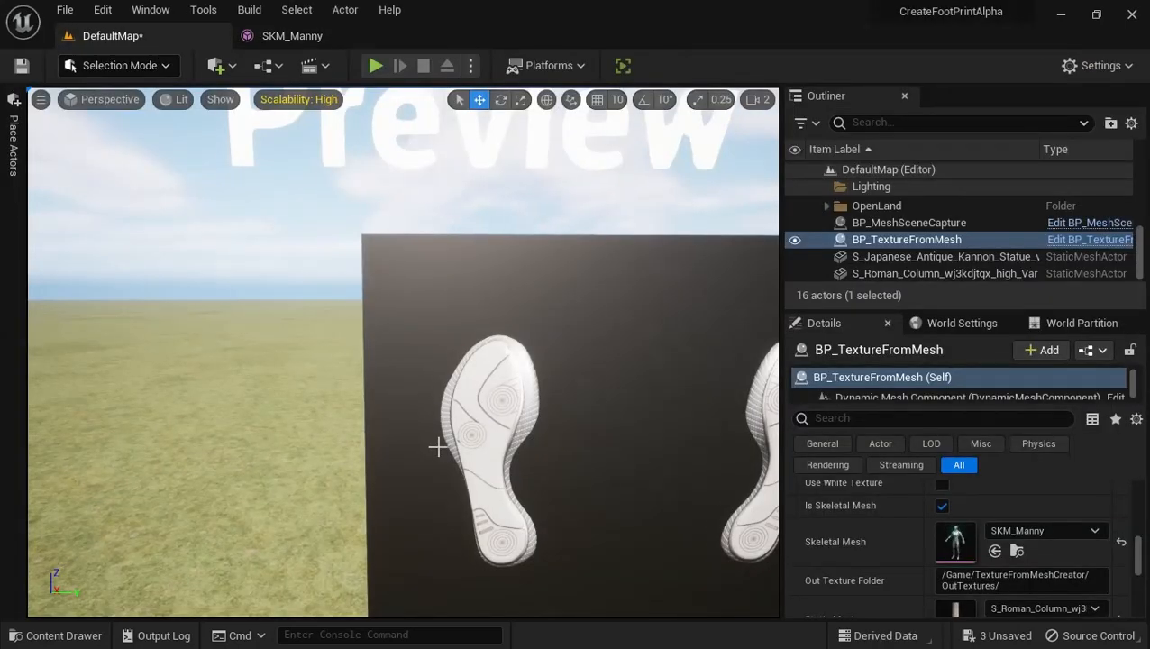
Check the sole detail on the preview board and run Create Texture on BP_TextureFromMesh with the SKM_Manny skeletal mesh
right_click_drag(437, 445, 436, 480)
key("w")
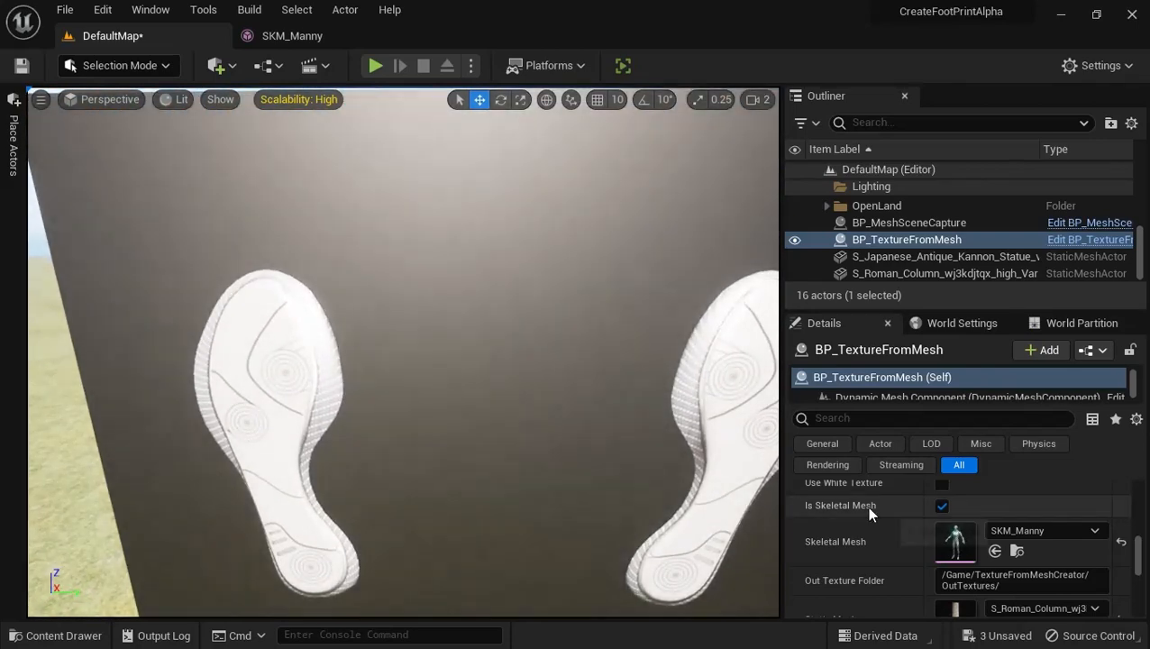
scroll(1000, 558, "up", 2)
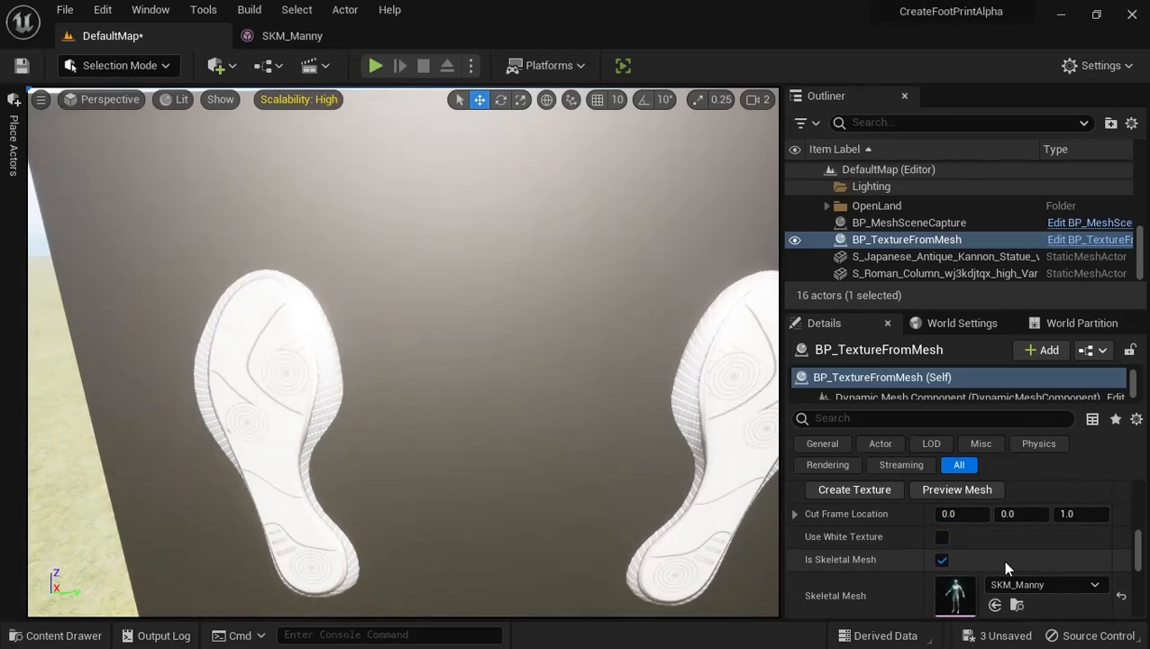
scroll(1004, 566, "down", 1)
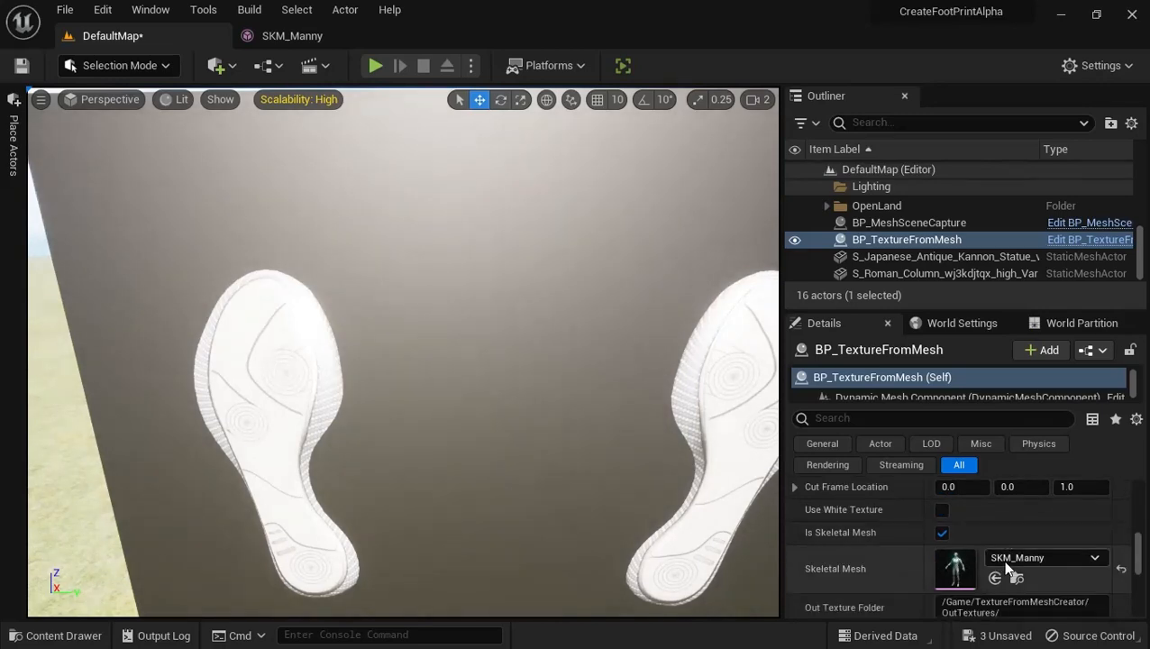
scroll(937, 552, "up", 1)
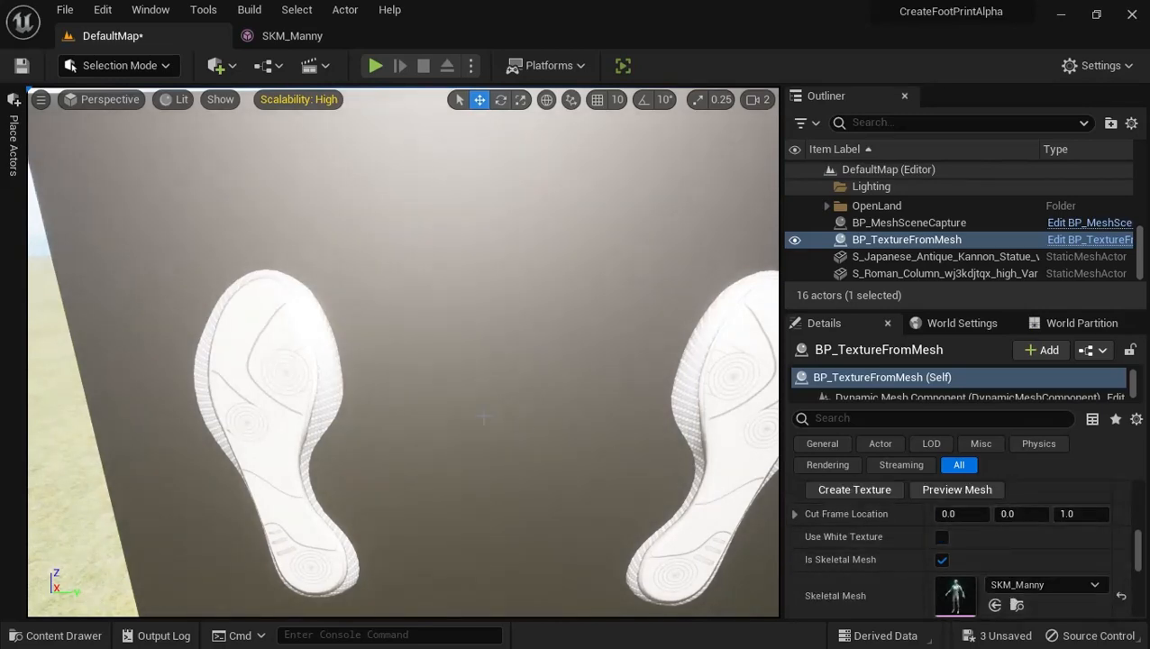
left_click(851, 488)
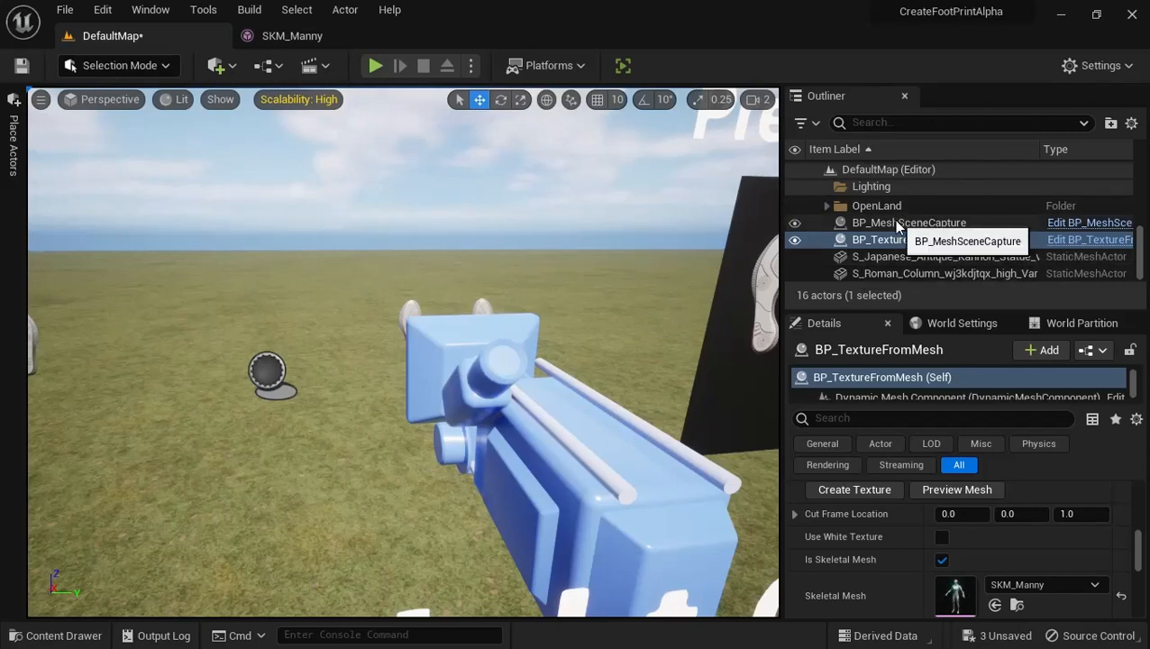
Move the StaticMesh_Right component of BP_MeshSceneCapture along the Y axis so that Preview Right captures only one foot
right_click_drag(706, 268, 662, 290)
scroll(661, 268, "down", 4)
scroll(661, 290, "down", 4)
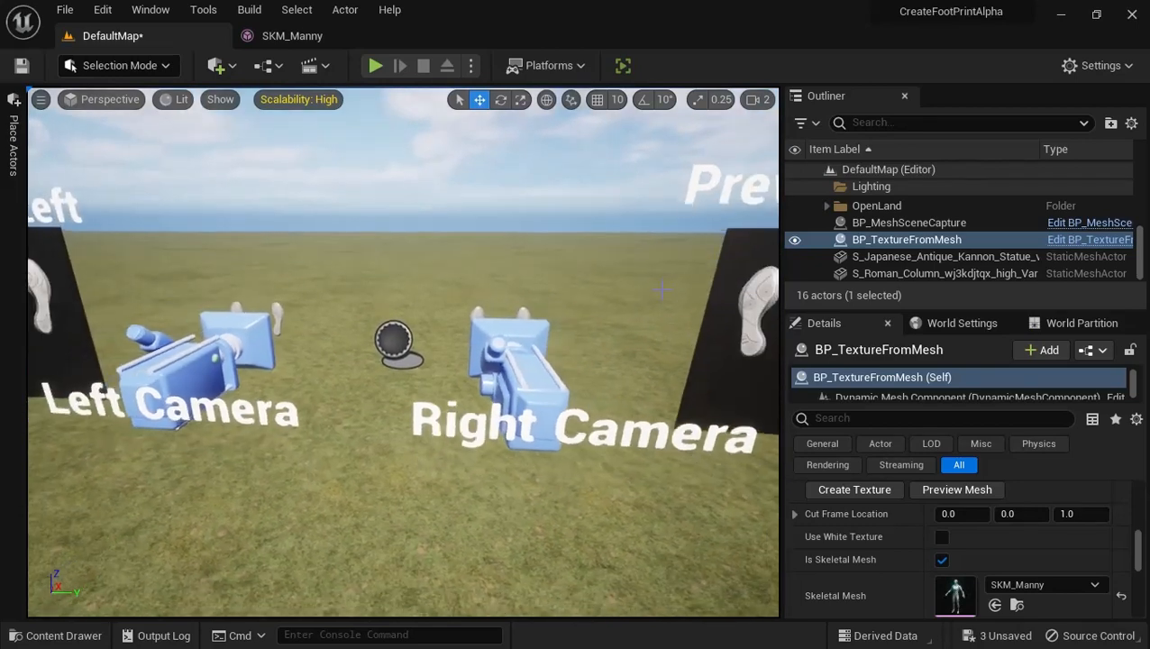
left_click(937, 224)
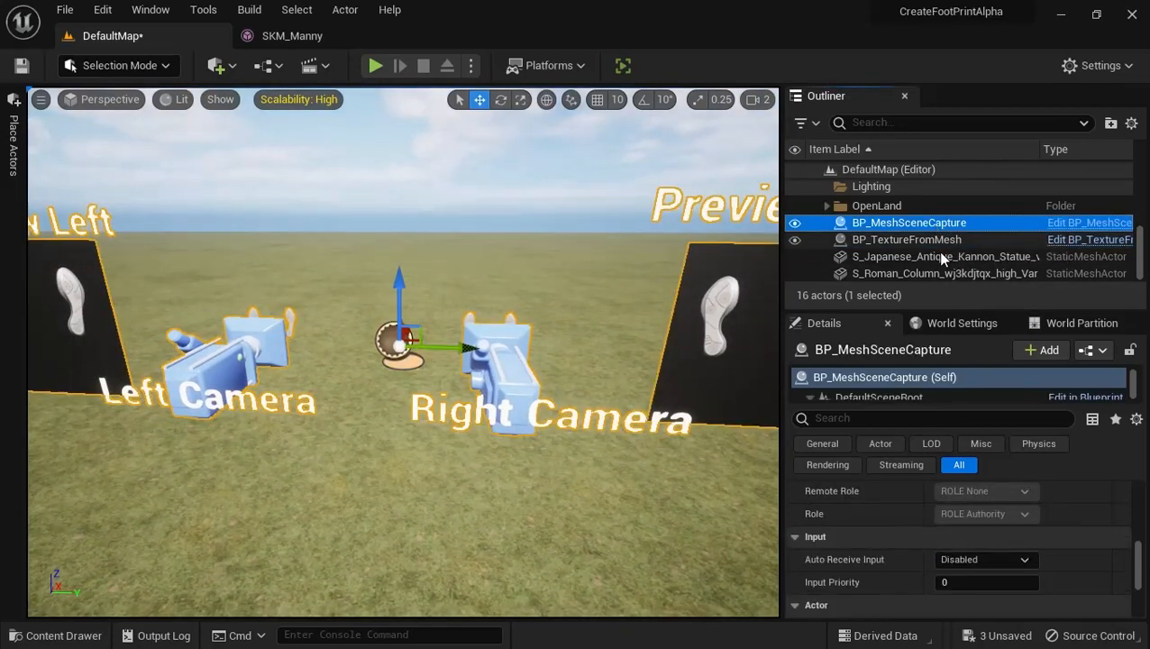
left_click(871, 397)
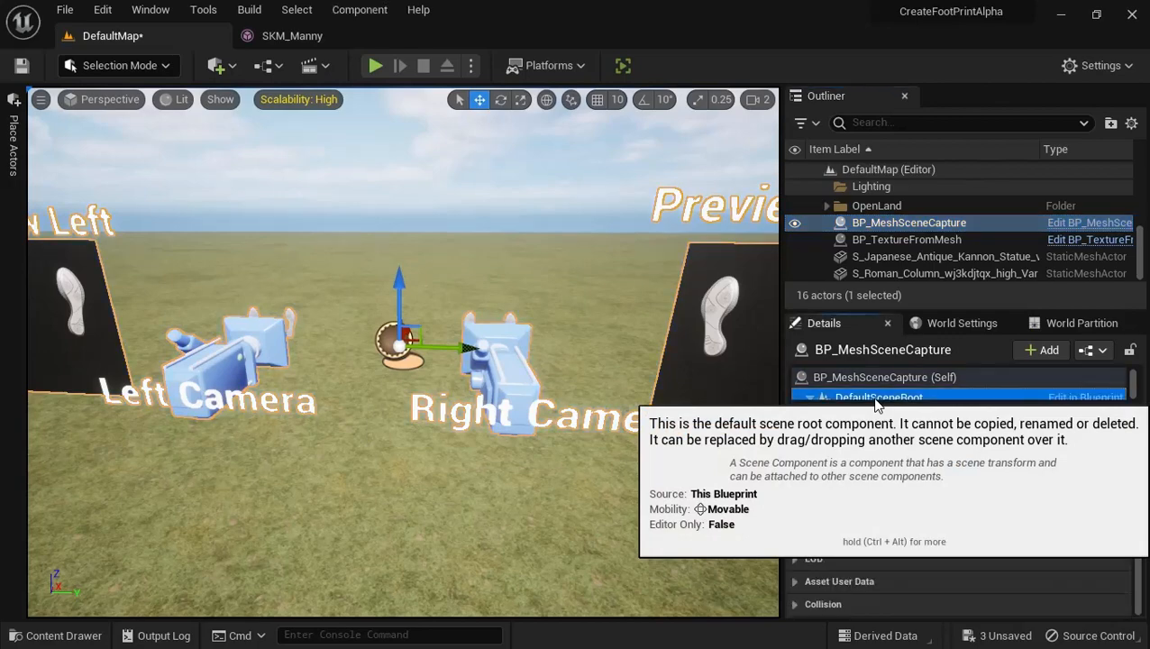
right_click_drag(554, 347, 548, 395)
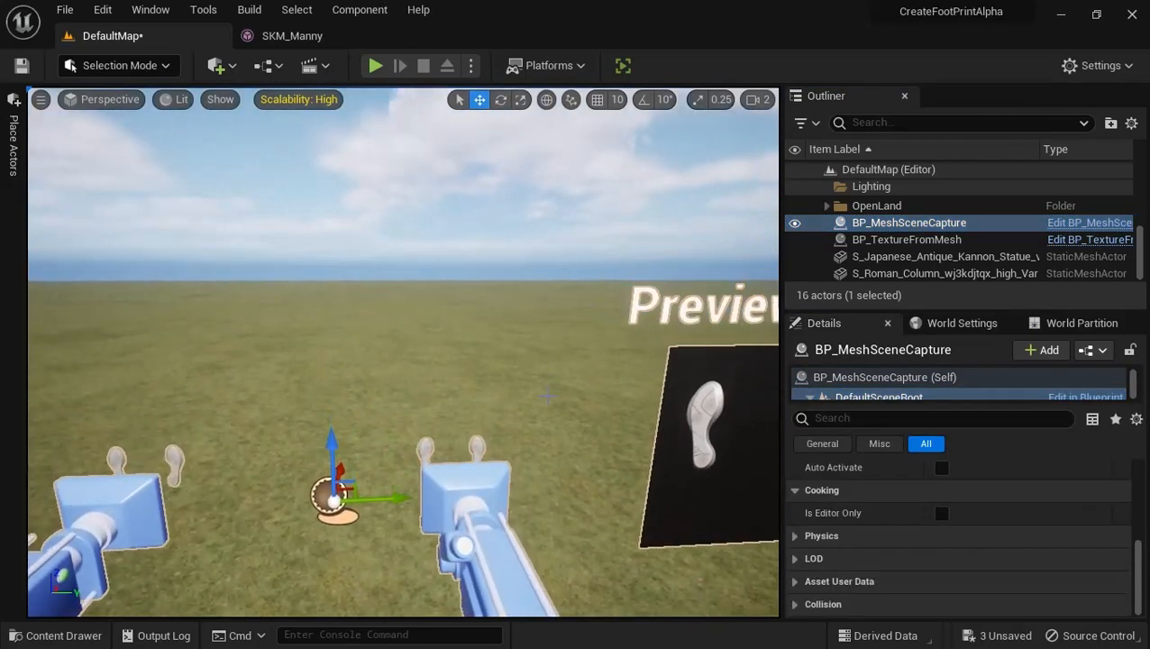
left_click(477, 445)
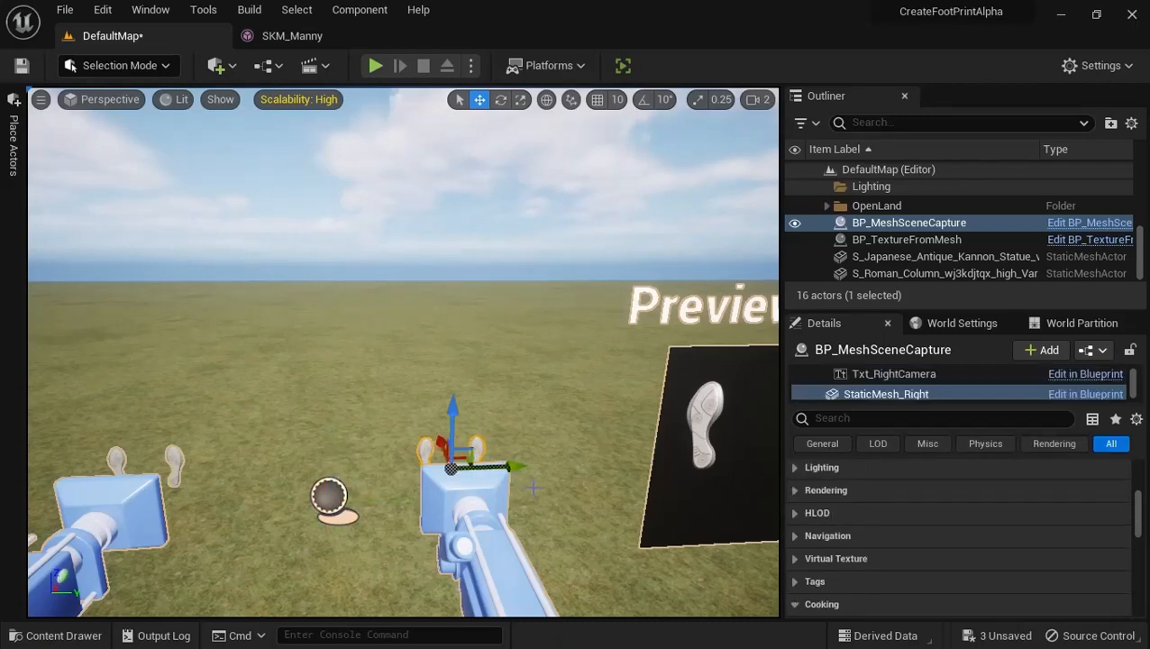
right_click_drag(525, 494, 525, 431)
key("s")
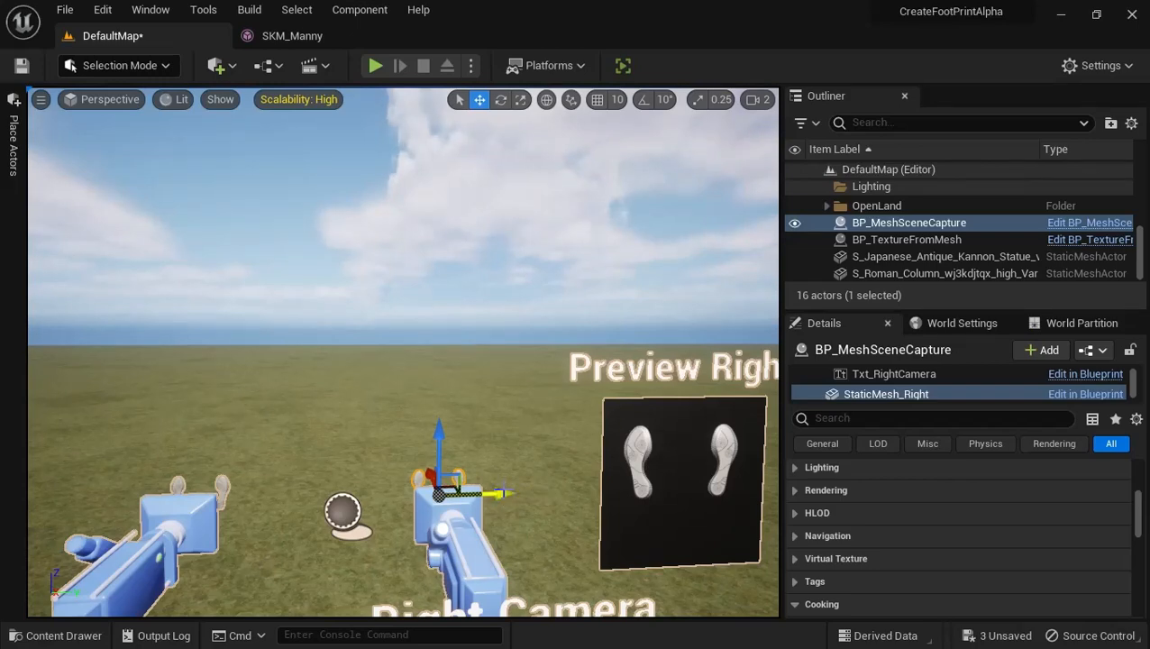
left_click_drag(496, 498, 469, 501)
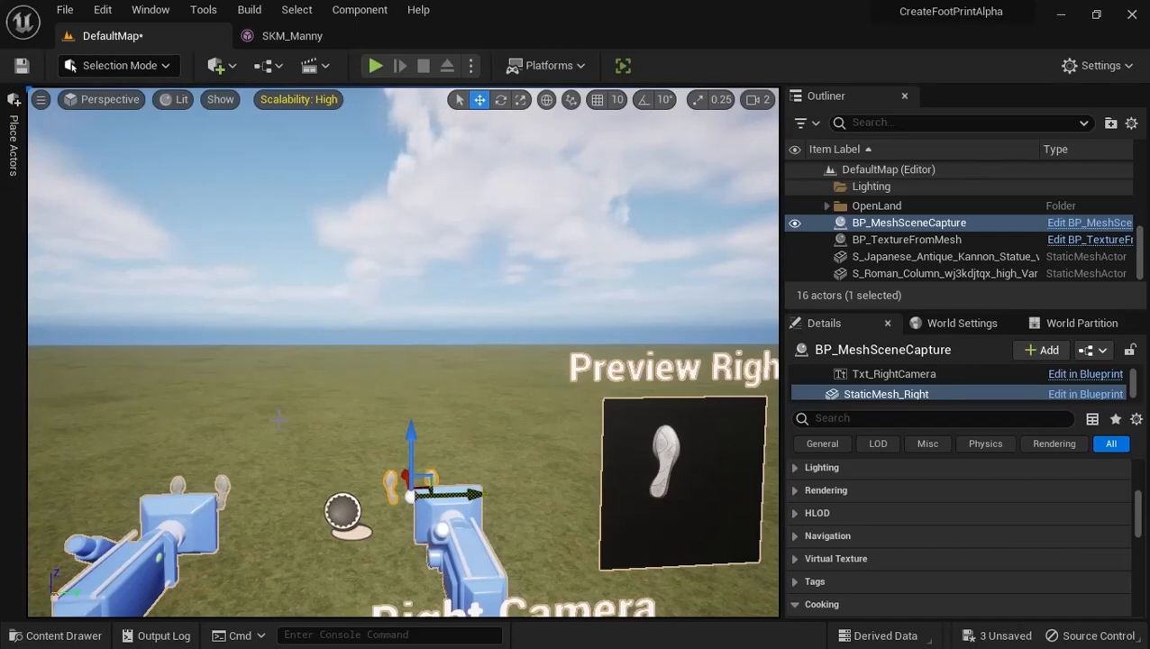
Examine the StaticMesh_Left and Preview_Plane_Right components and the component list of BP_MeshSceneCapture
key("a")
right_click_drag(466, 423, 444, 419)
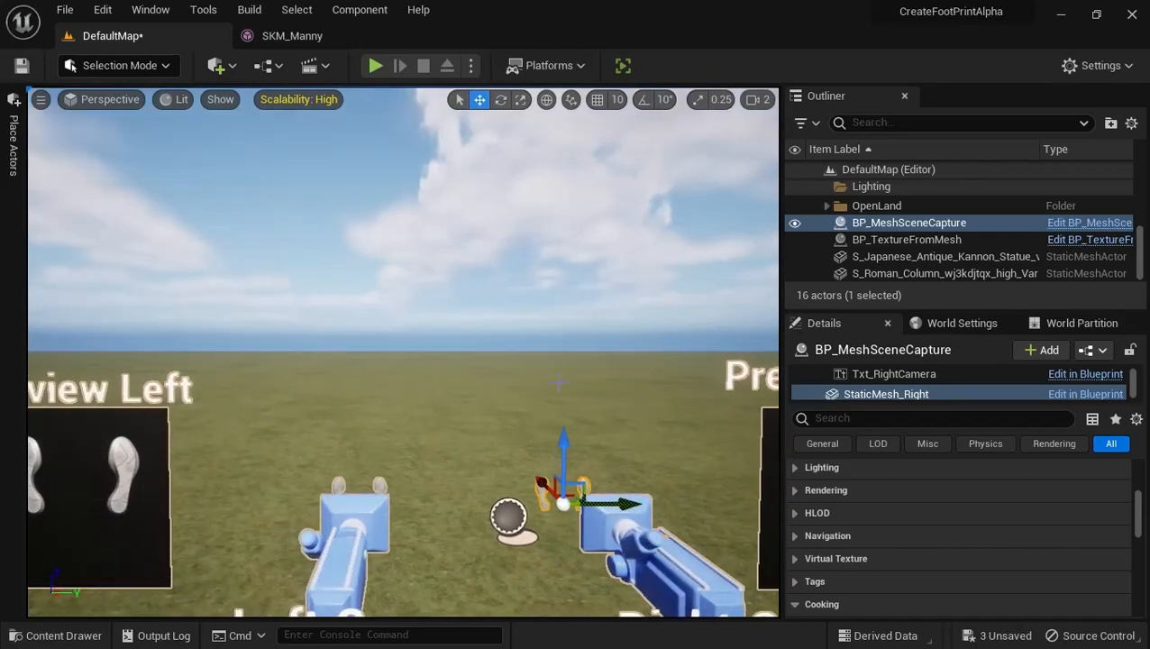
scroll(737, 435, "down", 3)
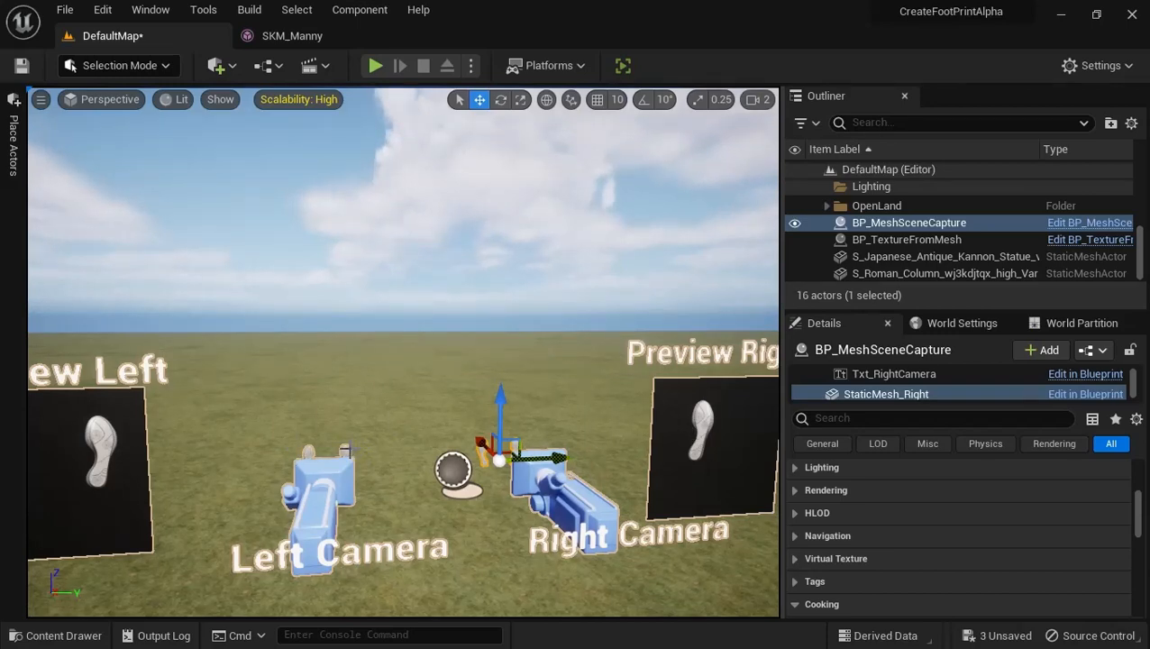
left_click(345, 451)
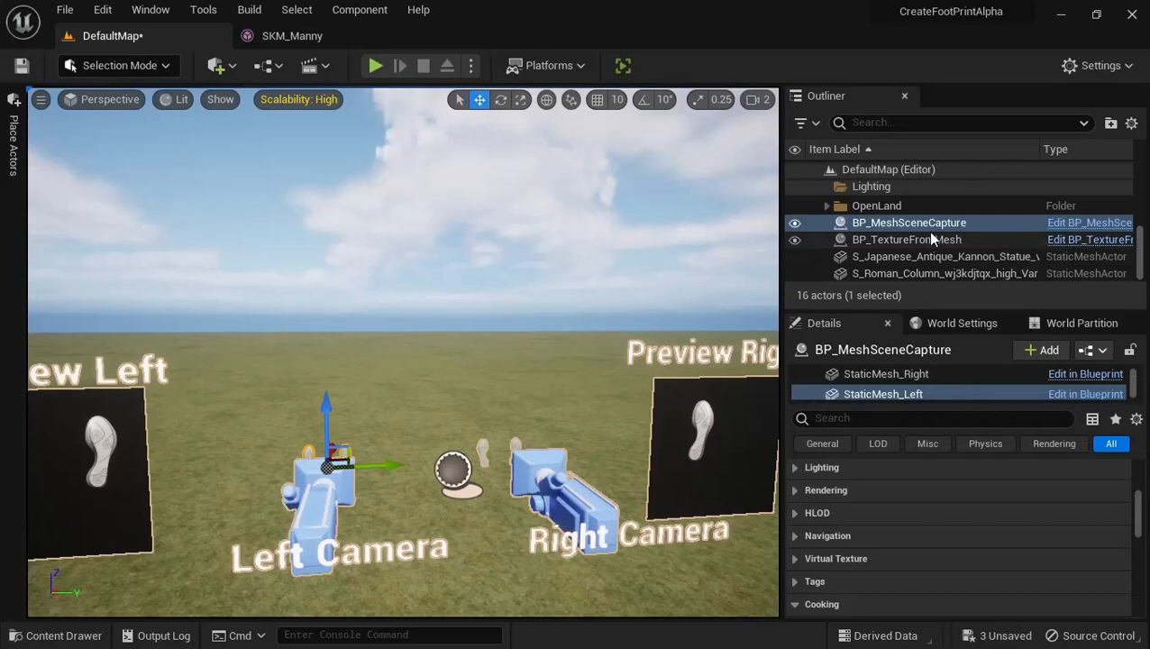
scroll(919, 382, "down", 3)
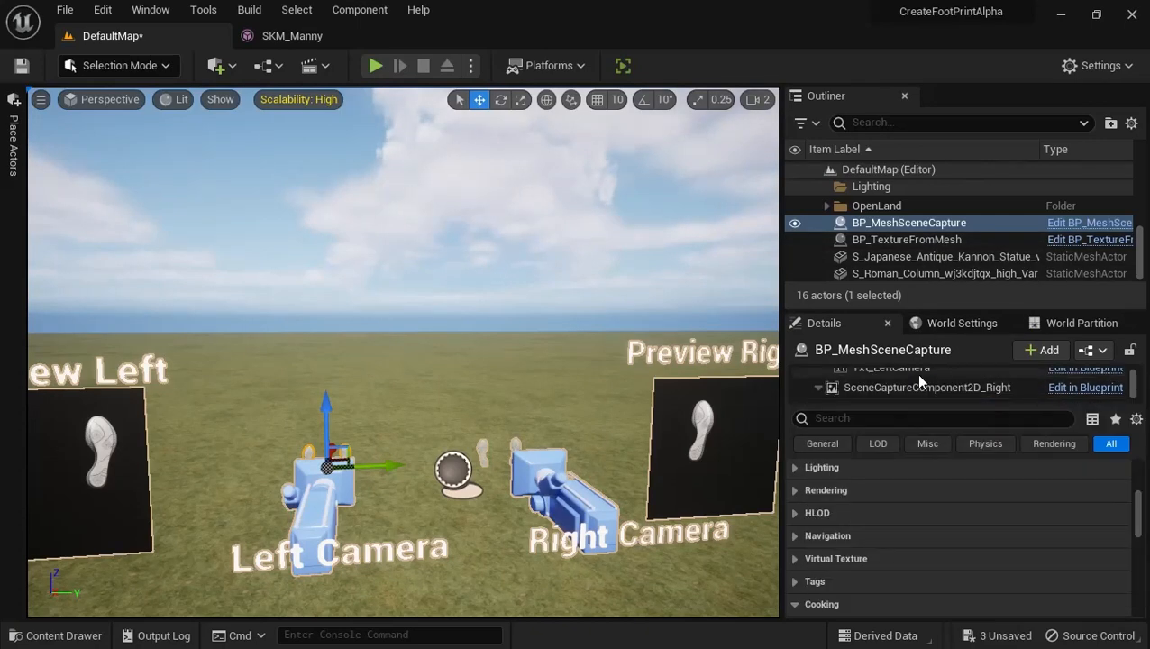
scroll(919, 388, "up", 5)
scroll(916, 396, "down", 1)
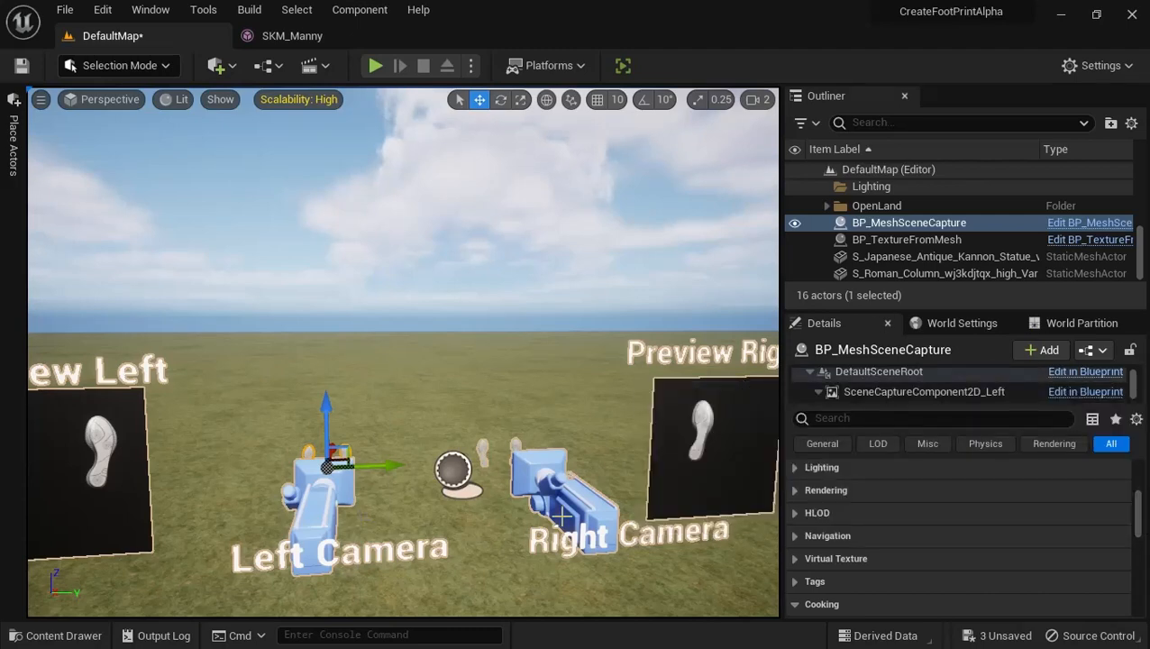
left_click(687, 435)
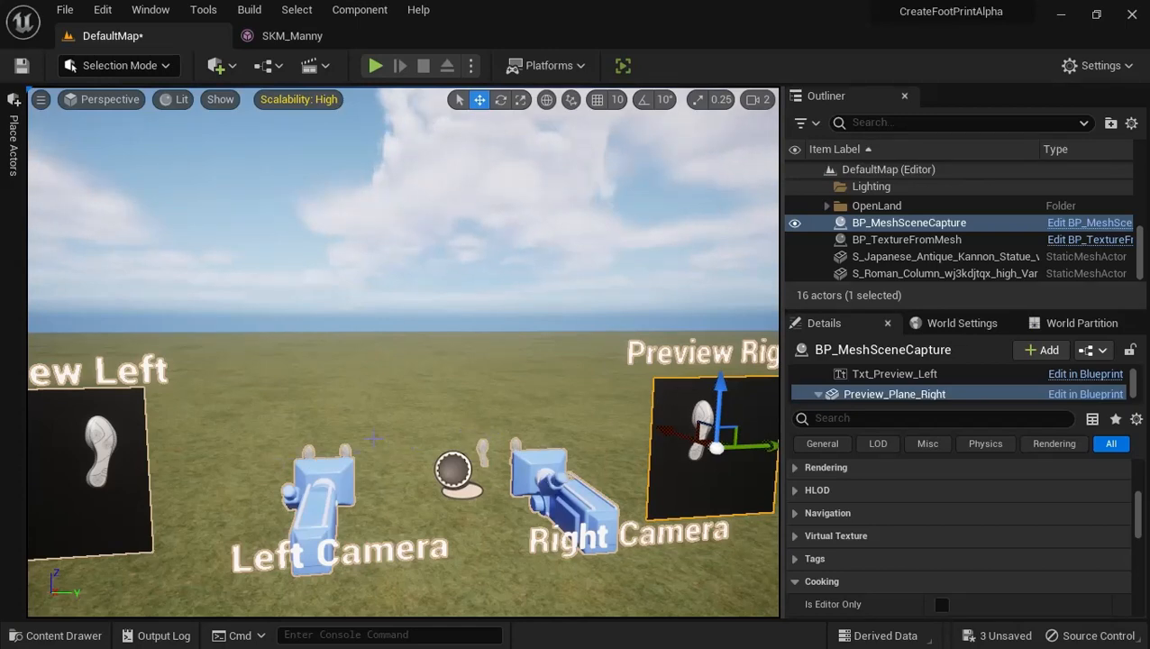
Reselect the BP_MeshSceneCapture actor in the level and select its DefaultSceneRoot component
left_click(343, 447)
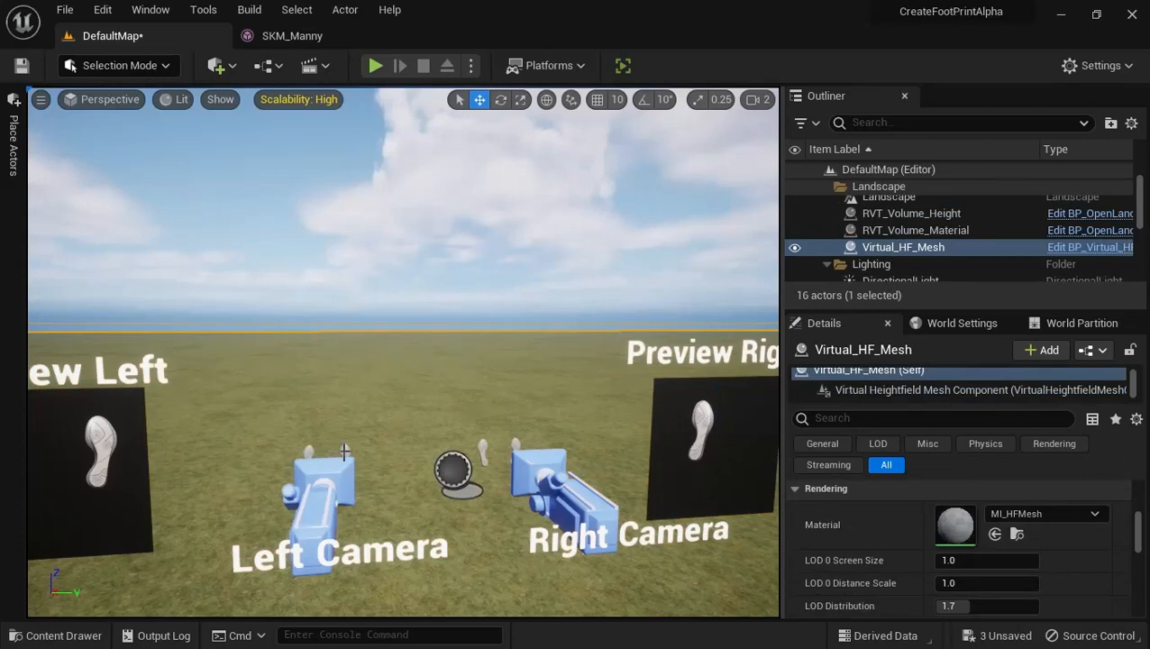
right_click_drag(343, 451, 365, 469)
key("w")
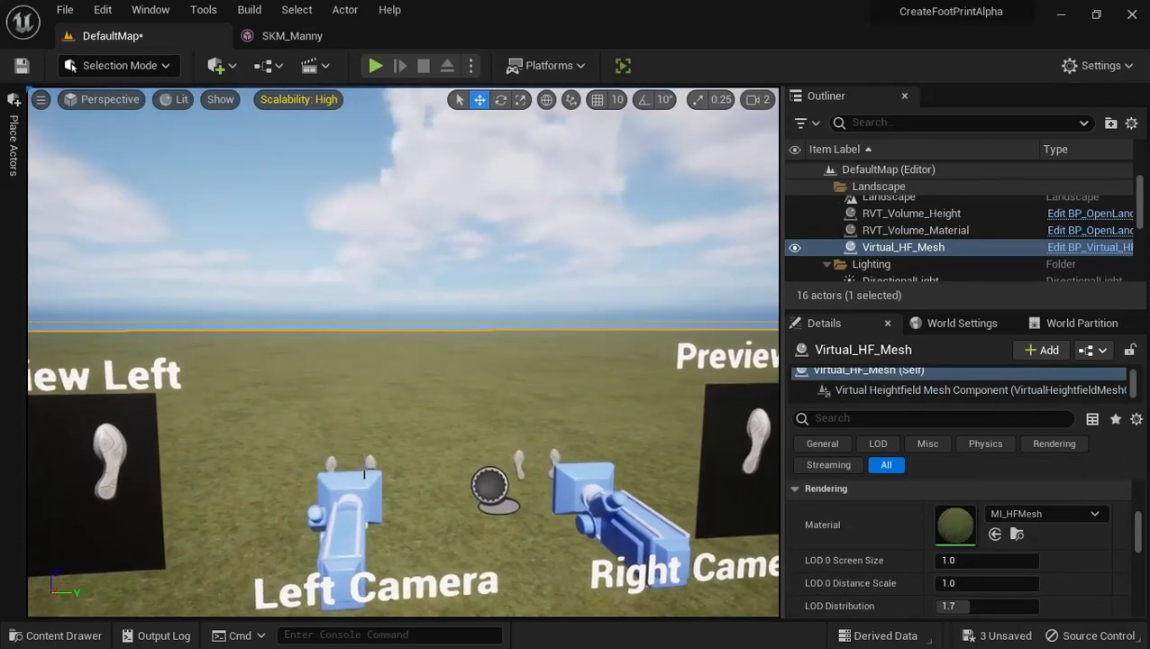
left_click(365, 470)
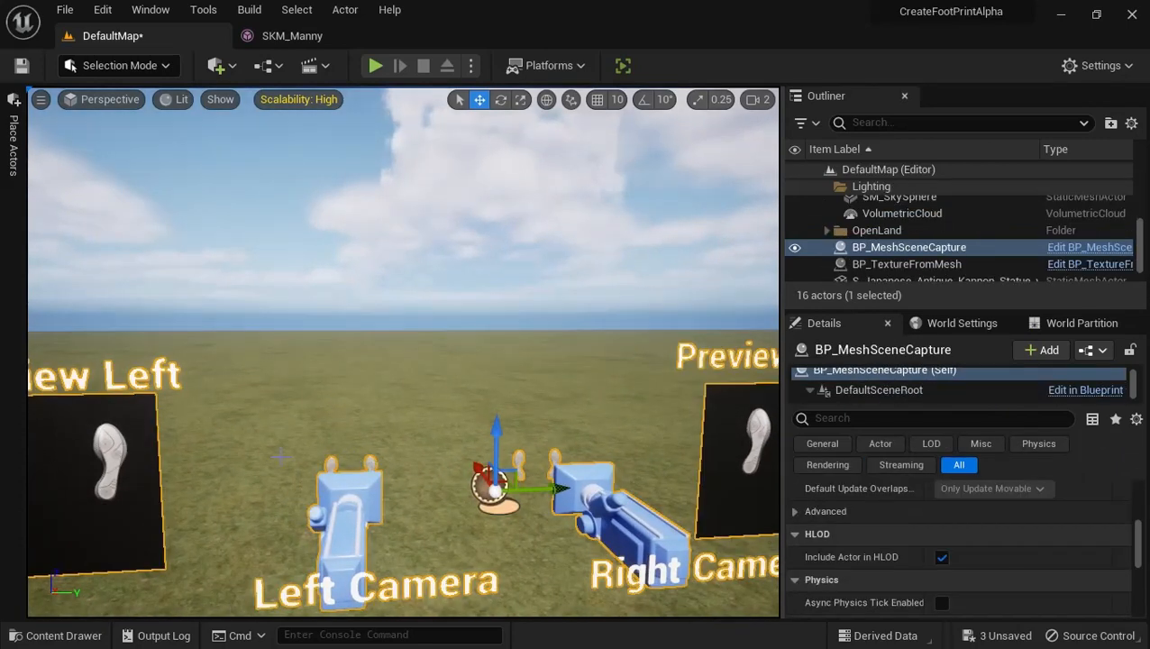
right_click_drag(280, 454, 295, 411)
key("w")
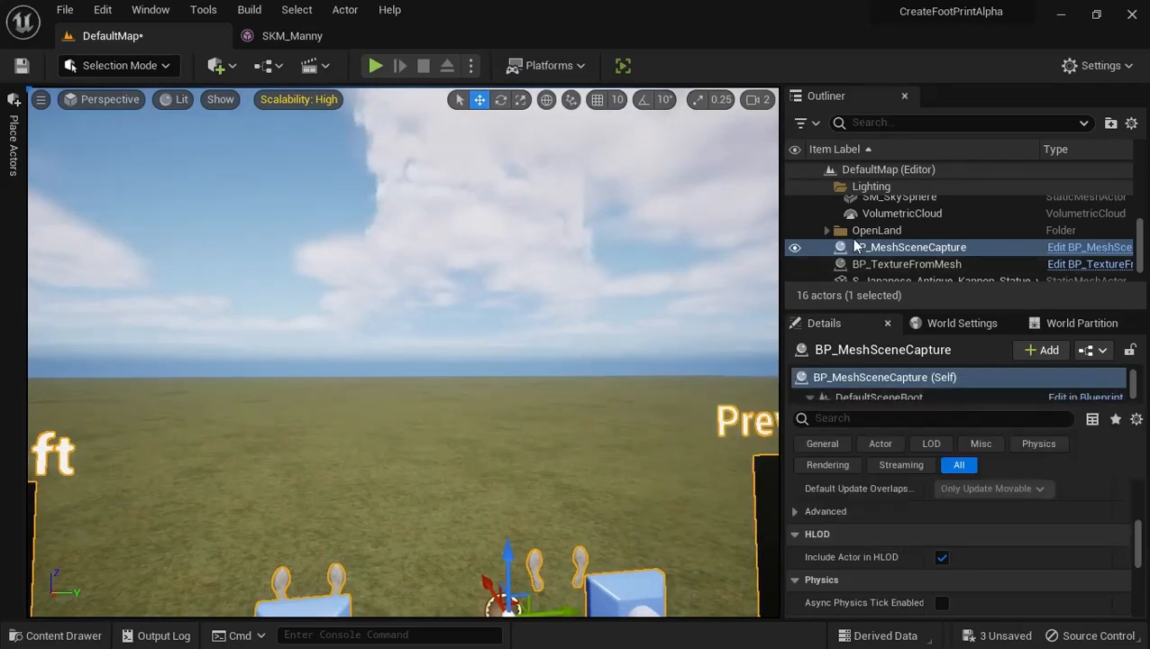
left_click(890, 250)
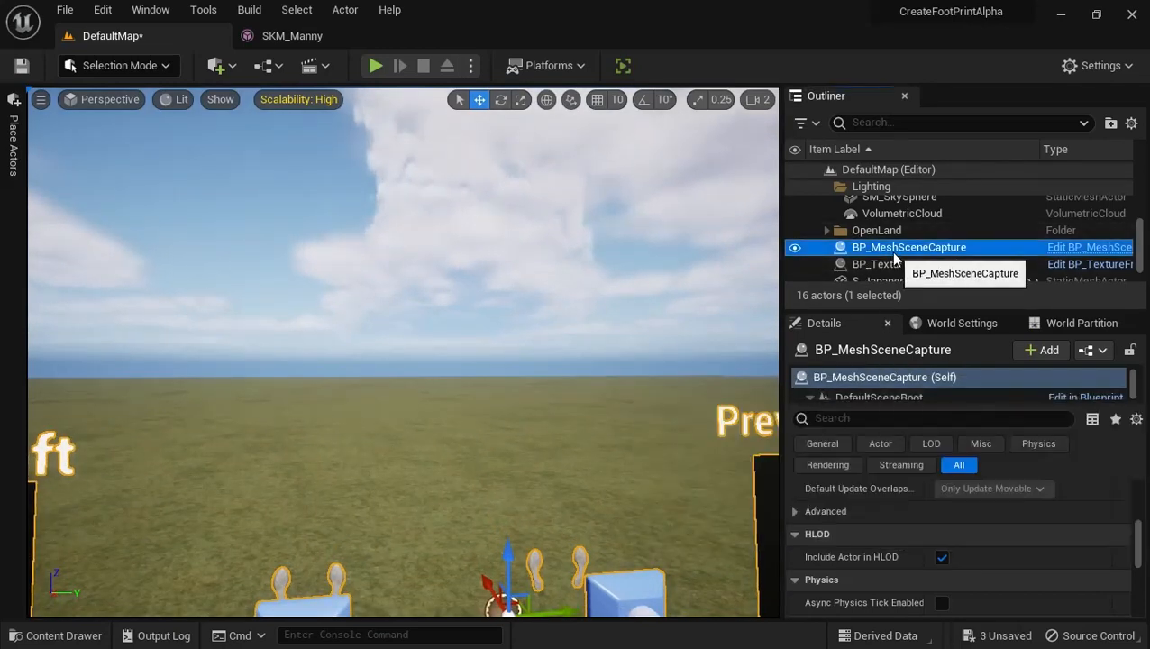
left_click(876, 400)
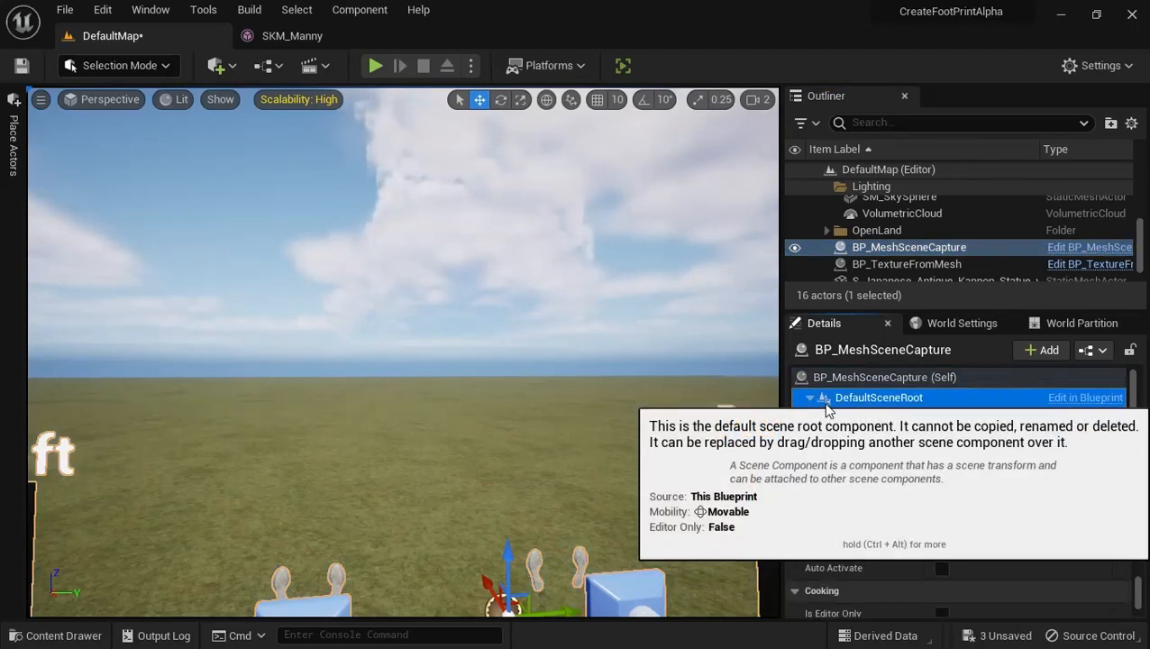
Move the StaticMesh_Left component of BP_MeshSceneCapture along the Y axis so that Preview Left captures only one foot
key("s")
right_click_drag(317, 532, 307, 583)
key("a")
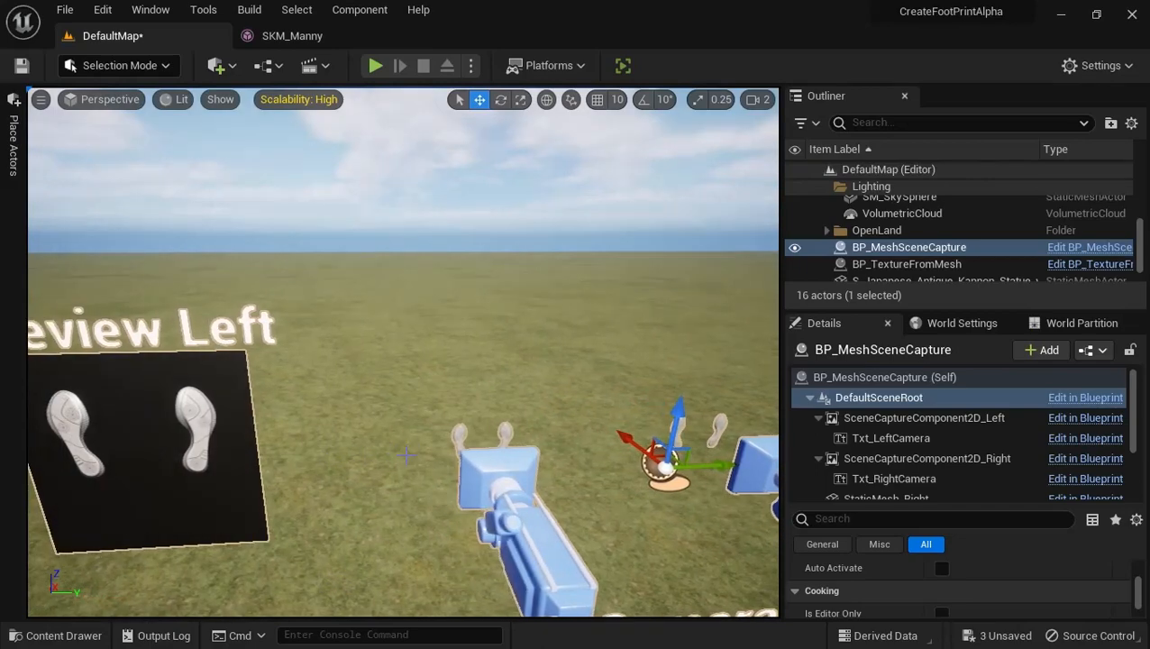
left_click(462, 430)
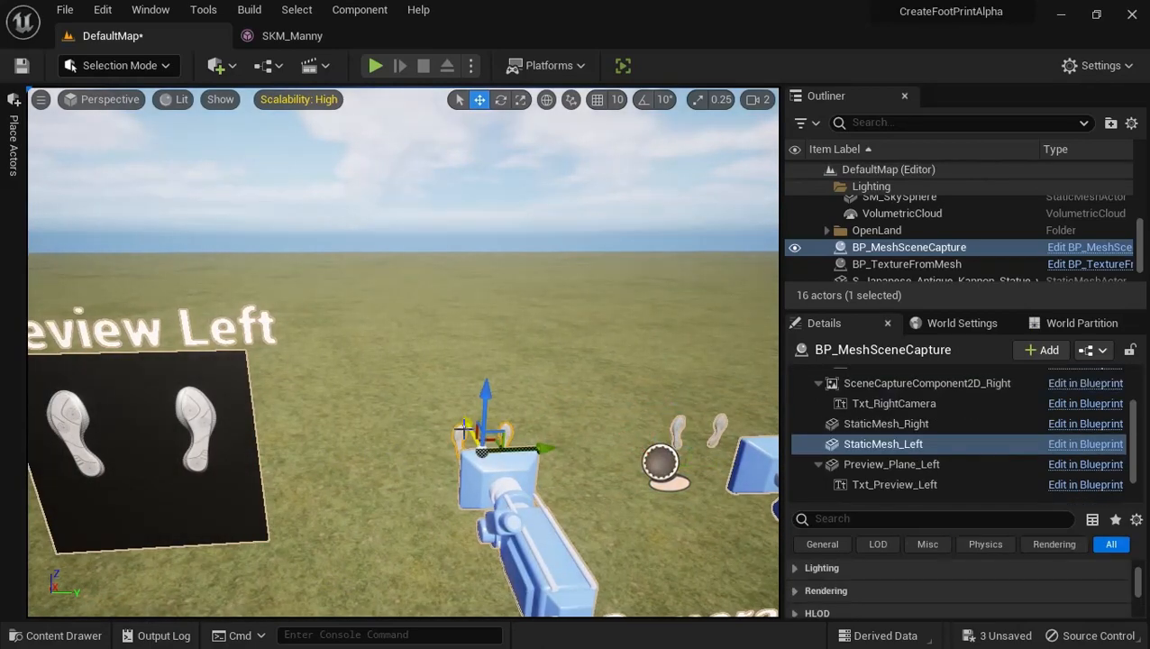
right_click_drag(437, 411, 349, 423)
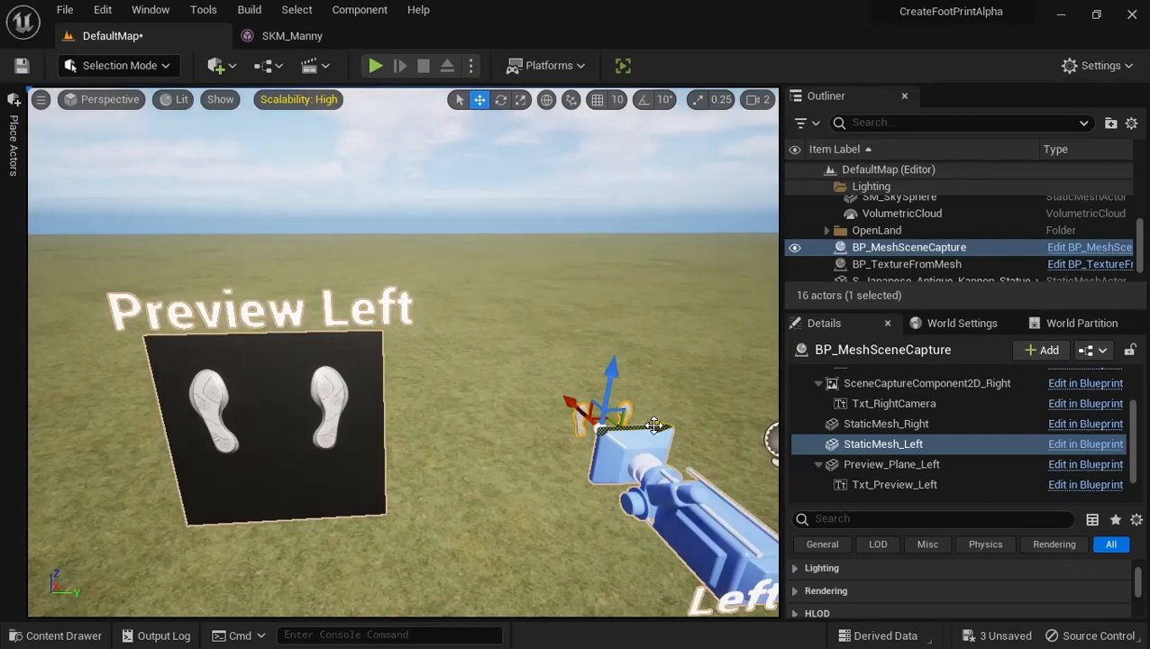
left_click_drag(654, 425, 688, 425)
right_click_drag(557, 374, 495, 313)
key("s")
key("s")
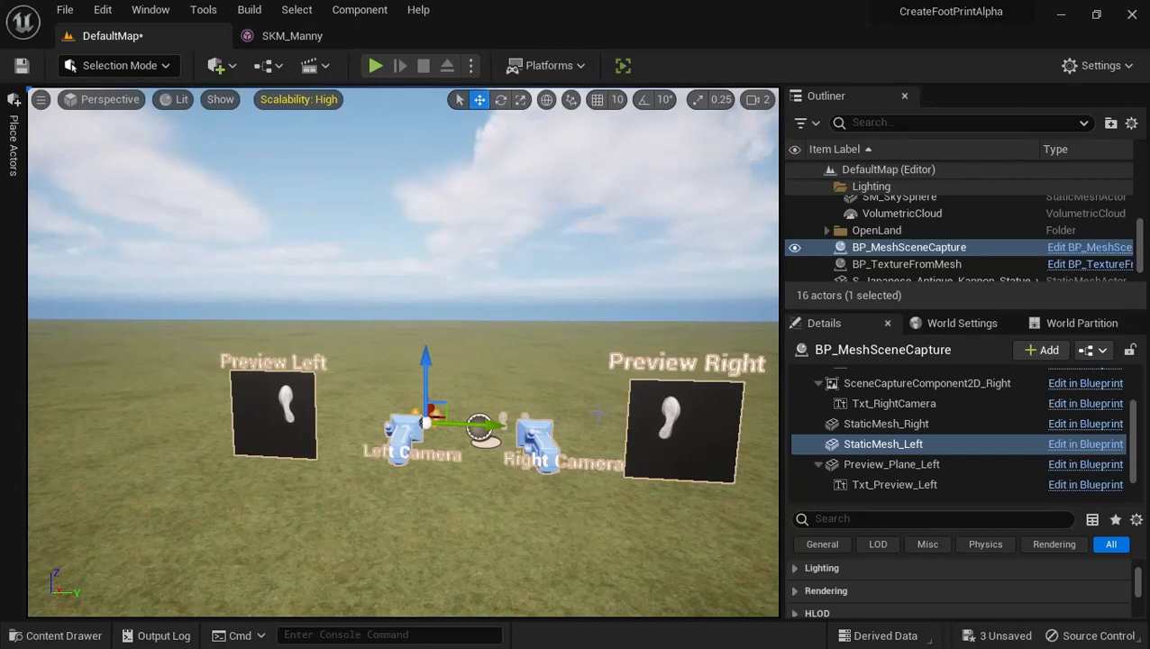
Create the left and right footprint textures from SKM_Manny with the BP_TextureFromMesh actor
right_click_drag(597, 413, 651, 412)
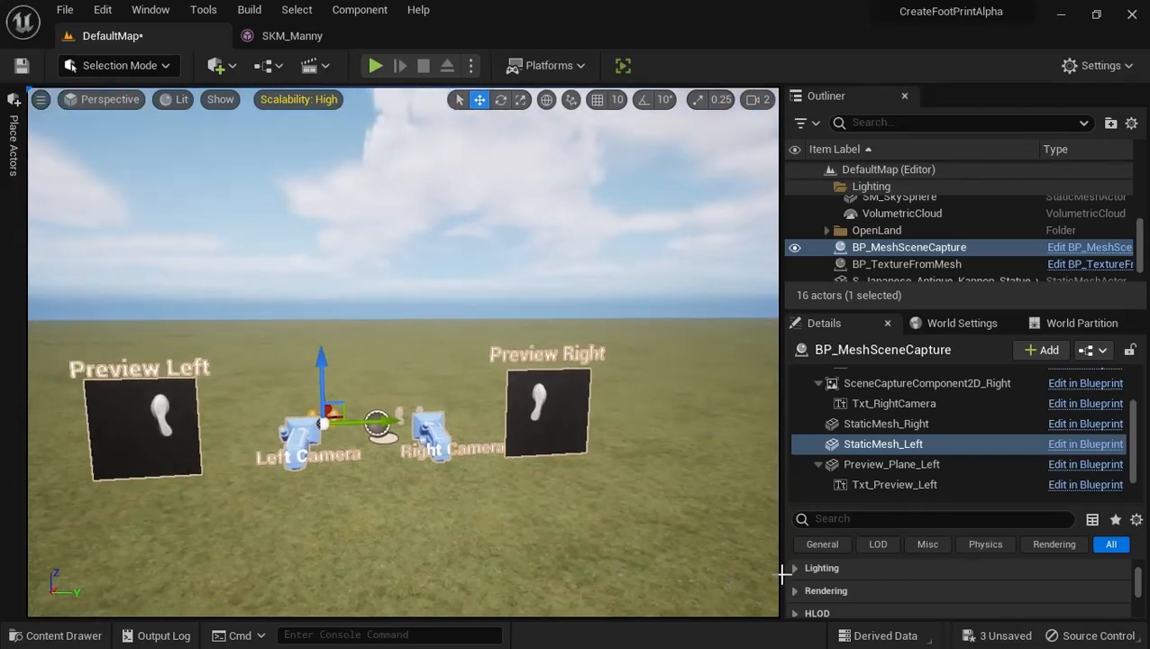
left_click(901, 265)
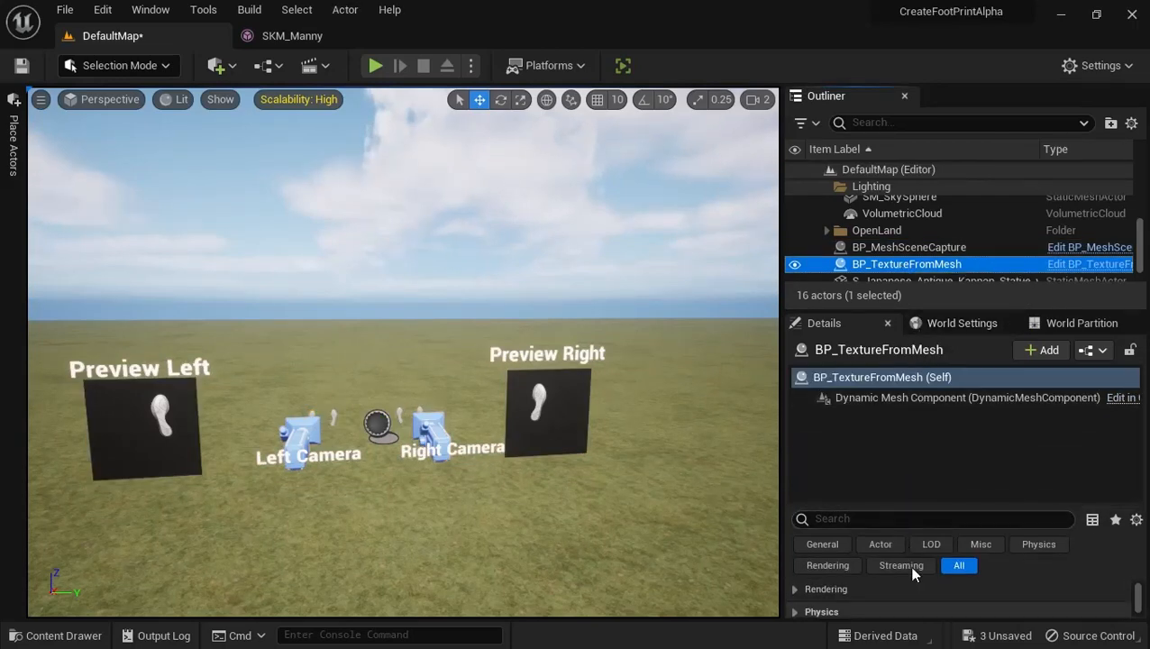
scroll(942, 582, "up", 3)
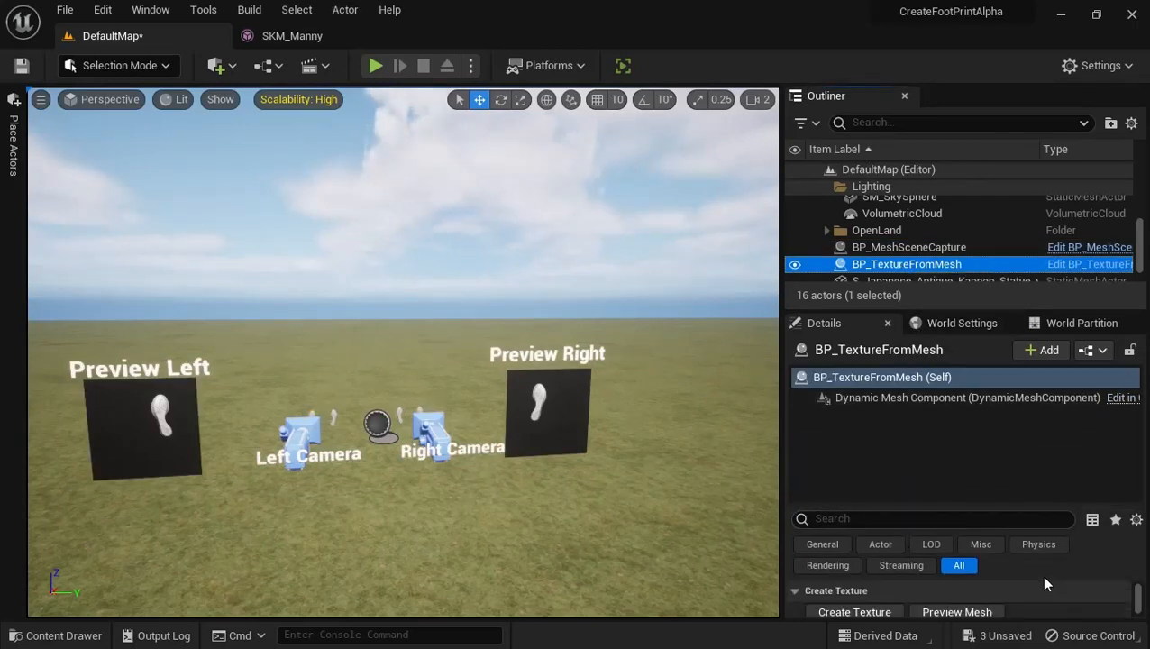
scroll(994, 584, "down", 3)
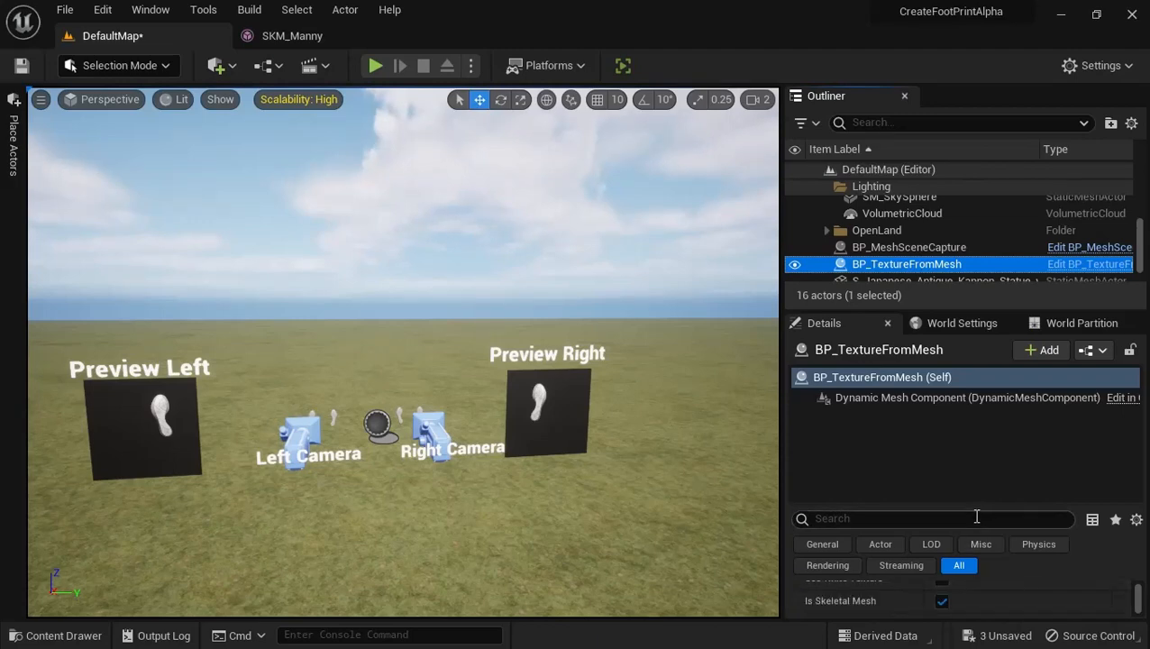
left_click_drag(969, 502, 970, 420)
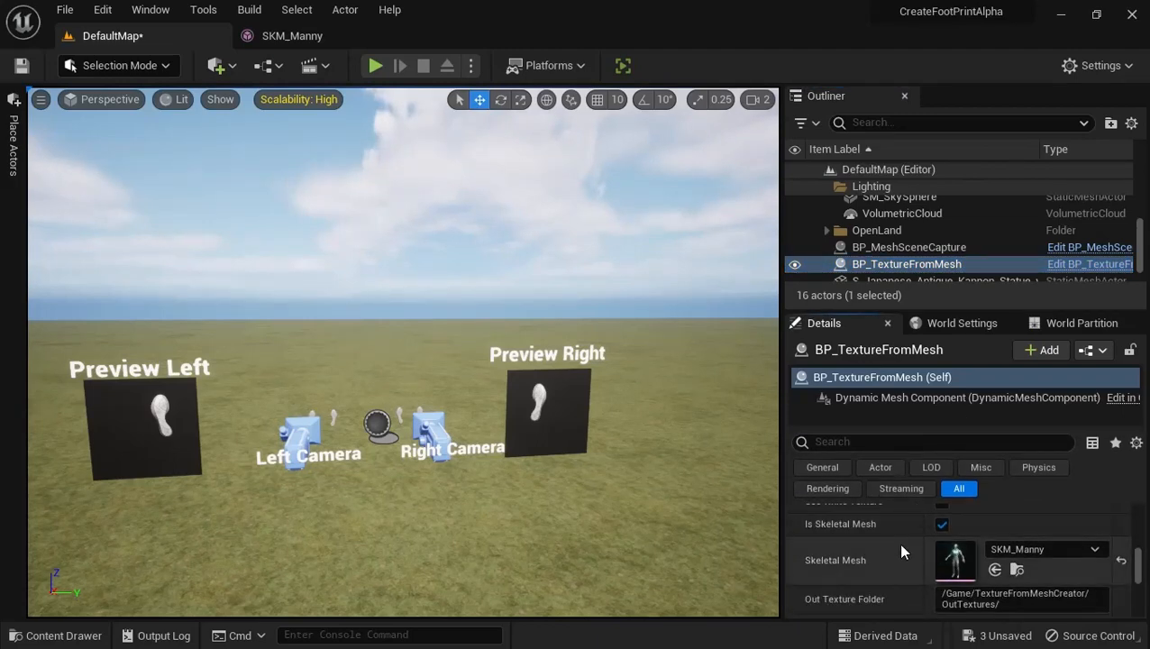
scroll(897, 544, "up", 3)
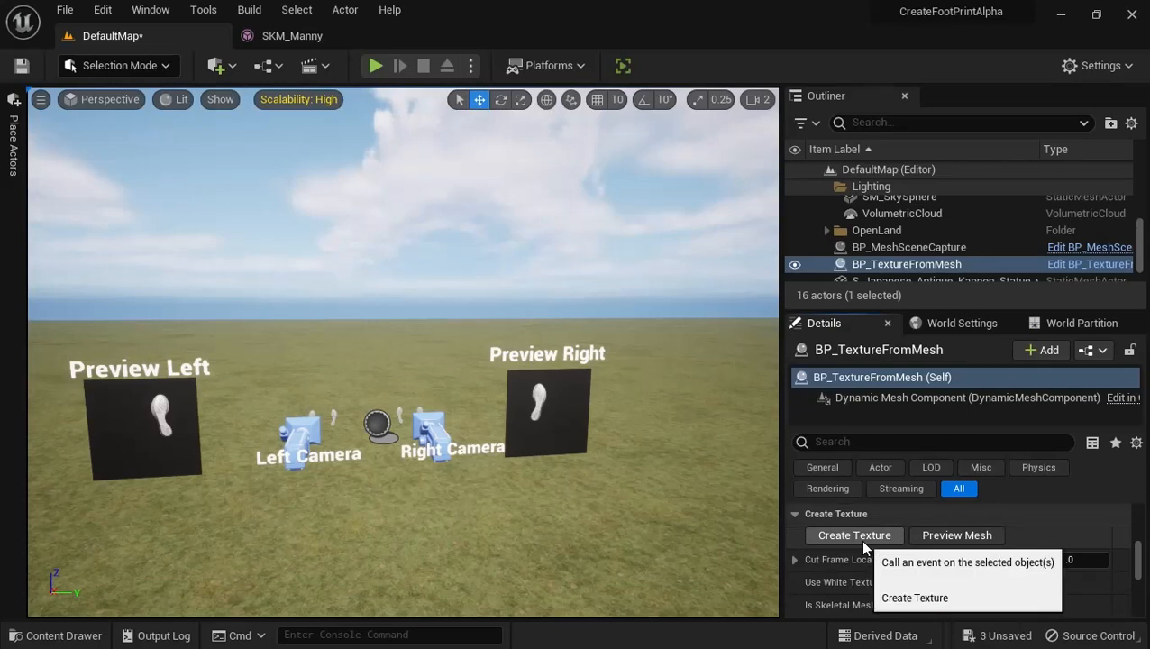
left_click(854, 536)
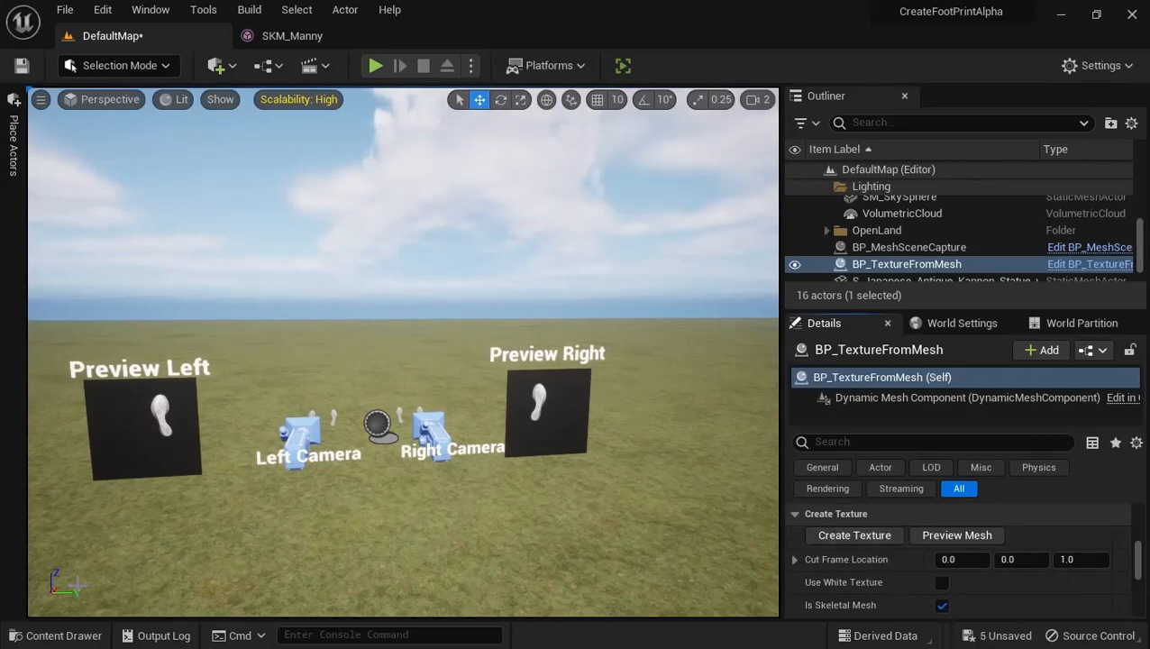
Inspect the generated SKM_Manny_Left_Foot texture in OutTextures with its alpha channel hidden, and close it
left_click(75, 638)
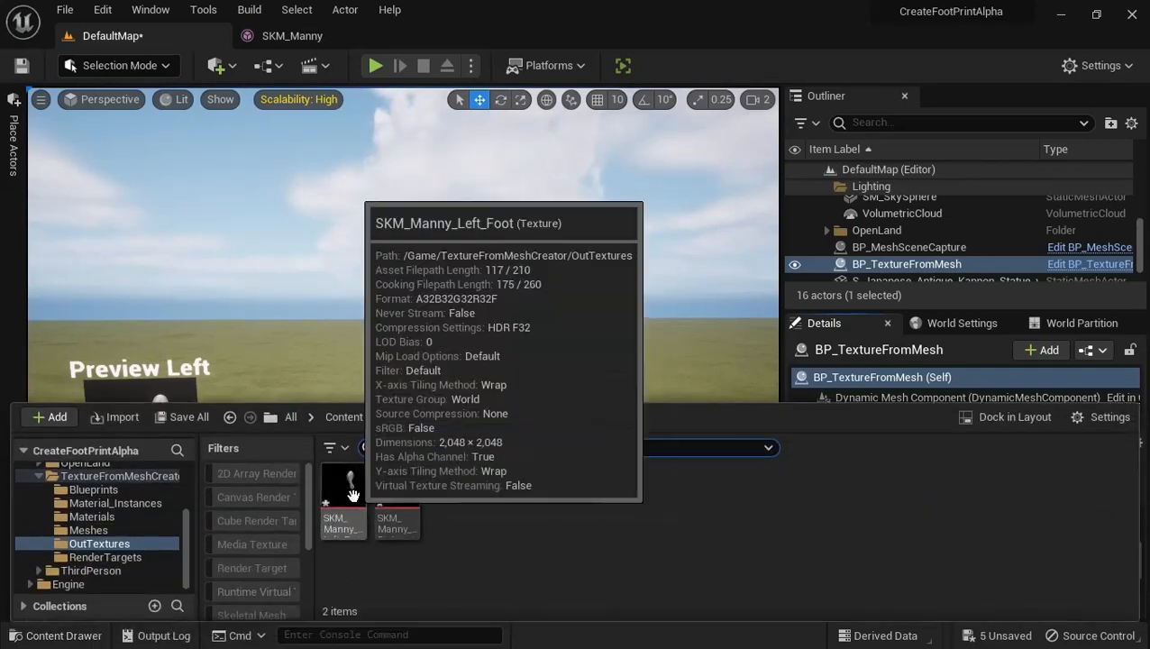
left_click(352, 493)
double_click(353, 493)
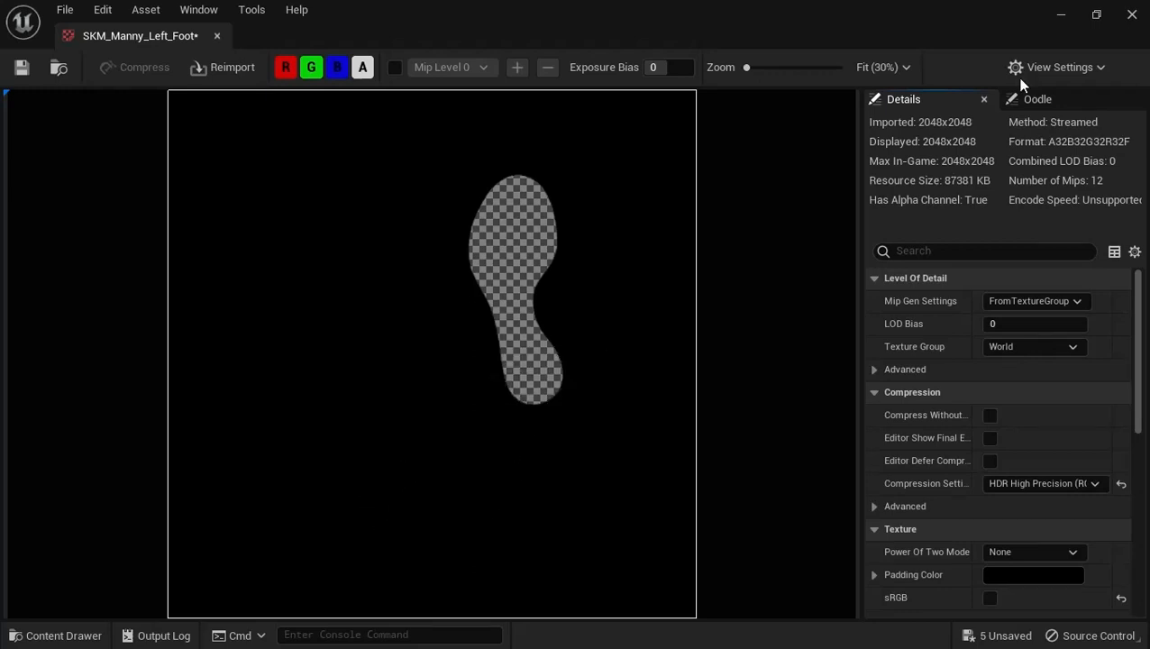
left_click(363, 69)
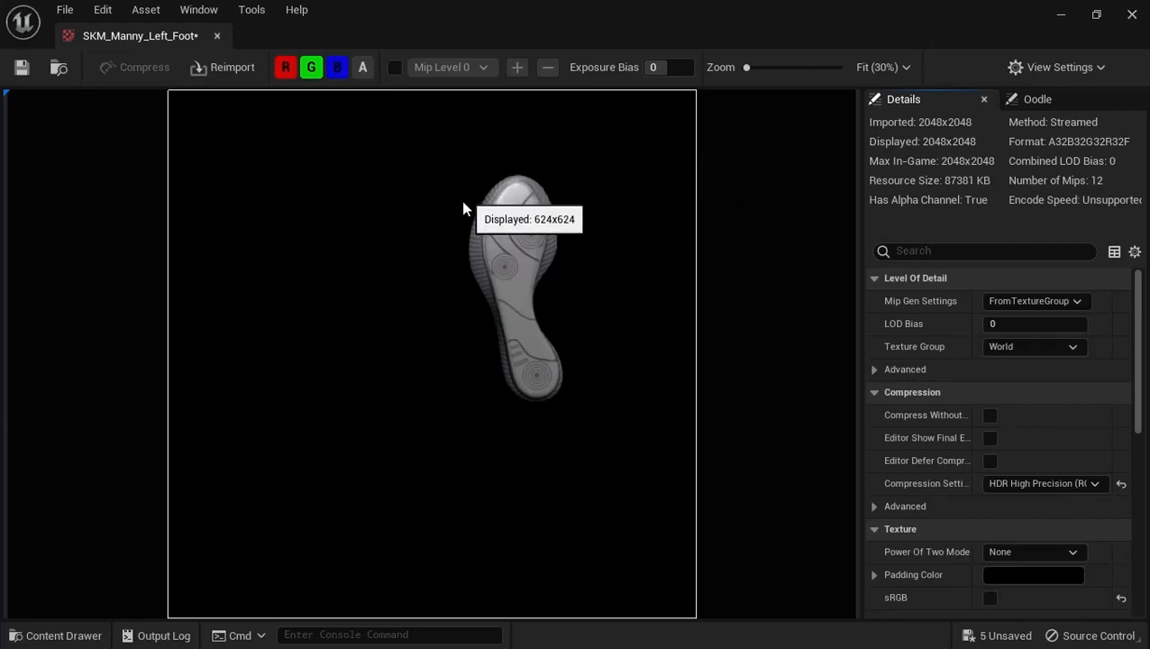
left_click(1131, 14)
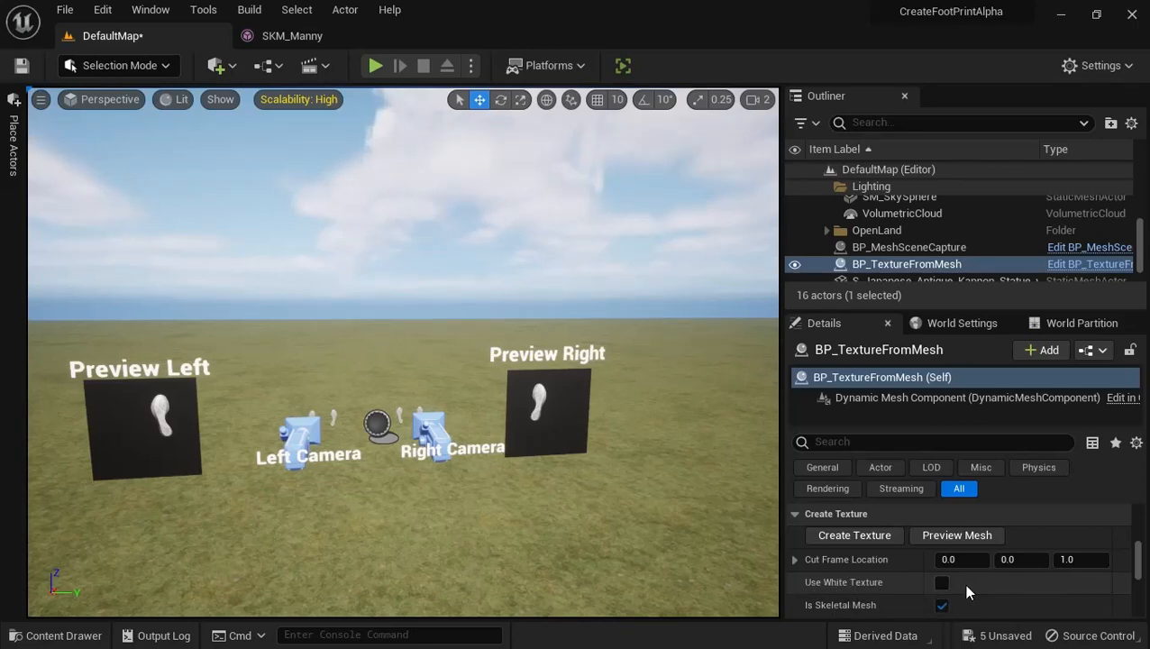
Enable Use White Texture on BP_TextureFromMesh, preview the mesh and create the white footprint textures
left_click(940, 582)
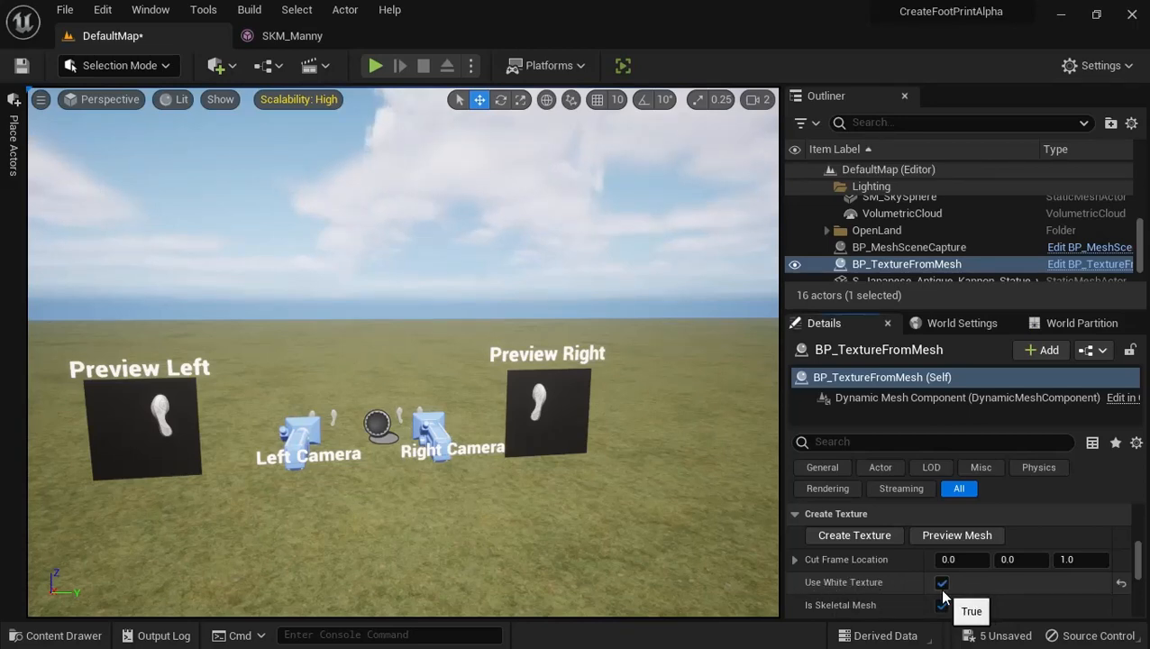
left_click(943, 544)
key("w")
right_click_drag(559, 445, 721, 532)
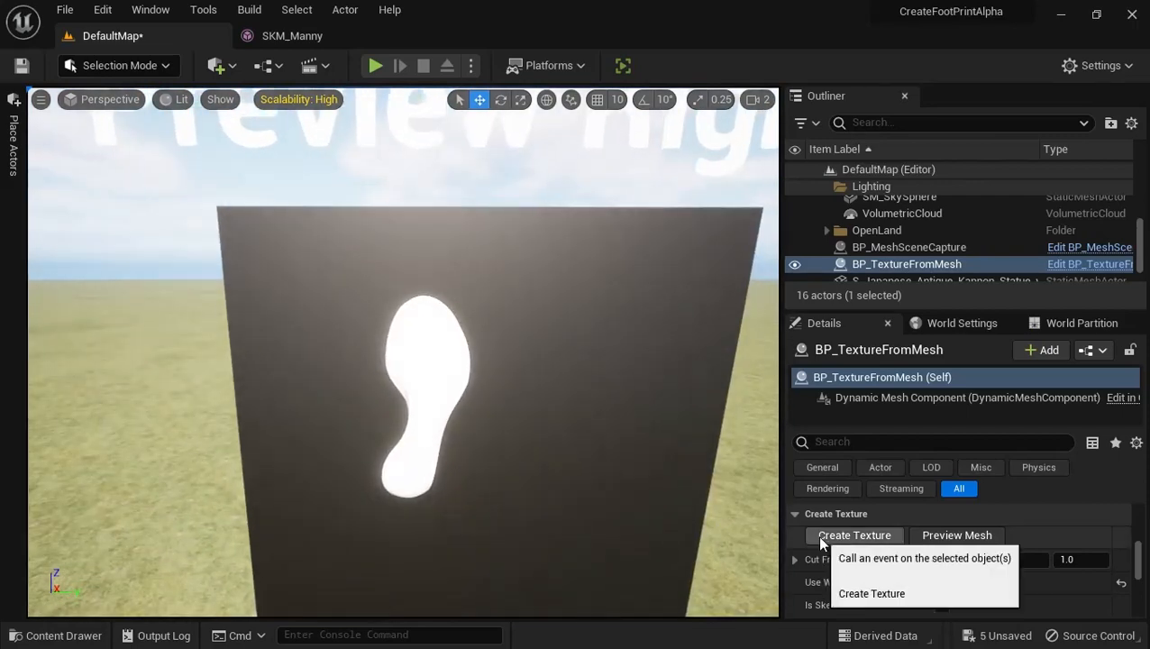
left_click(820, 537)
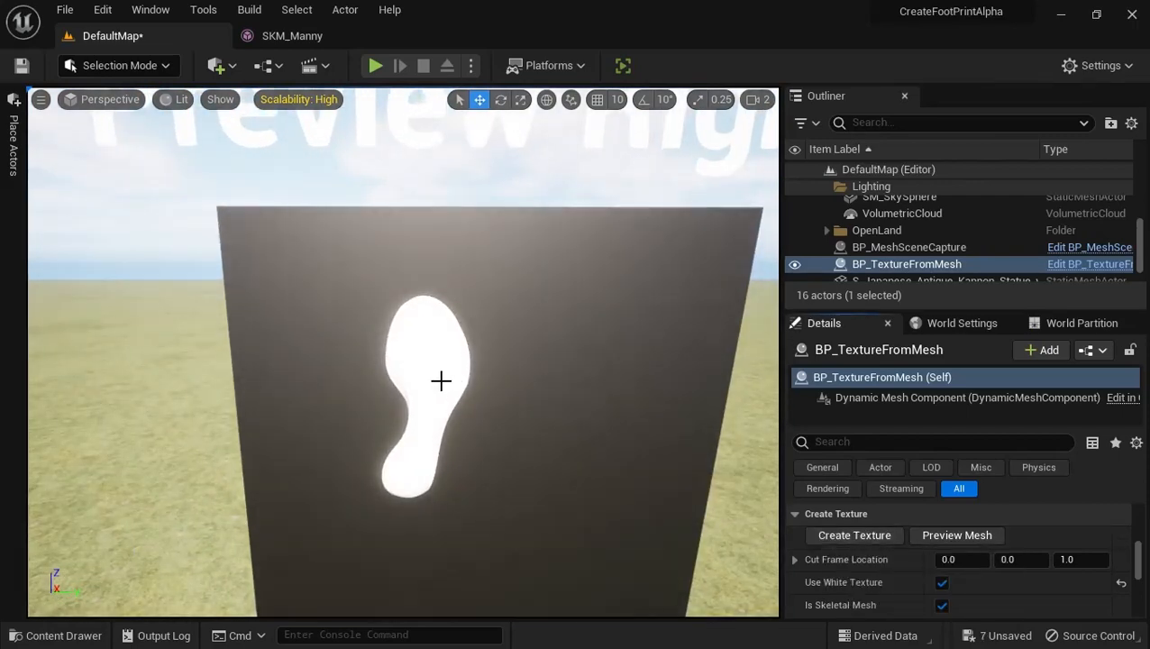
Inspect the white SKM_Manny_Left_Foot1 texture in OutTextures with its alpha channel hidden, and close it
left_click(59, 635)
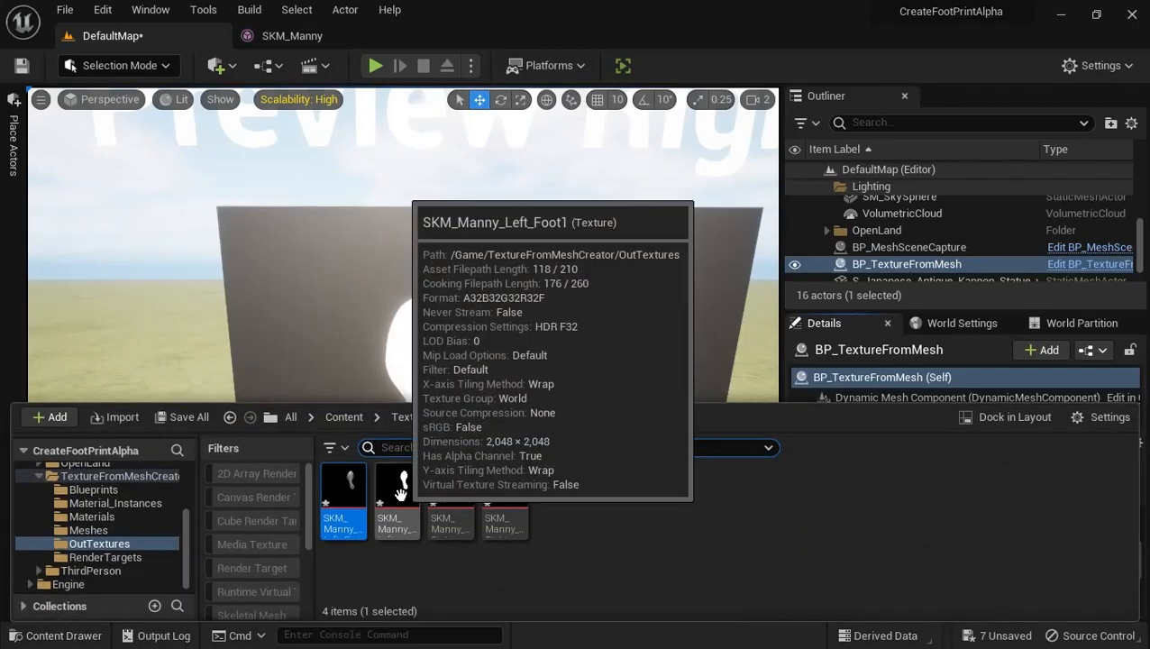
double_click(401, 493)
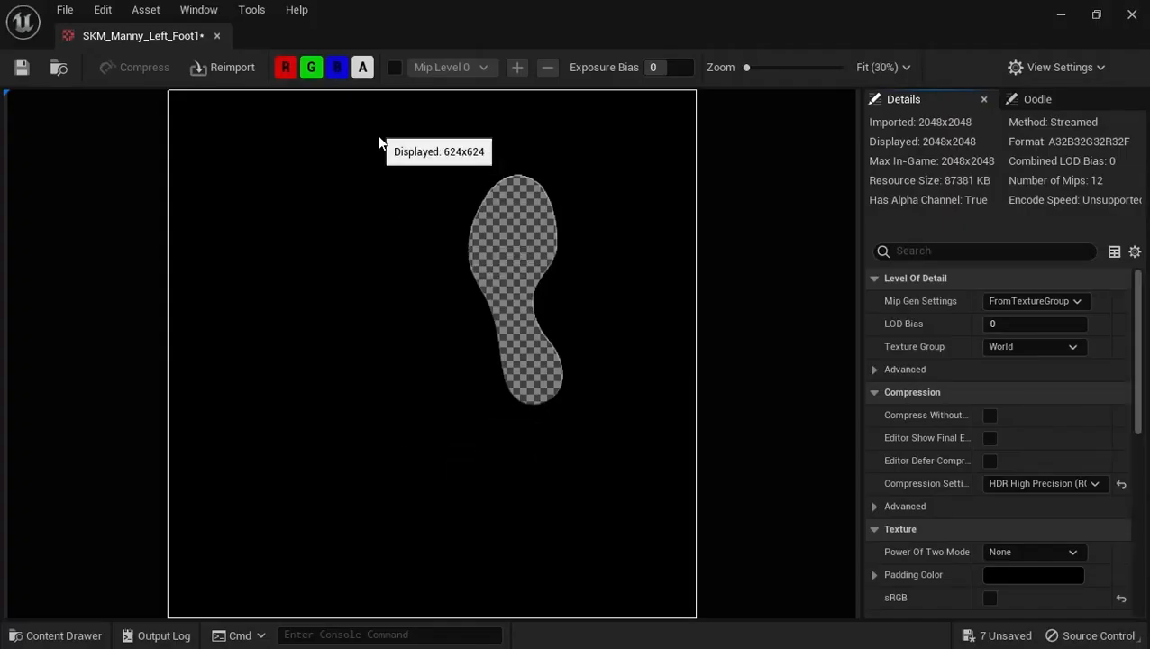
left_click(363, 68)
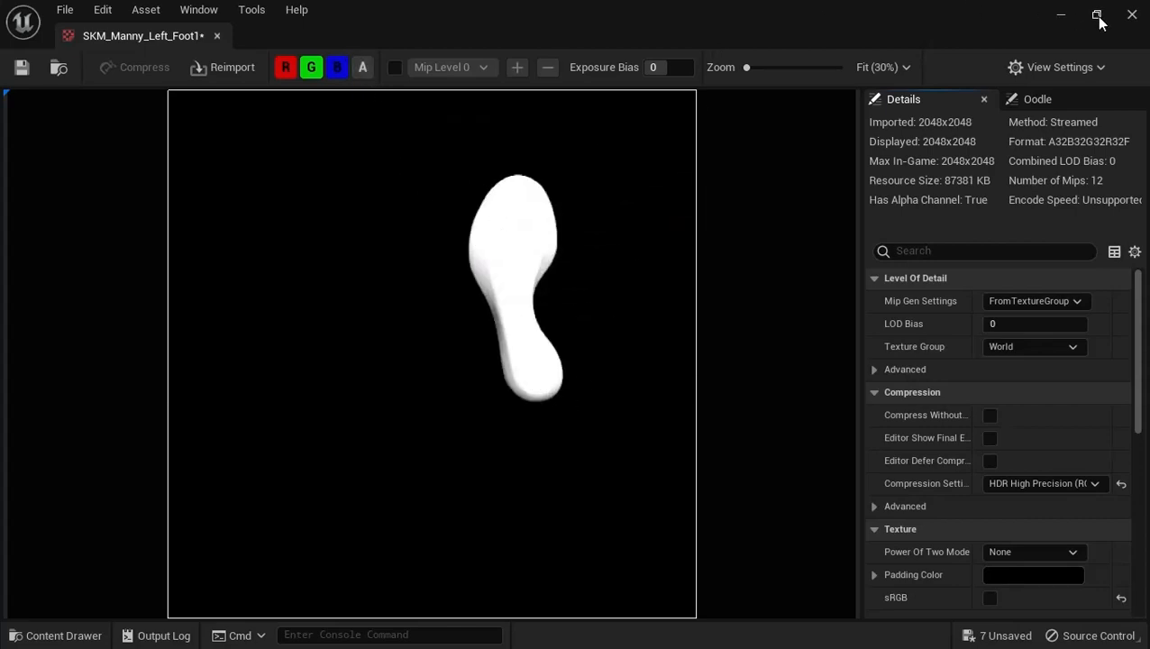
left_click(1132, 14)
Examine the mesh and output folder settings of BP_TextureFromMesh and inspect its assigned Roman column static mesh
scroll(419, 344, "down", 4)
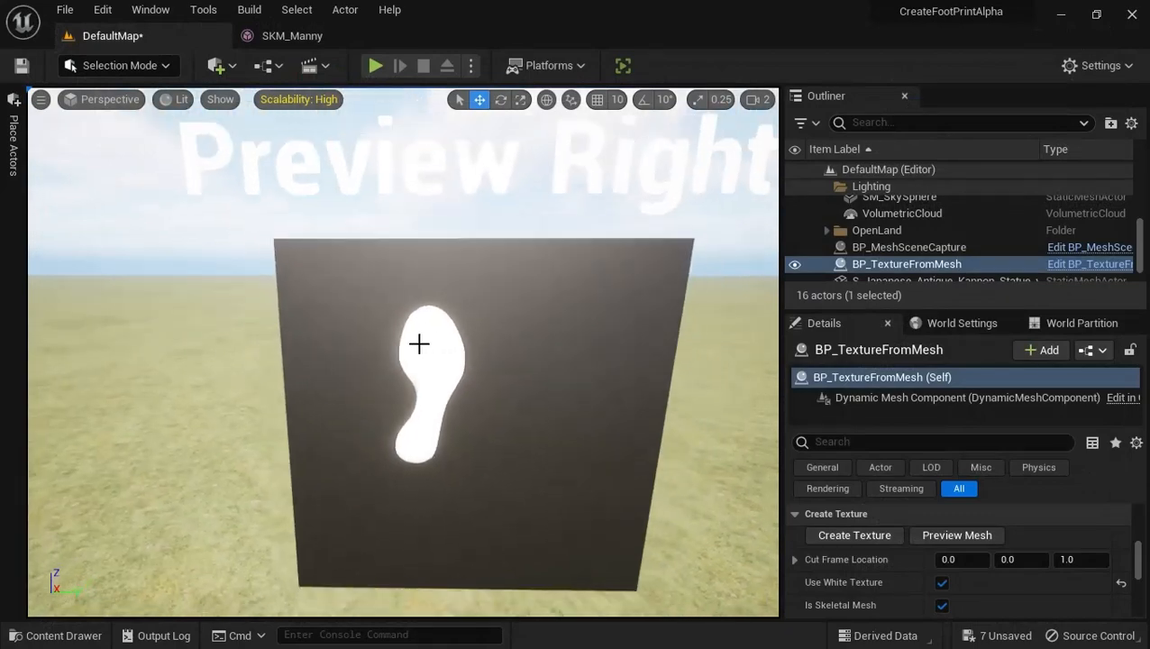
key("s")
mouse_move(419, 343)
right_mouse_down()
mouse_move(382, 364)
mouse_move(386, 384)
mouse_move(427, 390)
mouse_move(427, 340)
right_mouse_up()
key("a")
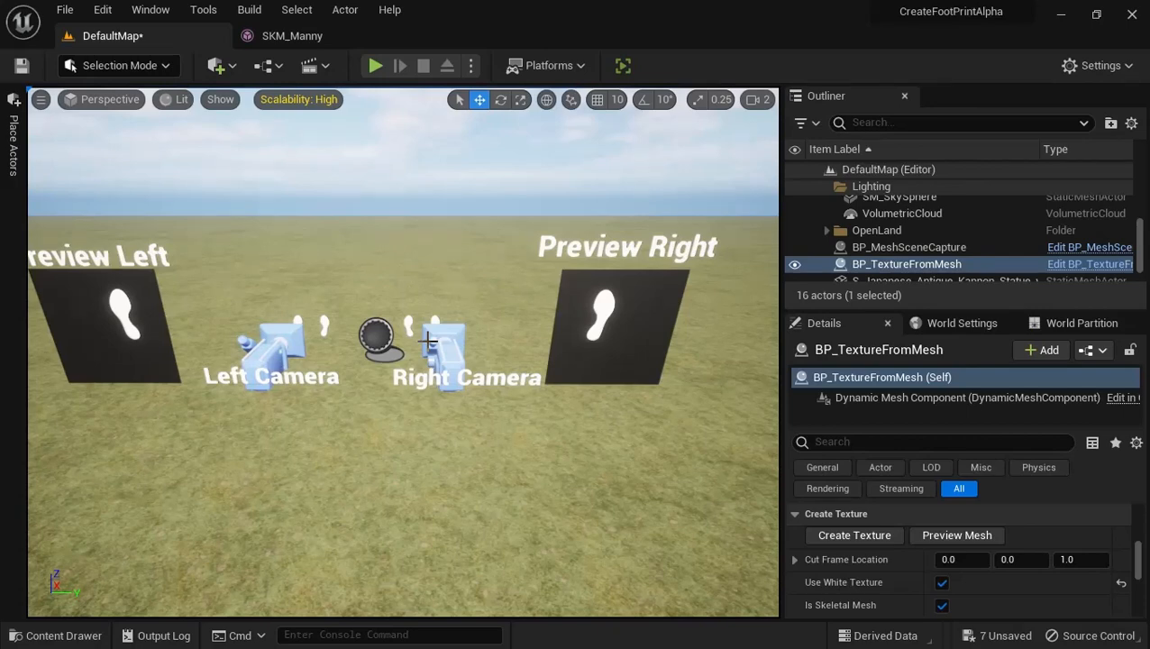
scroll(881, 528, "down", 2)
scroll(881, 528, "up", 1)
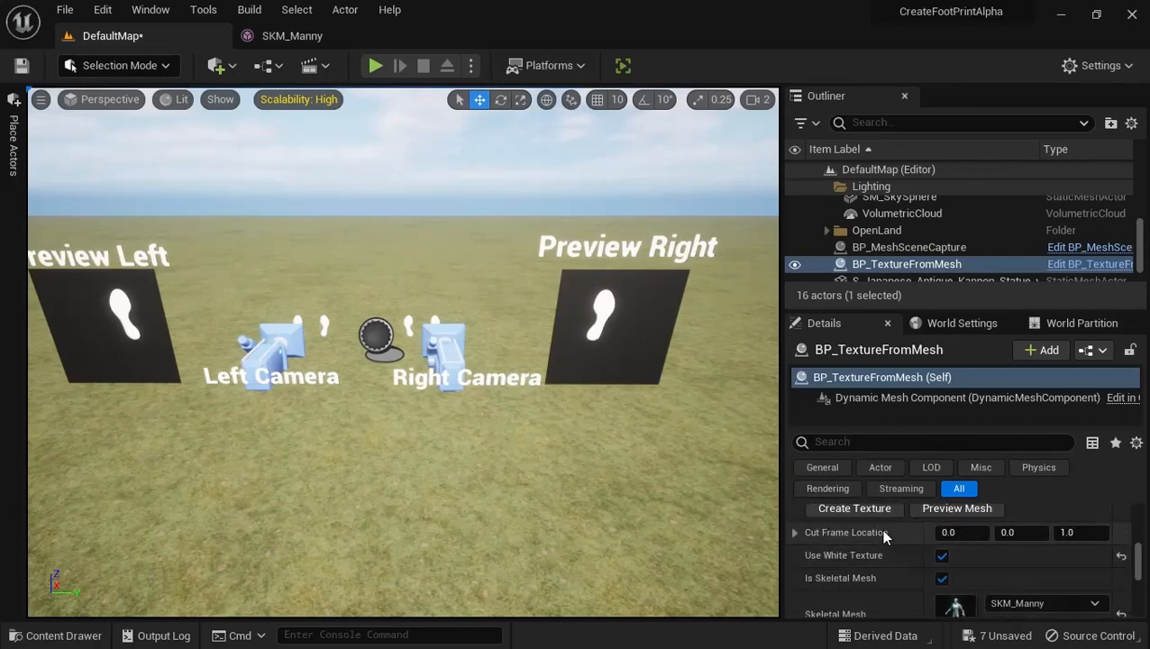
scroll(883, 534, "up", 1)
scroll(883, 534, "down", 1)
scroll(927, 557, "down", 2)
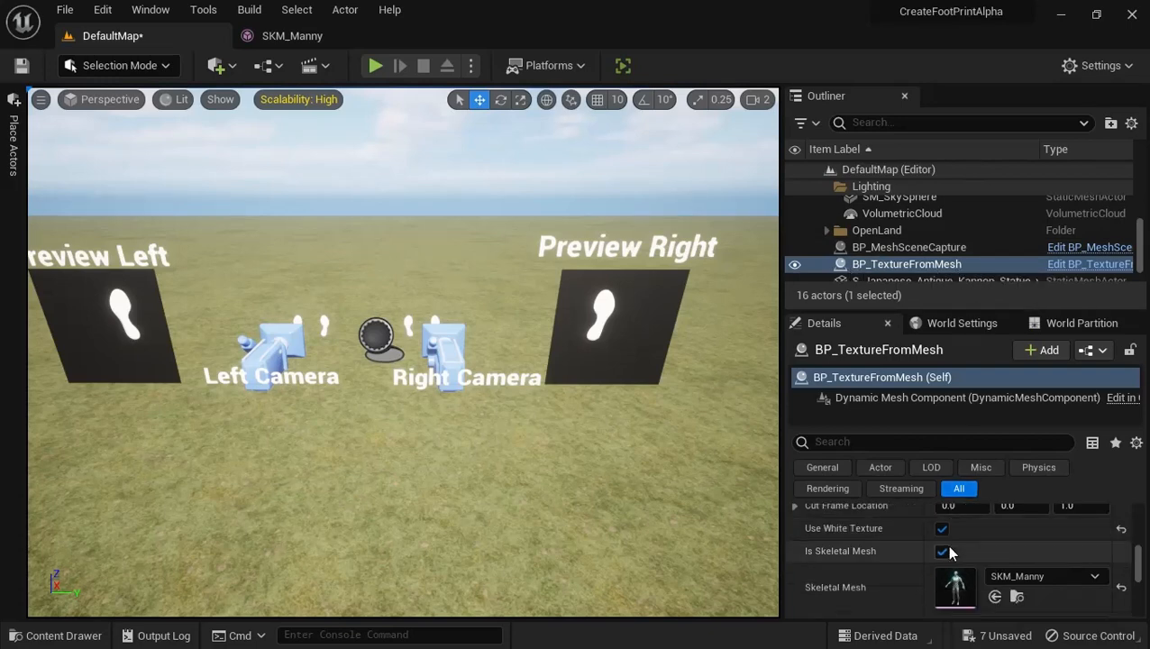
scroll(919, 567, "up", 1)
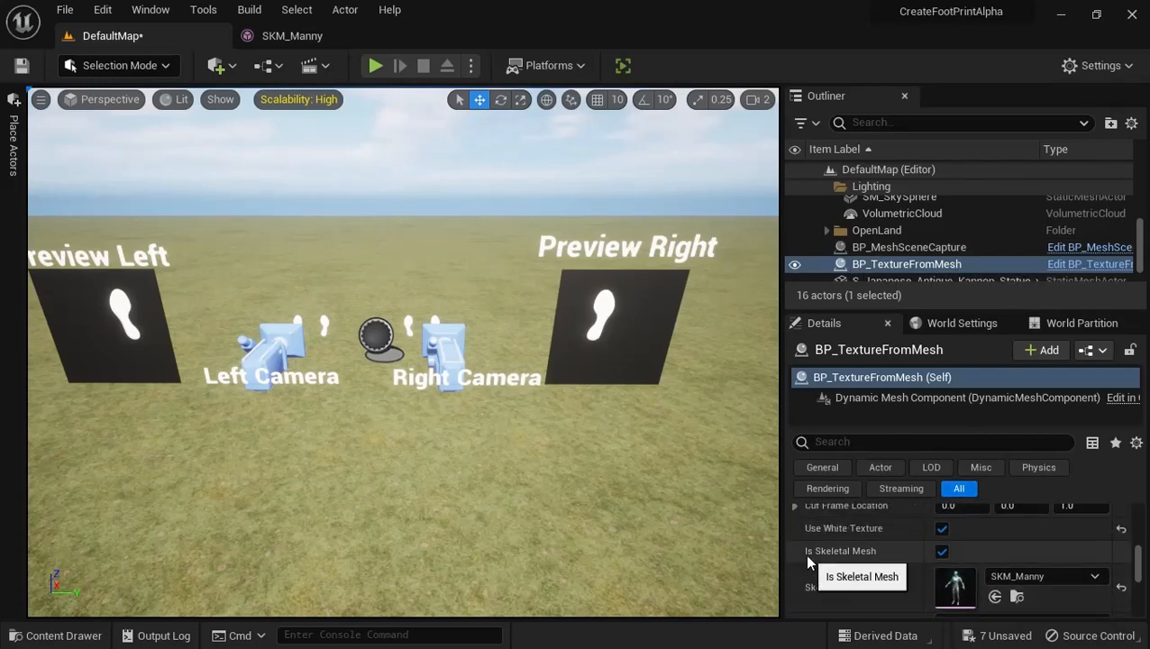
scroll(934, 551, "down", 2)
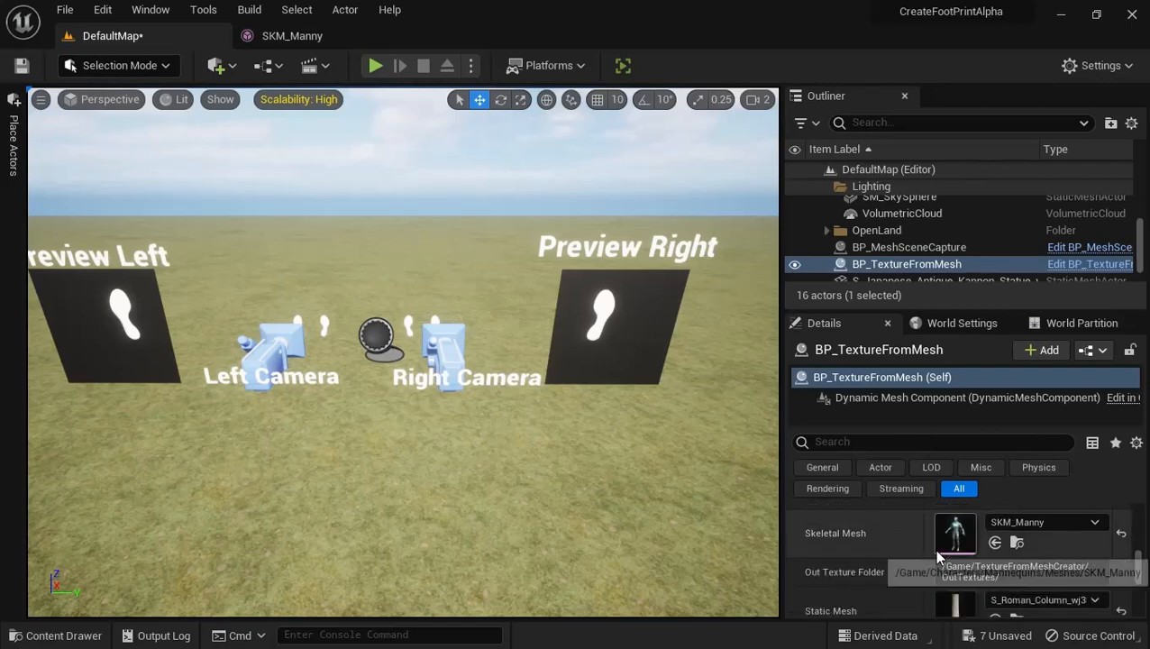
scroll(906, 565, "down", 1)
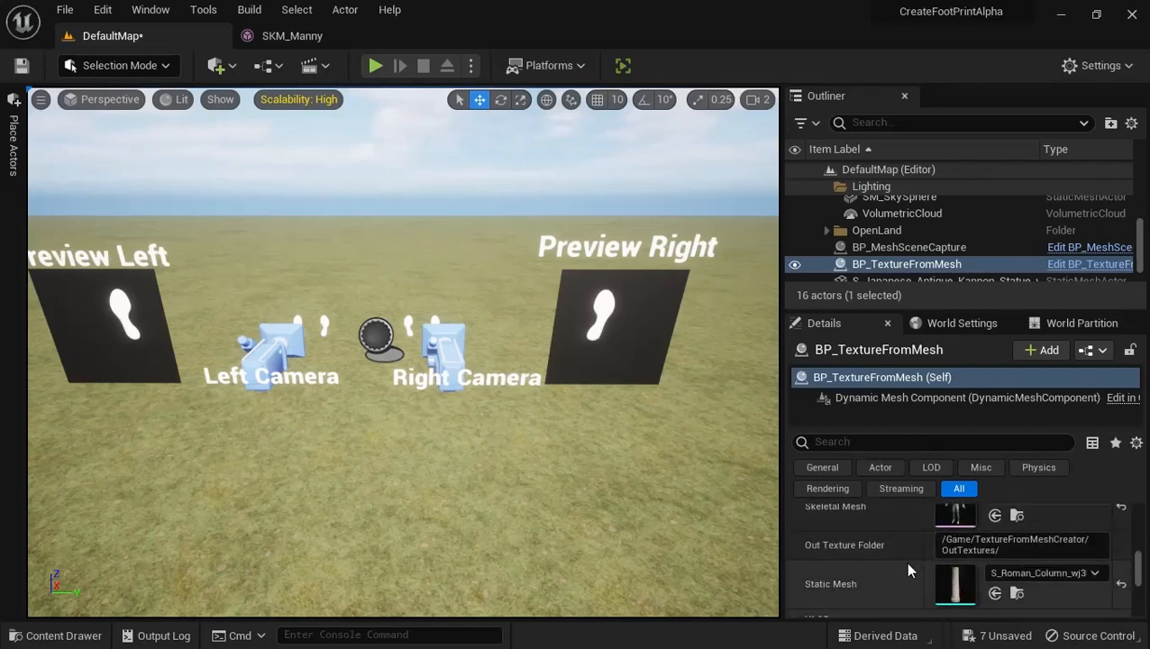
double_click(951, 584)
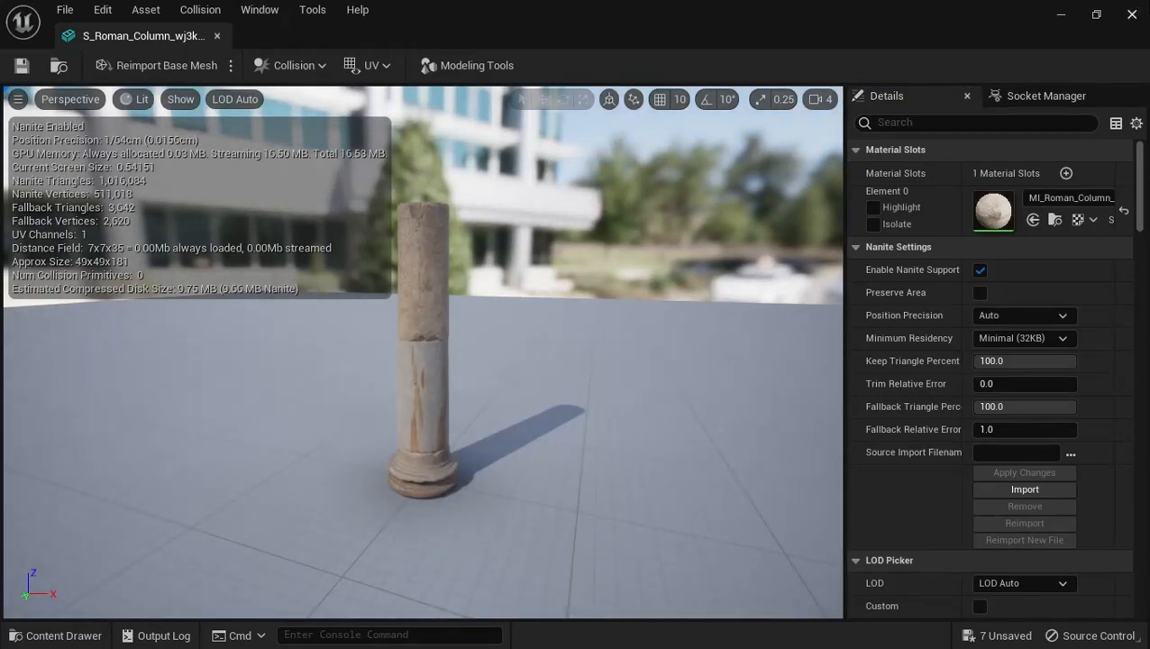
left_click(1133, 13)
Turn off Is Skeletal Mesh on BP_TextureFromMesh, using S_Roman_Column_wj3kdjtqx_high_Var1 as the static mesh
scroll(886, 545, "up", 2)
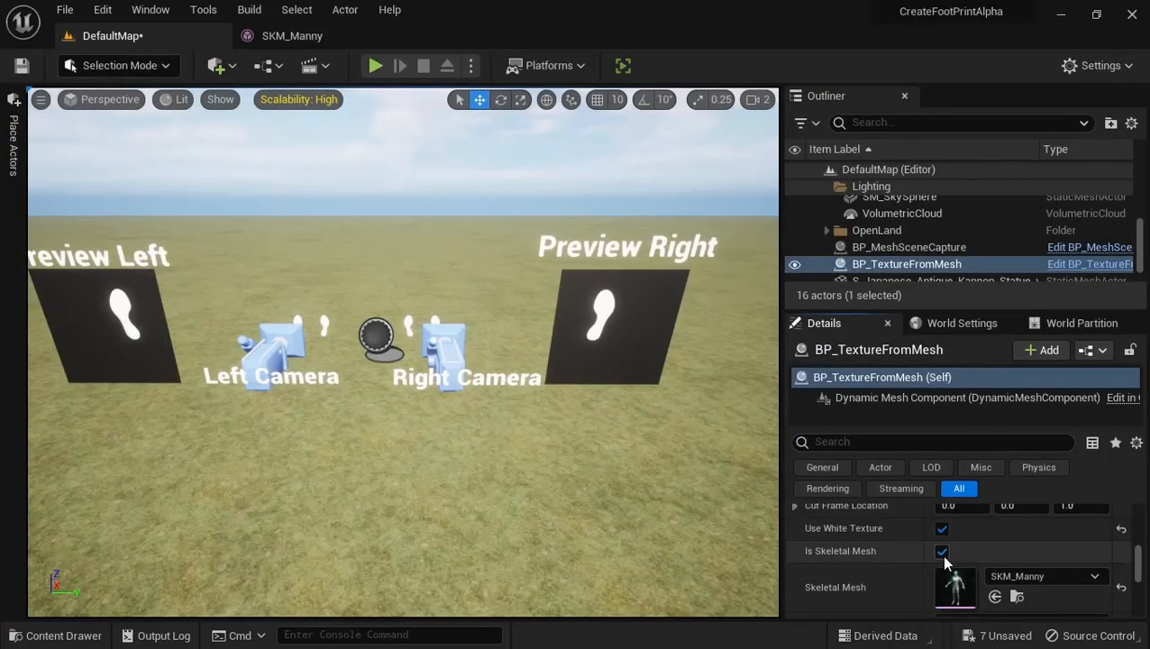
left_click(939, 553)
scroll(943, 568, "down", 2)
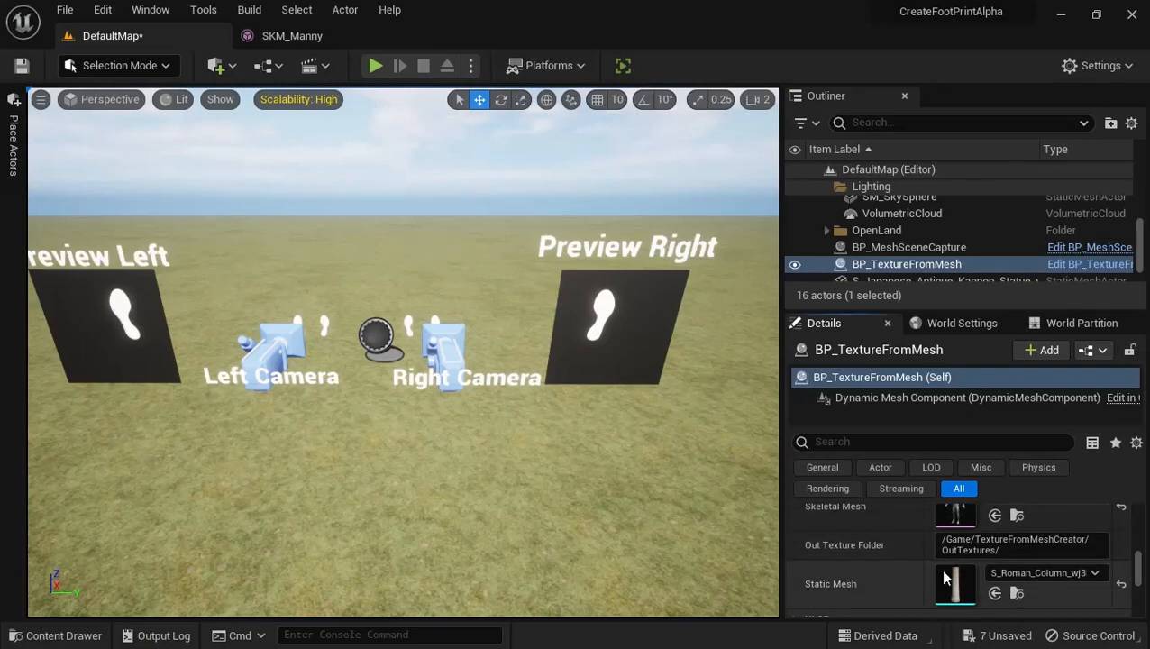
left_click(1035, 573)
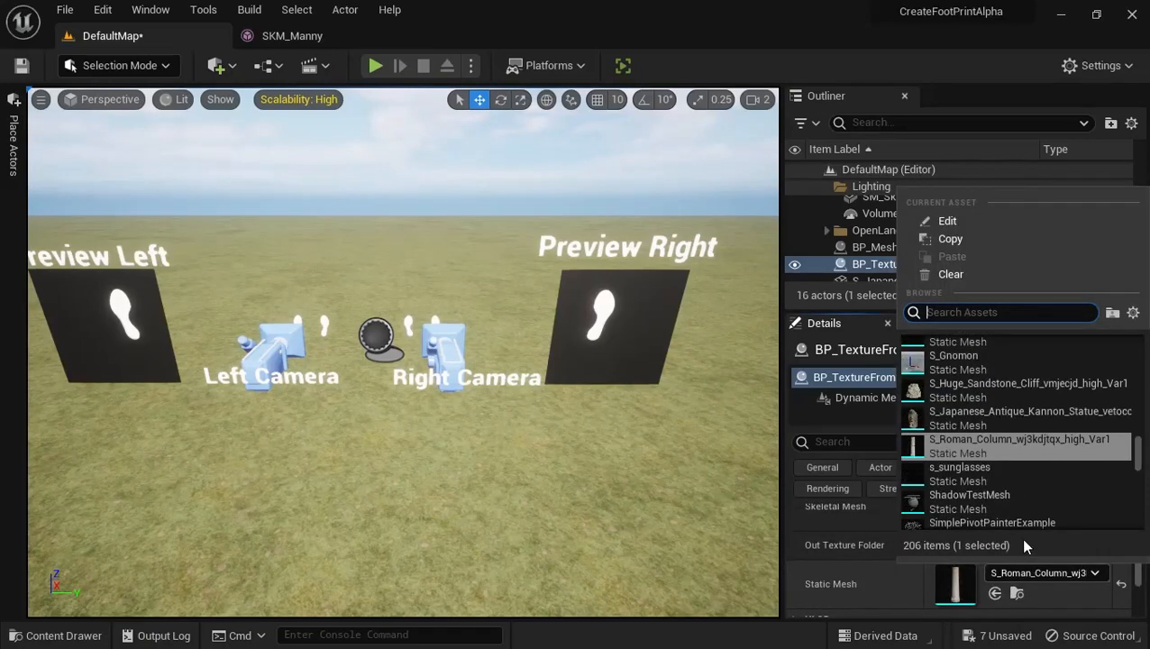
left_click(1004, 442)
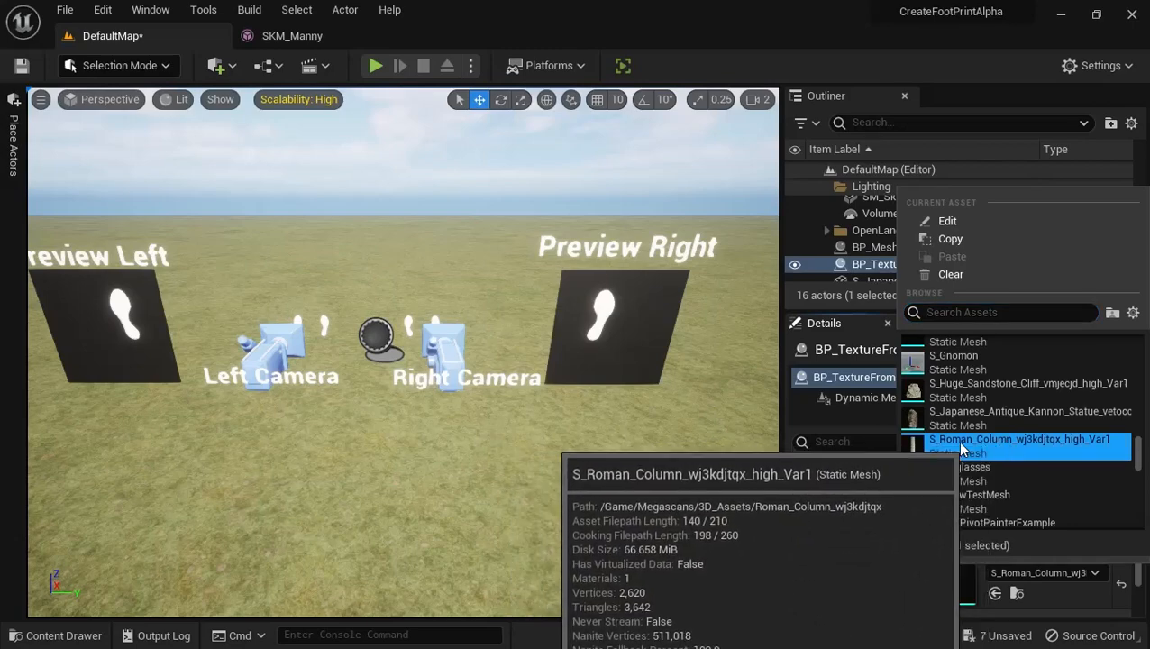
left_click(551, 431)
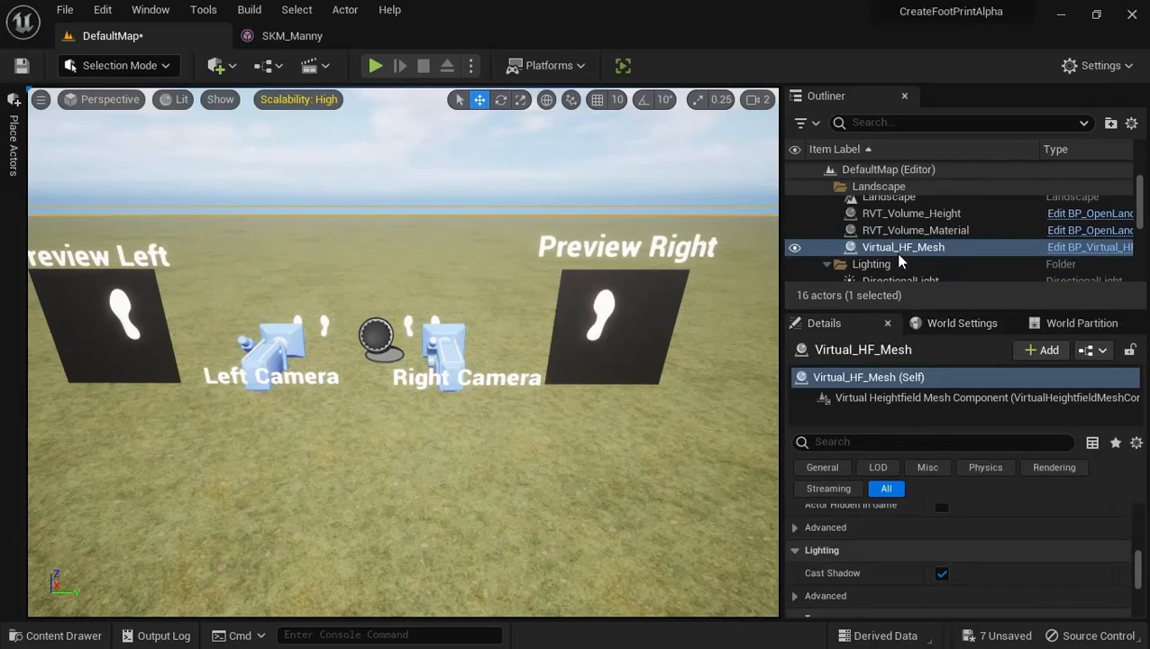
Turn off Use White Texture on the BP_TextureFromMesh actor and preview the Roman column's cut mesh
scroll(901, 270, "down", 5)
scroll(919, 279, "down", 4)
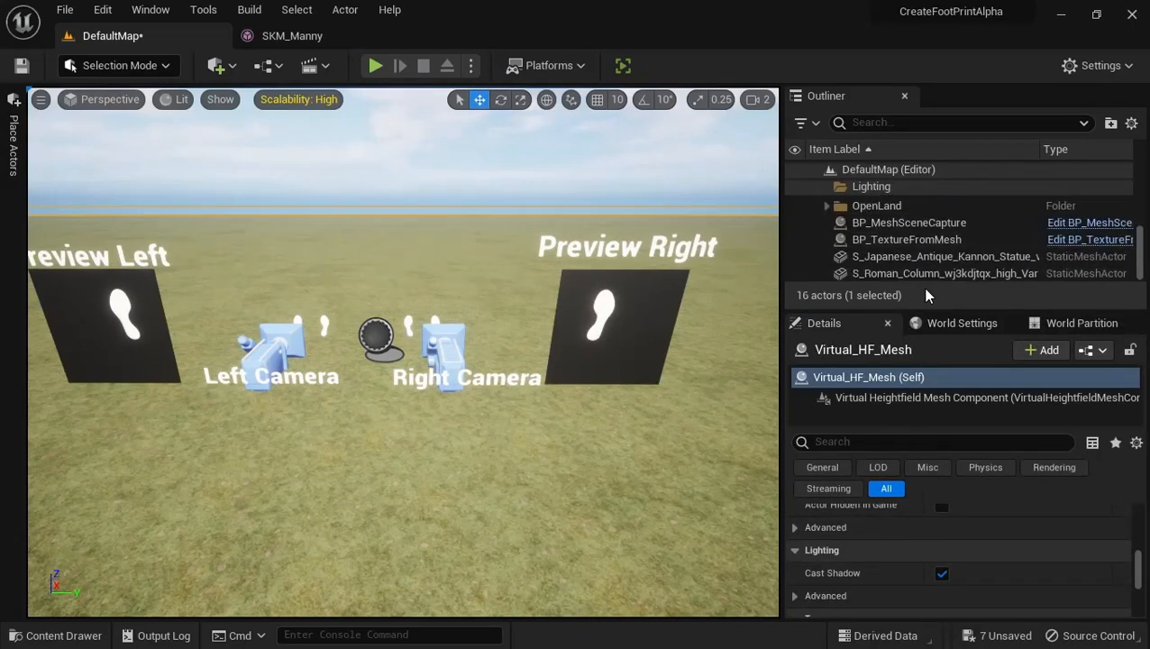
scroll(927, 270, "up", 3)
scroll(926, 270, "down", 1)
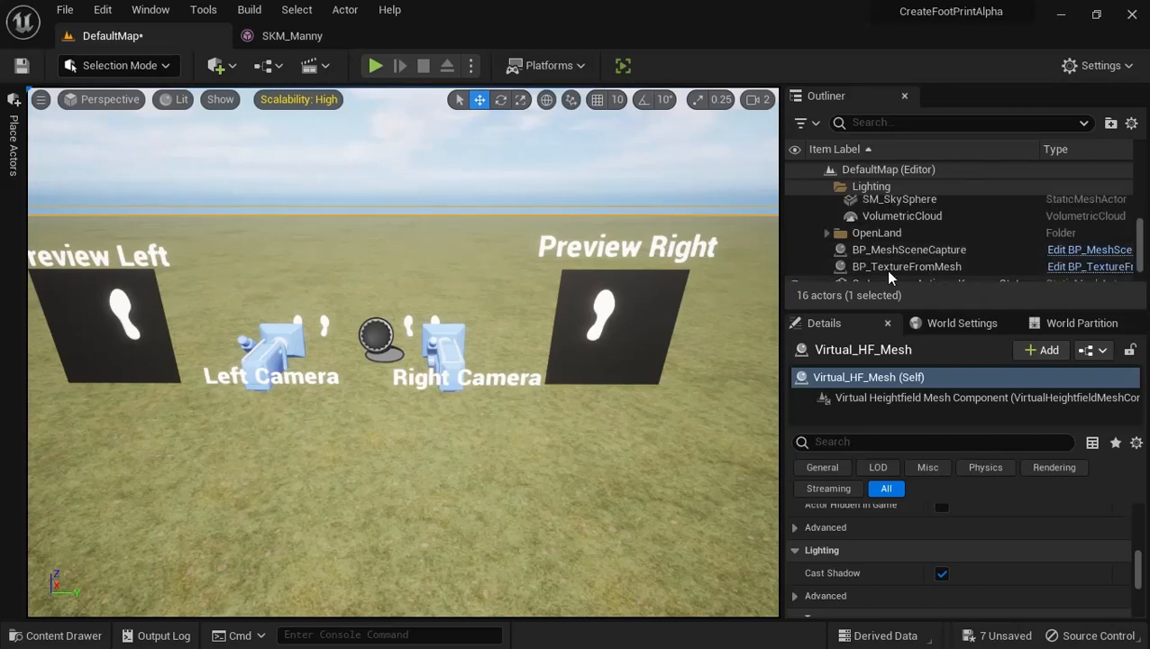
left_click(915, 270)
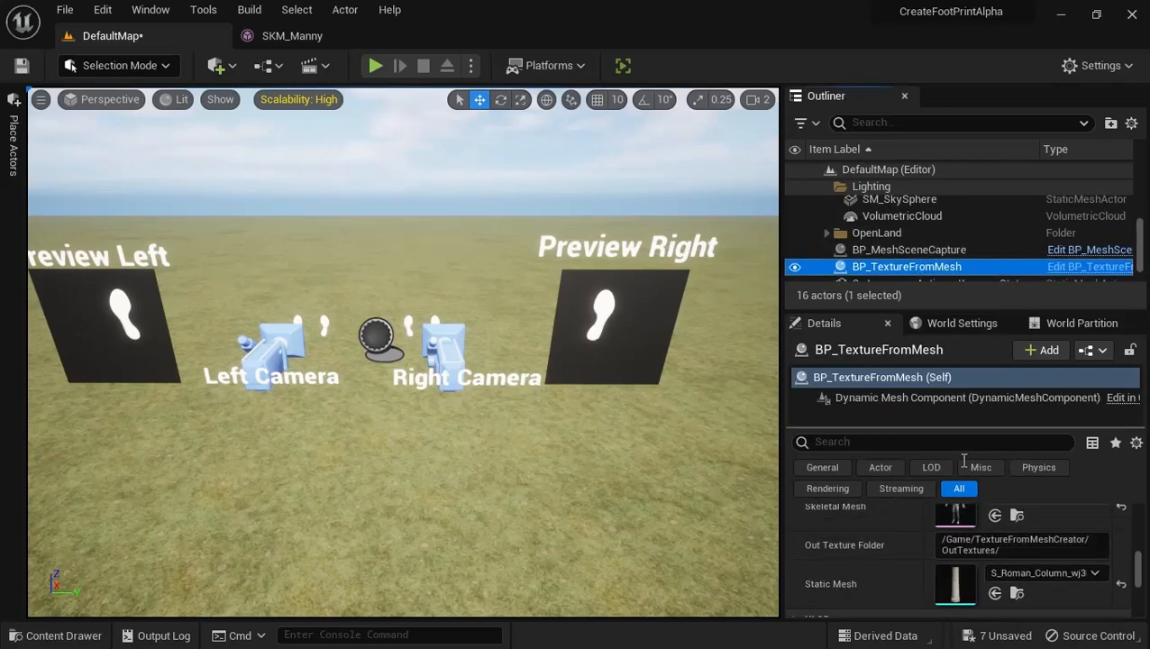
scroll(921, 534, "up", 3)
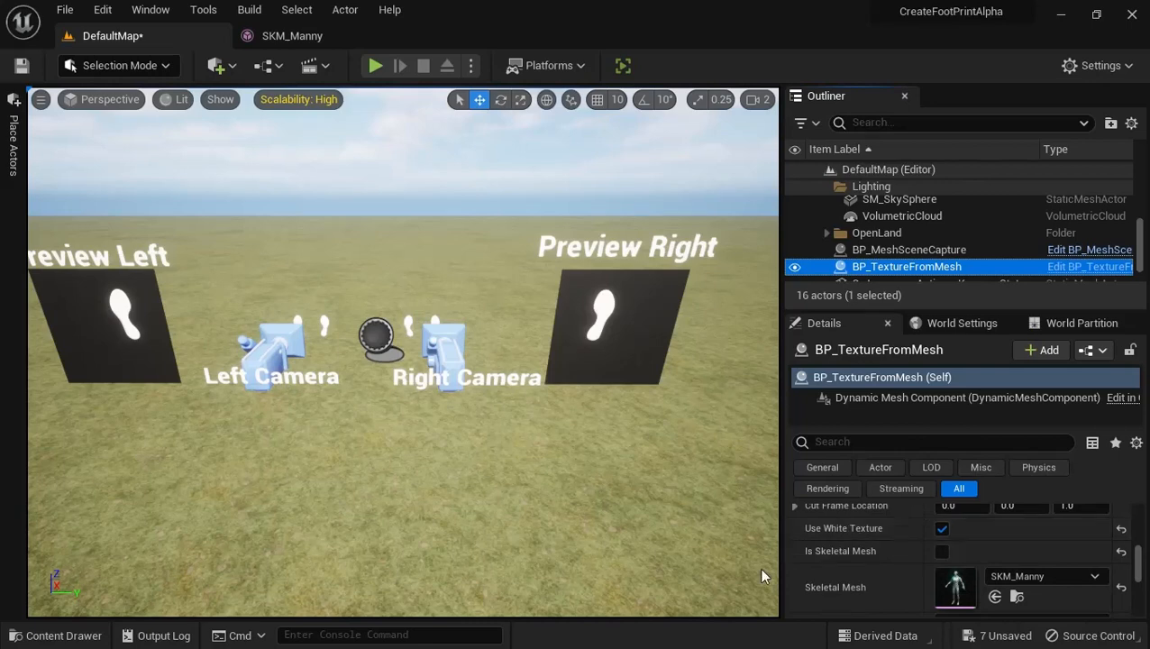
left_click(941, 528)
scroll(931, 551, "up", 1)
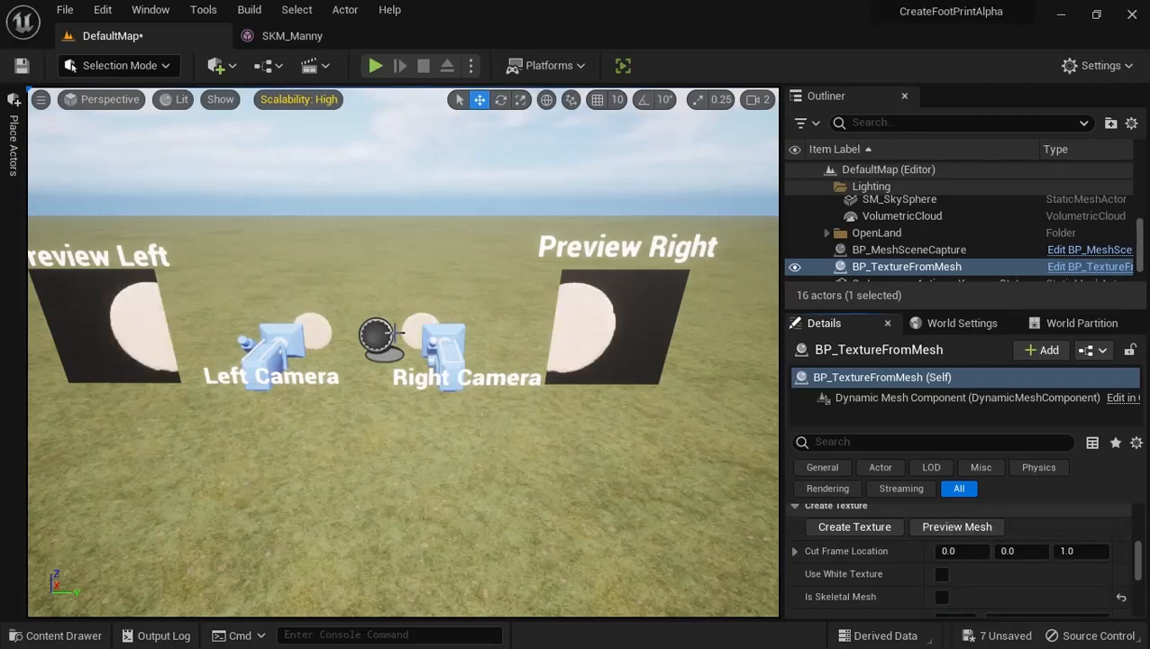
Move the StaticMesh_Left component of BP_MeshSceneCapture sideways until the column cut is centred in the Preview Left image
mouse_move(389, 335)
right_mouse_down()
mouse_move(387, 255)
mouse_move(397, 258)
mouse_move(317, 298)
mouse_move(387, 335)
right_mouse_up()
key("w")
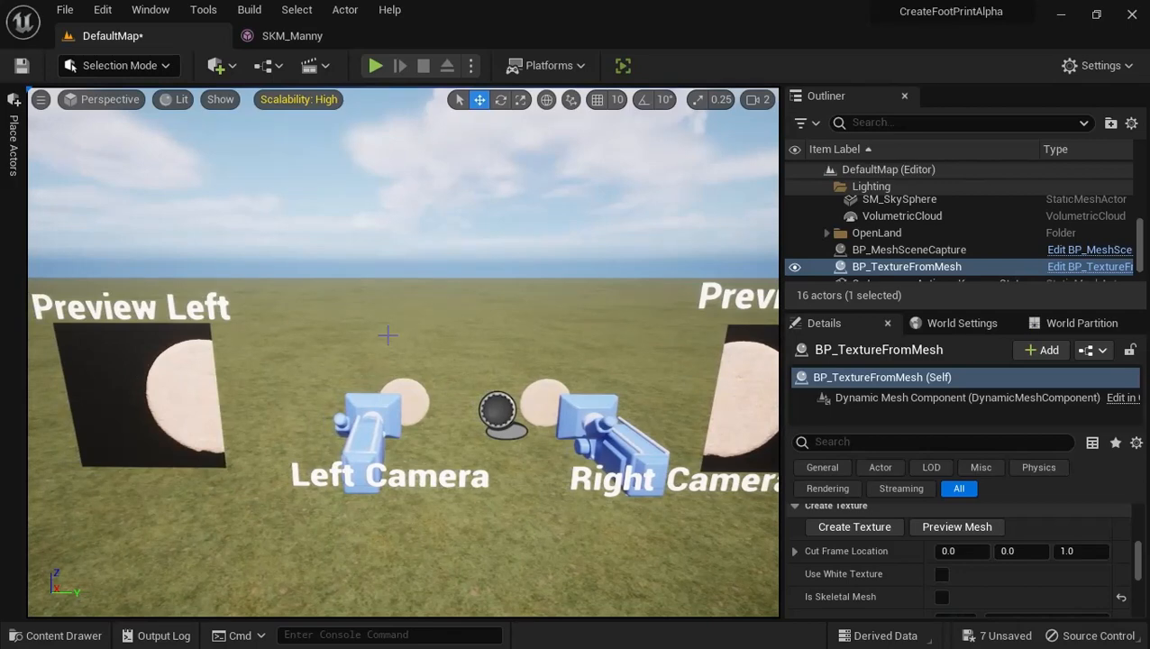
left_click(403, 388)
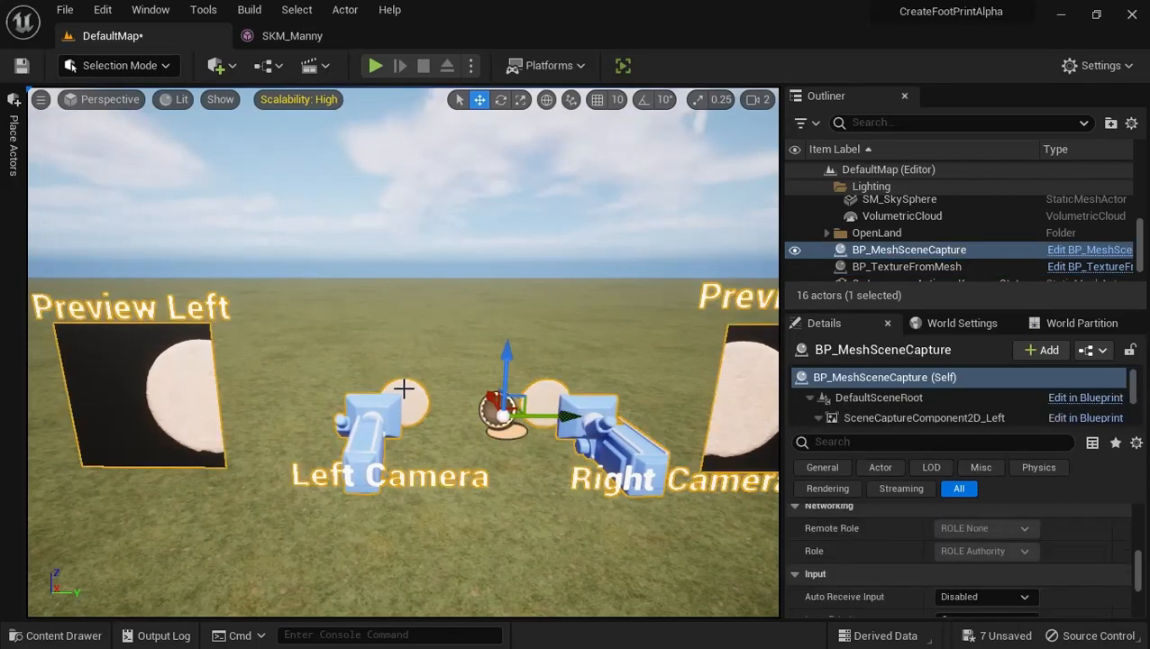
left_click(884, 397)
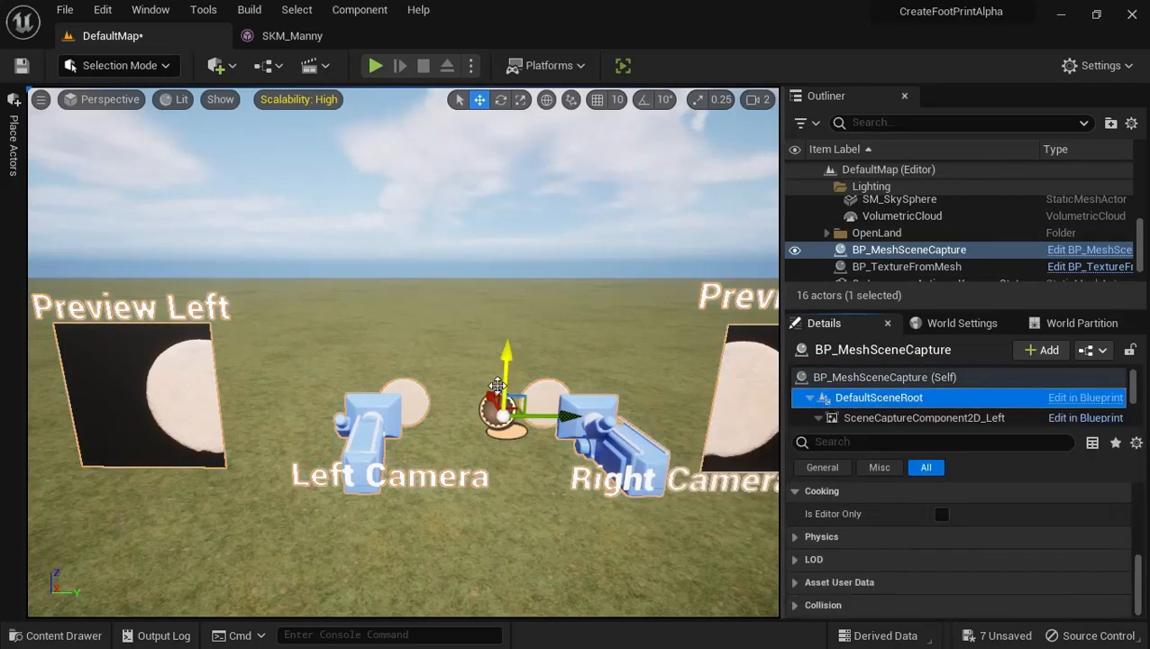
left_click(415, 388)
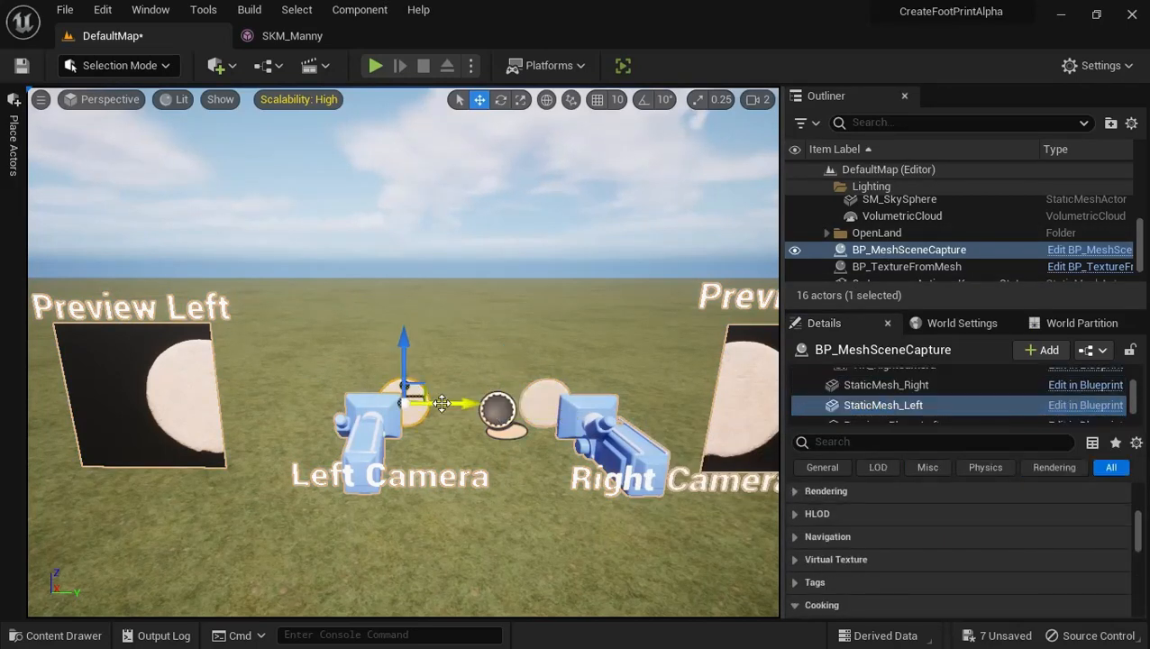
left_click_drag(459, 404, 434, 402)
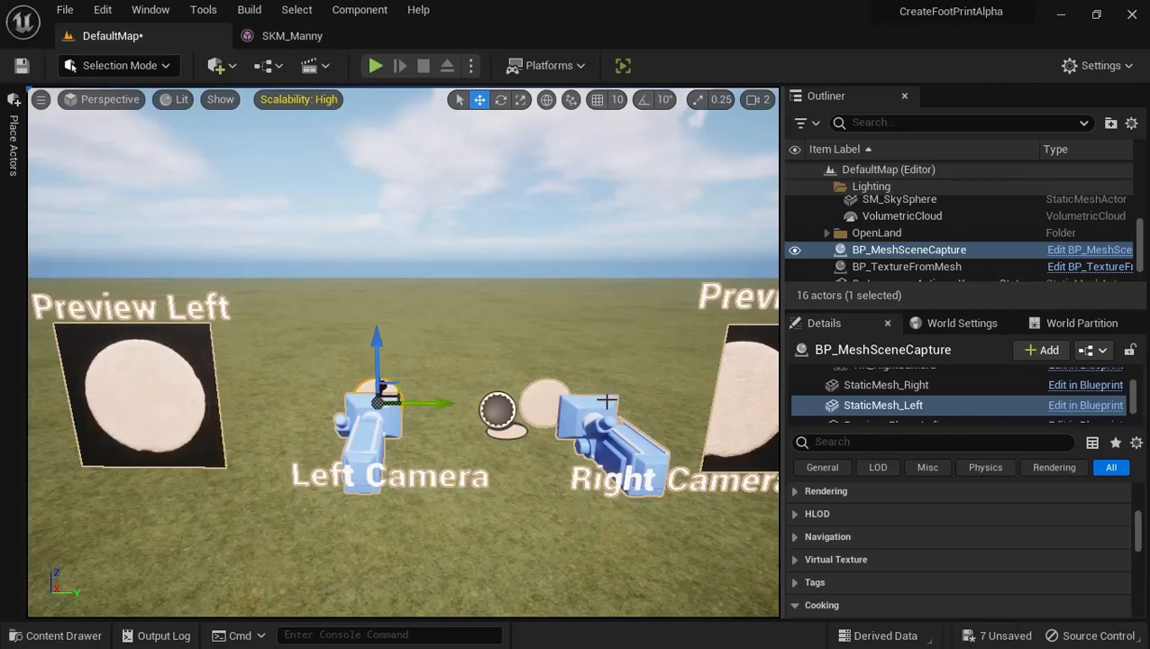
Move the StaticMesh_Right component outward along the green axis to centre the column cut in front of the right camera
left_click(531, 391)
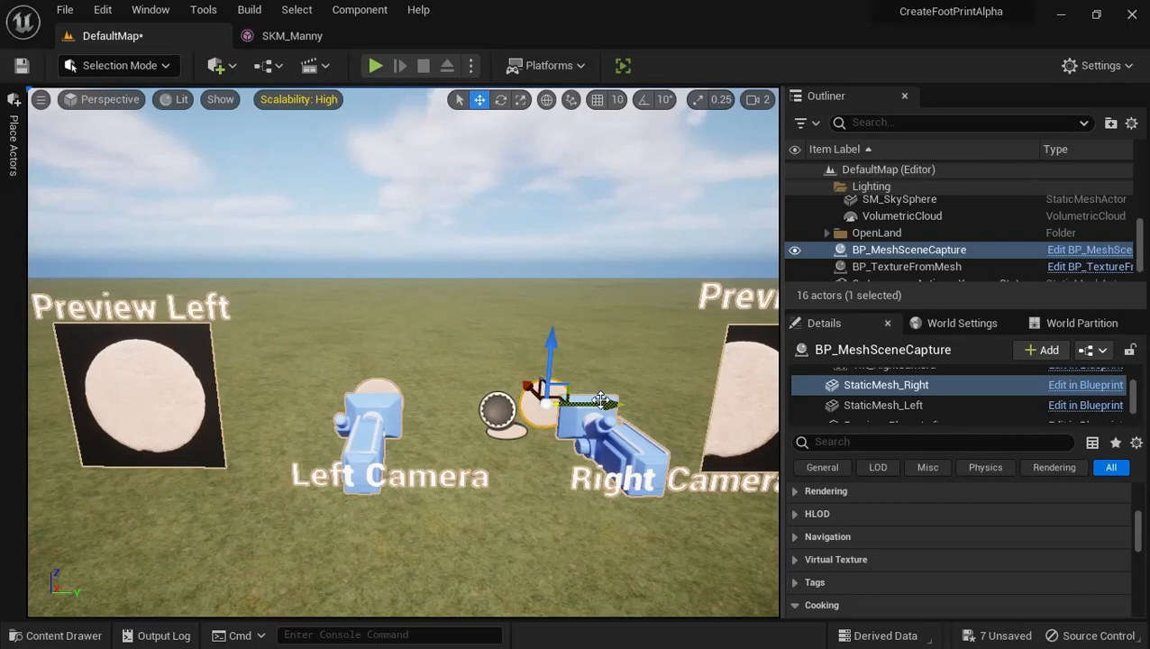
left_click_drag(601, 399, 625, 399)
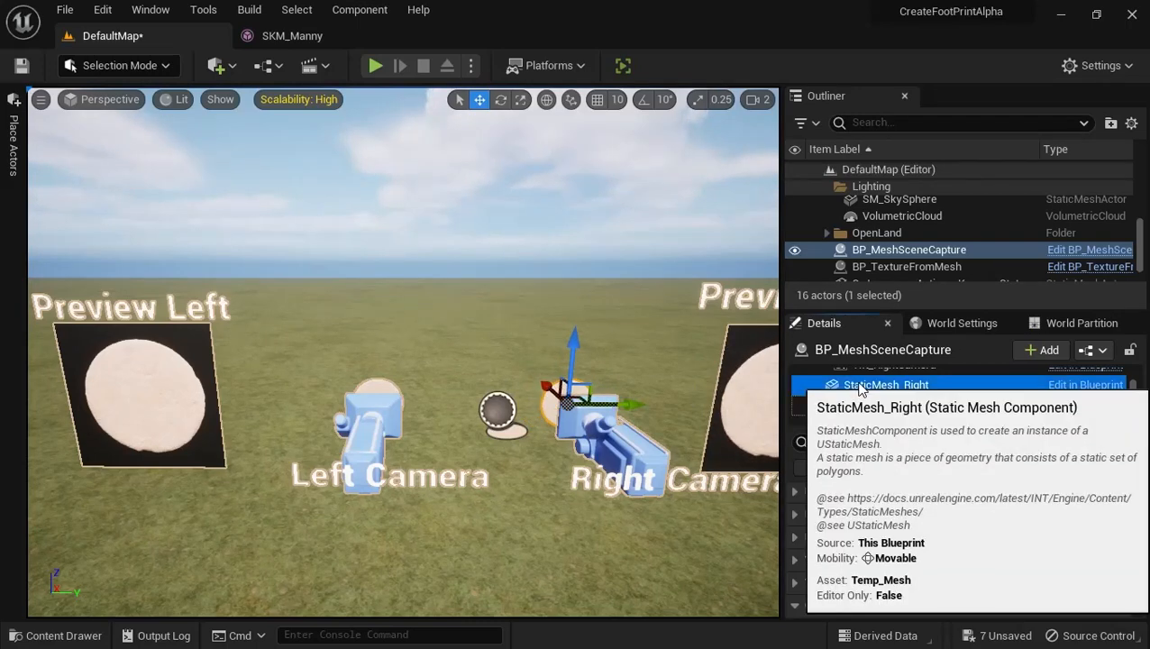
scroll(883, 398, "up", 3)
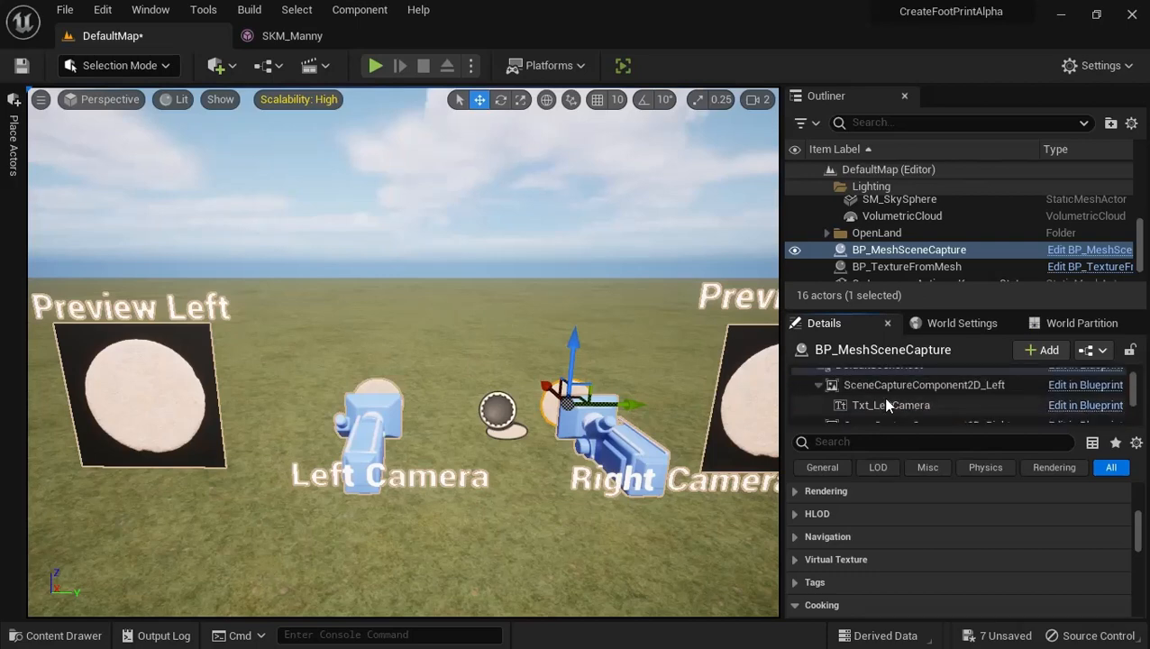
scroll(886, 405, "up", 2)
left_click(886, 402)
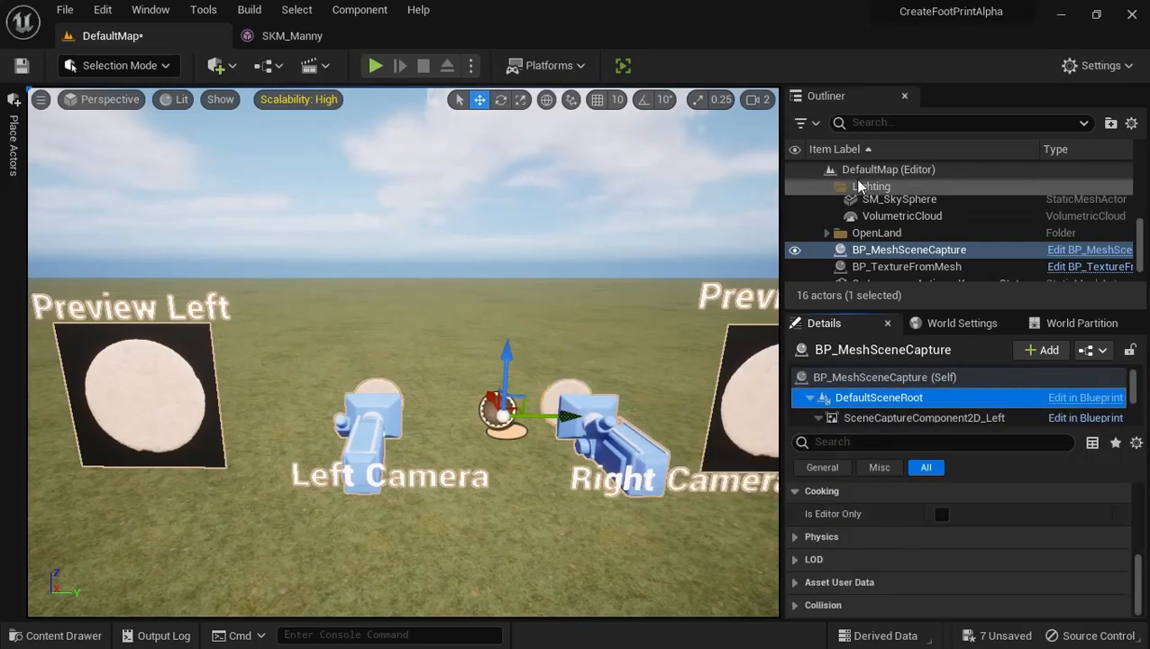
Create the Roman column textures from the BP_TextureFromMesh actor
left_click(915, 267)
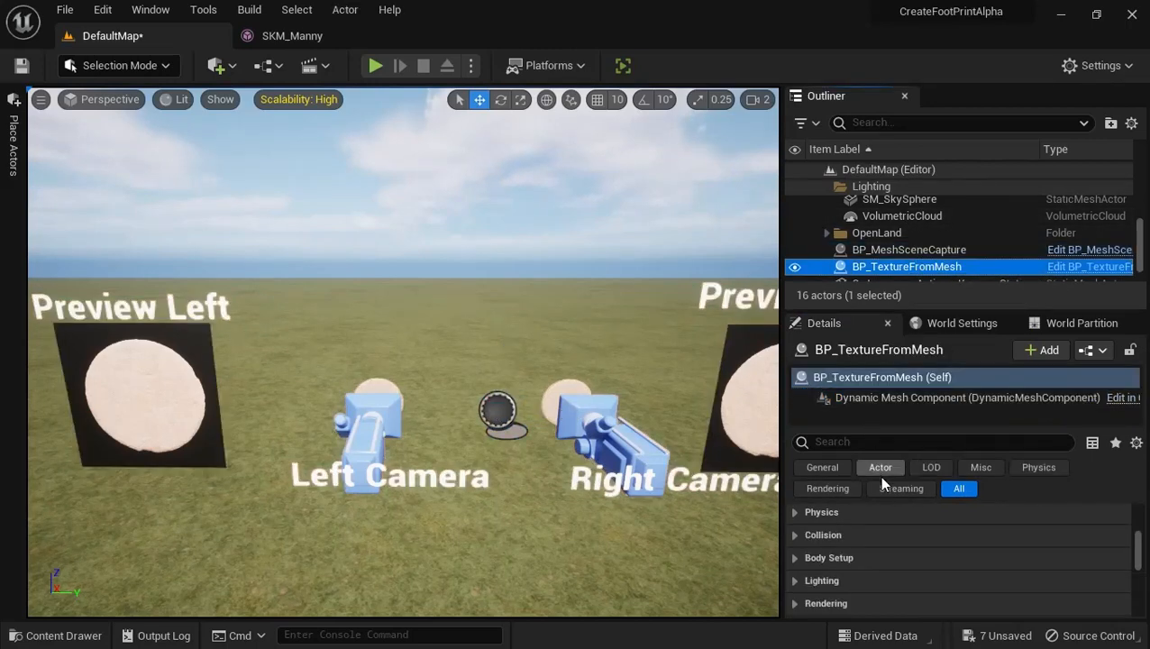
scroll(914, 556, "down", 5)
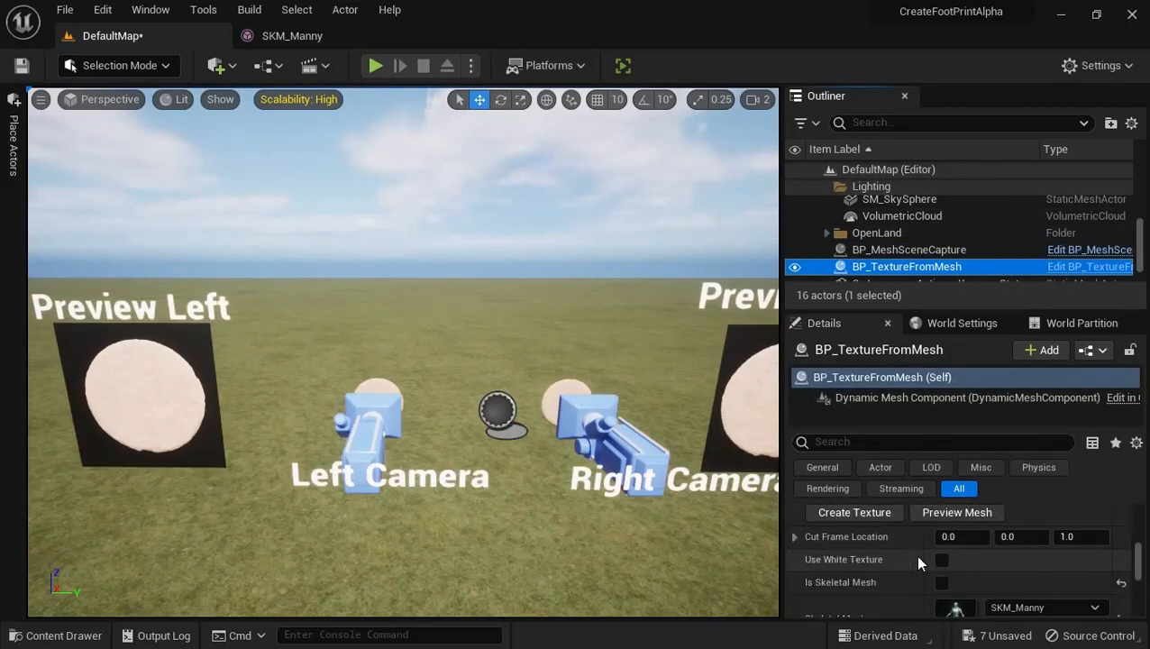
left_click(862, 510)
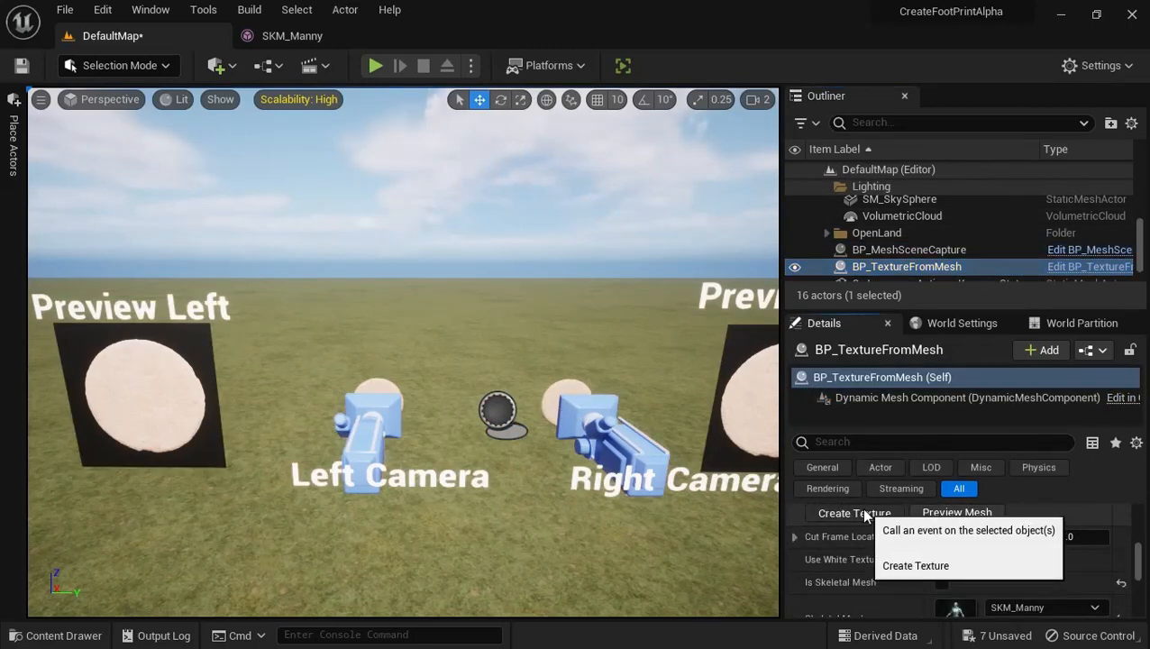
Inspect the S_Roman_Column_wj3kdjtqx_high_Var1_Left_Foot texture in OutTextures with its alpha channel hidden, and close it
left_click(32, 635)
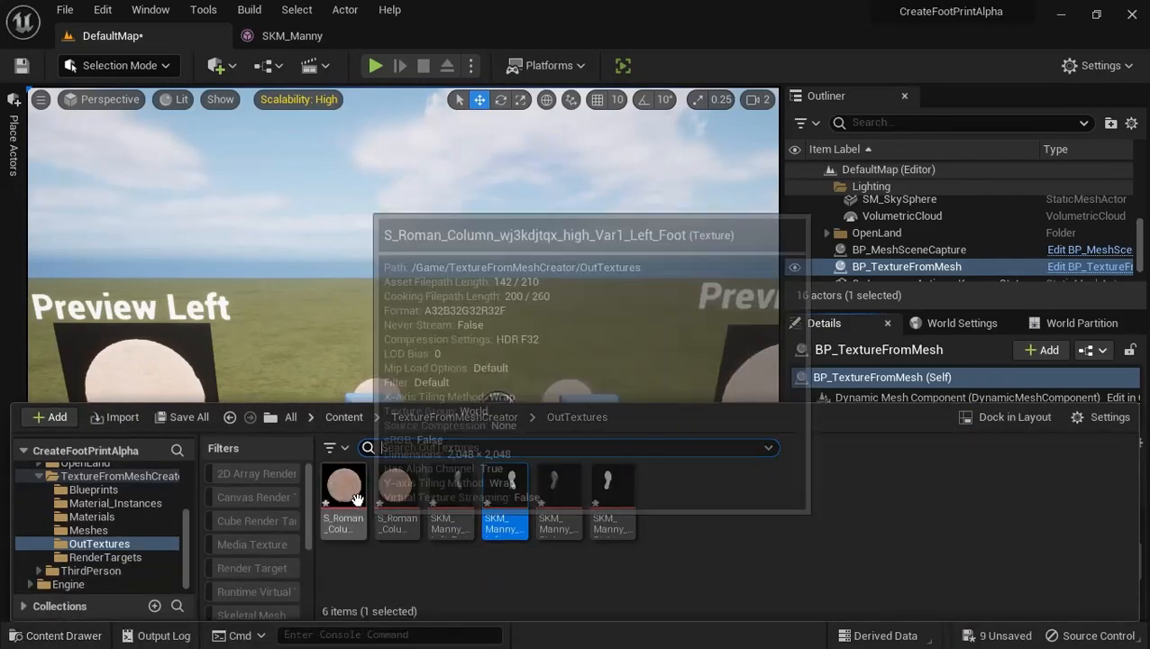
double_click(348, 491)
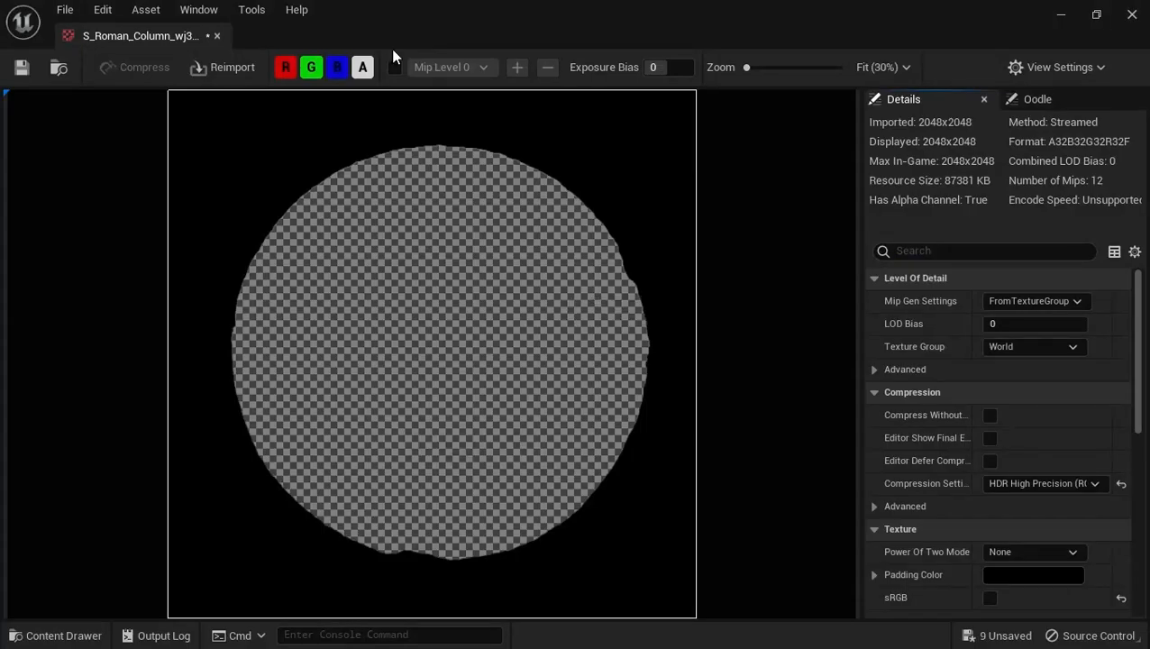
left_click(367, 70)
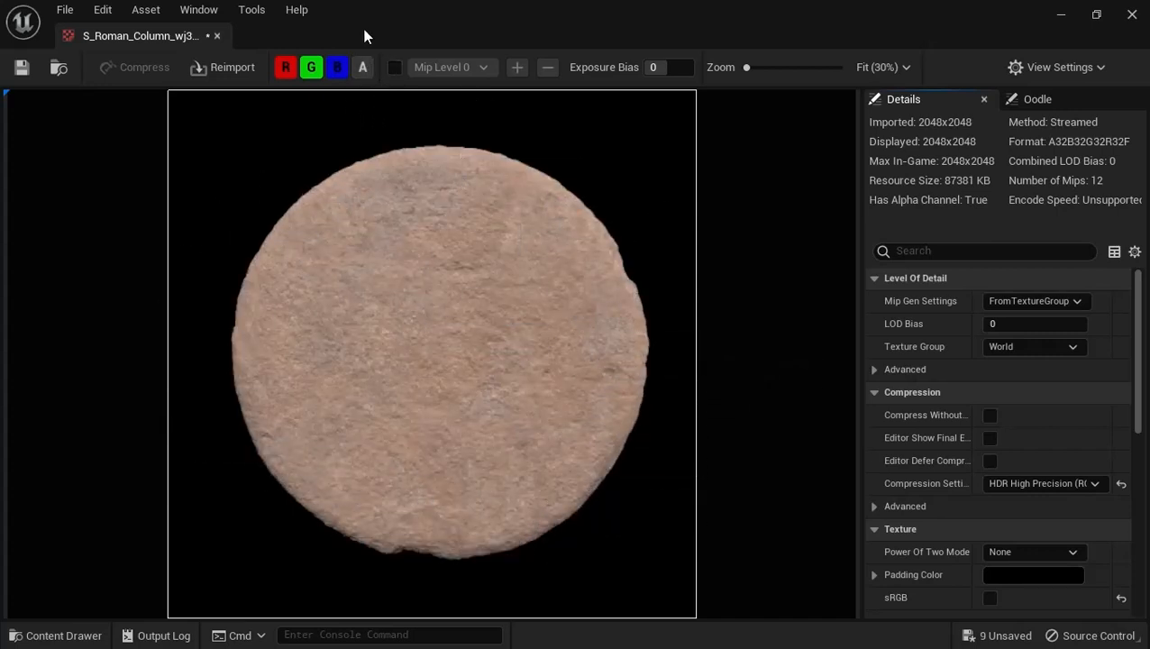
left_click(1133, 13)
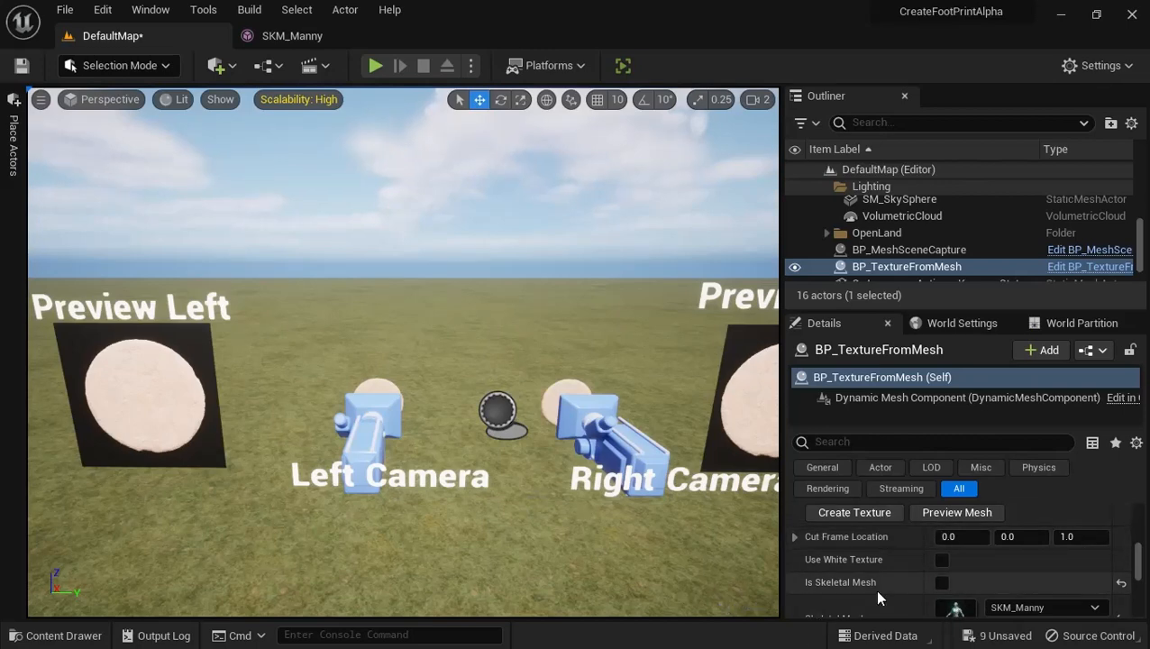
Set the Z value of Cut Frame Location on BP_TextureFromMesh to 10
scroll(878, 584, "down", 2)
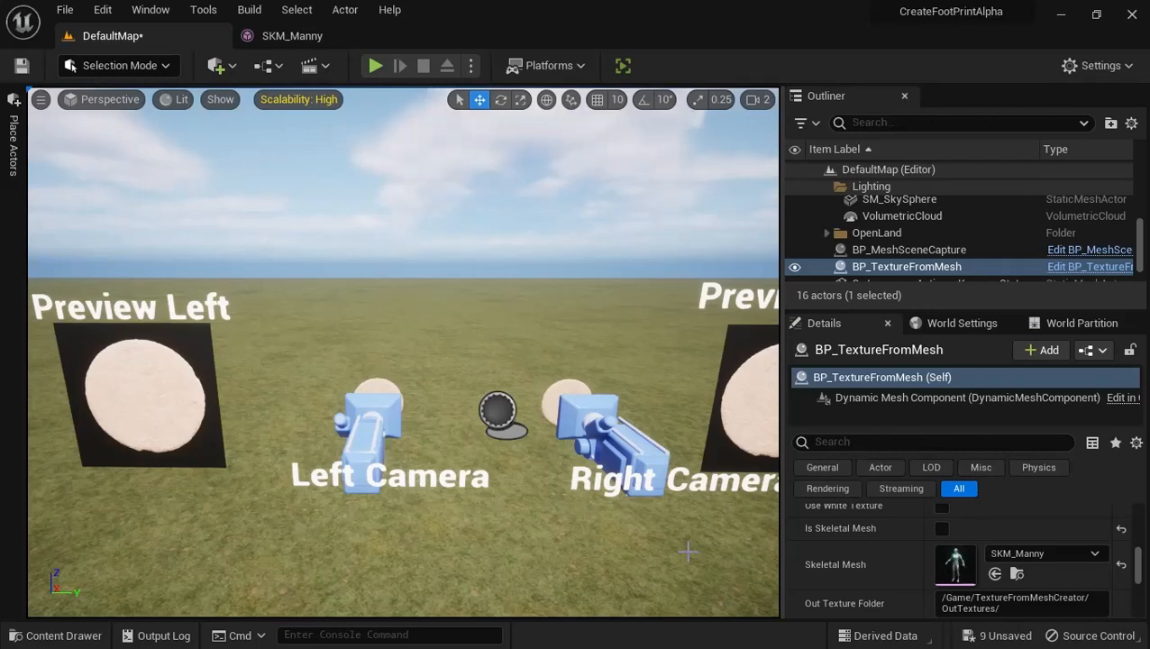
scroll(1021, 606, "up", 3)
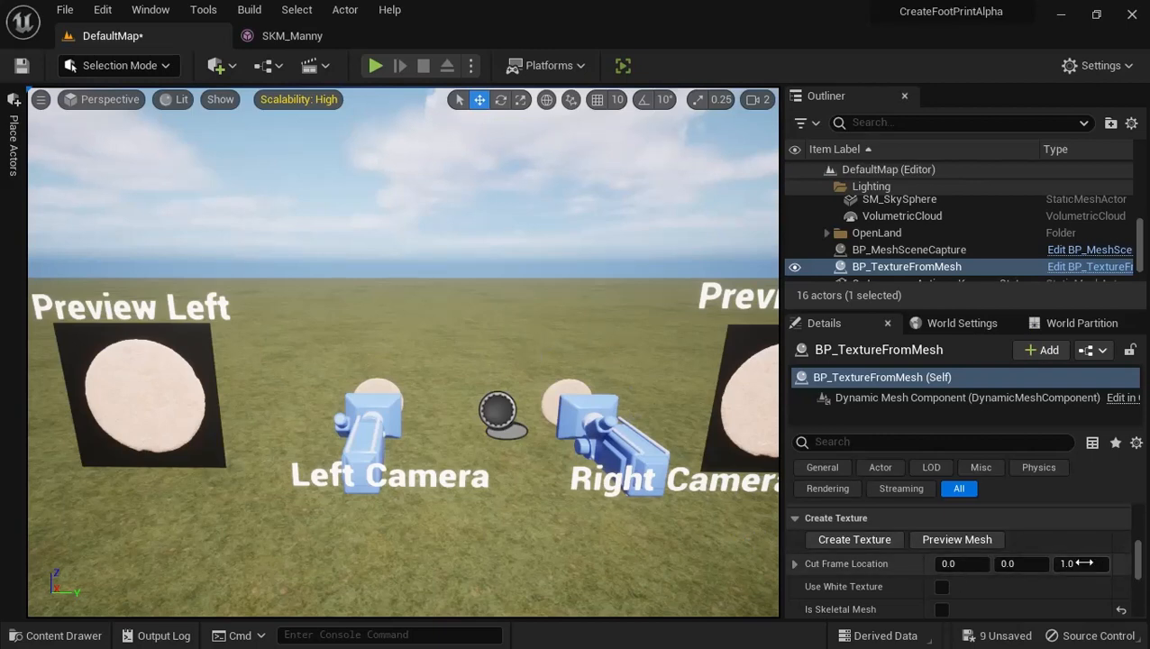
scroll(911, 552, "down", 2)
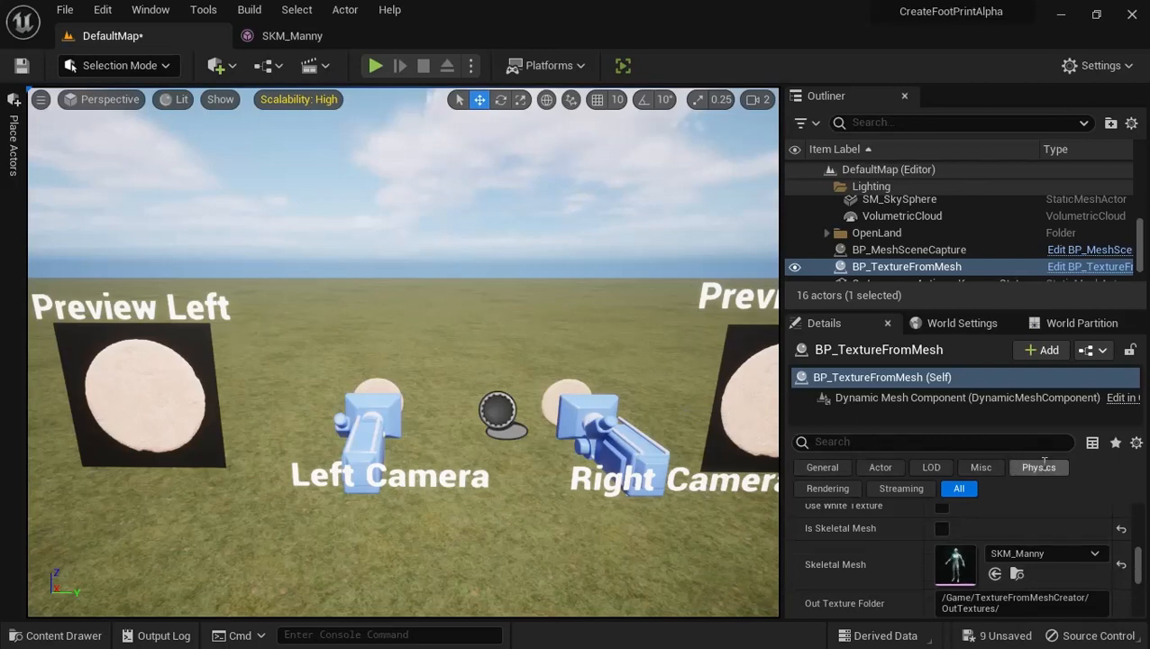
scroll(1027, 532, "up", 2)
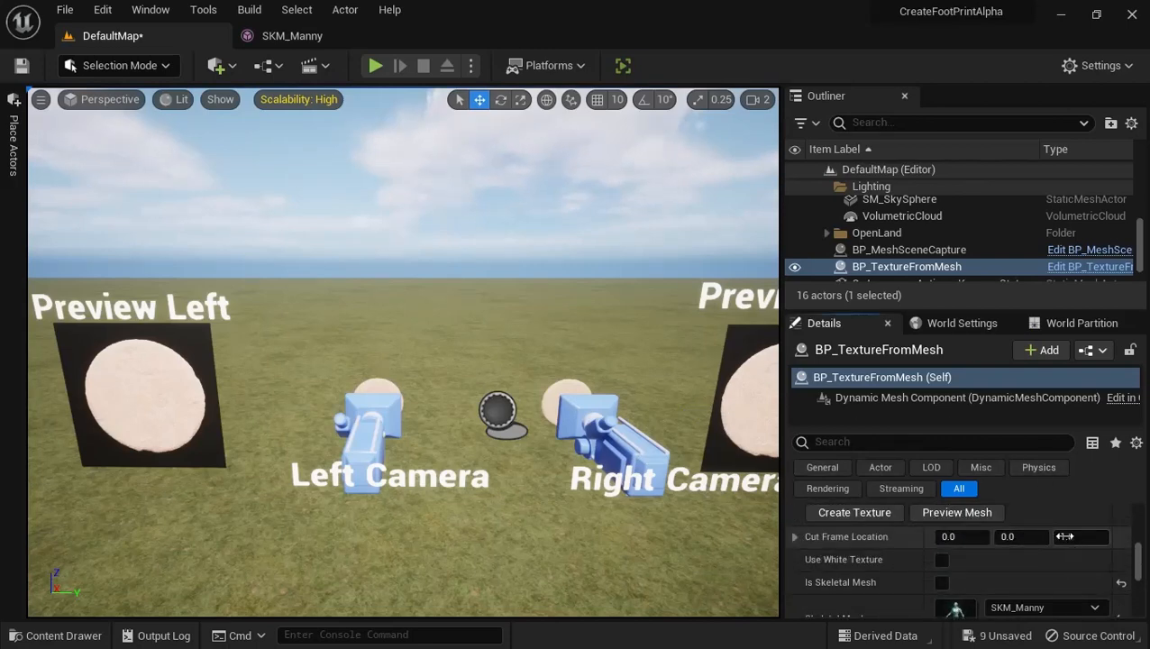
left_click(1064, 536)
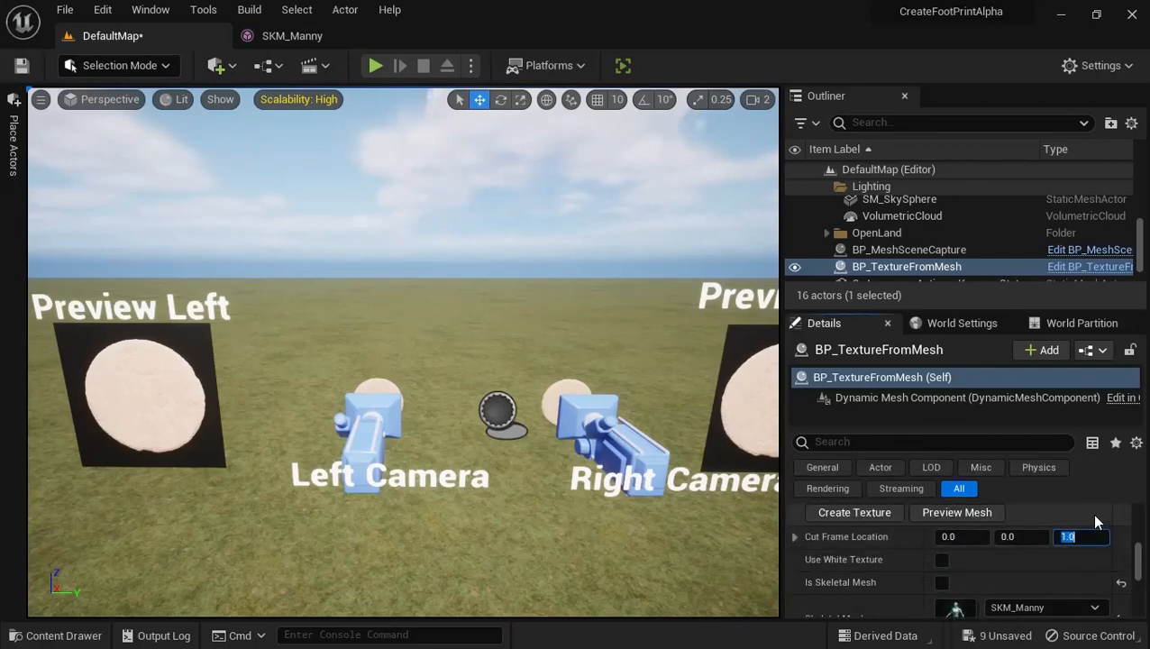
key("Return")
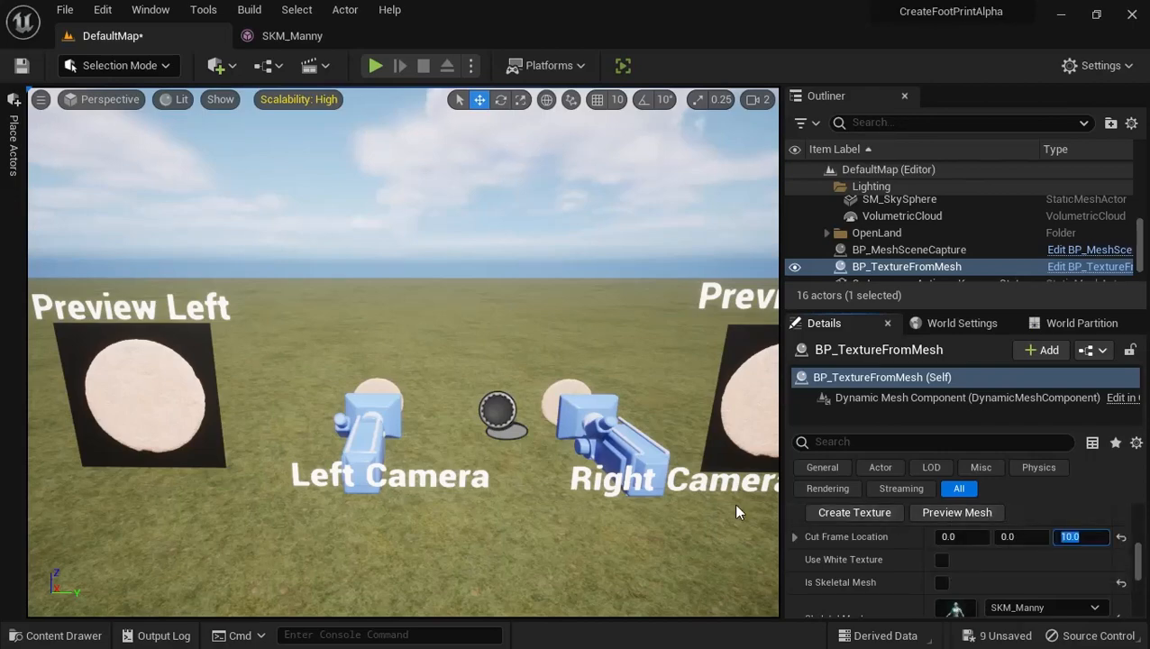
Set the Z value of Cut Frame Location to 20 and preview the Roman column's cut mesh
right_click_drag(340, 455, 517, 451)
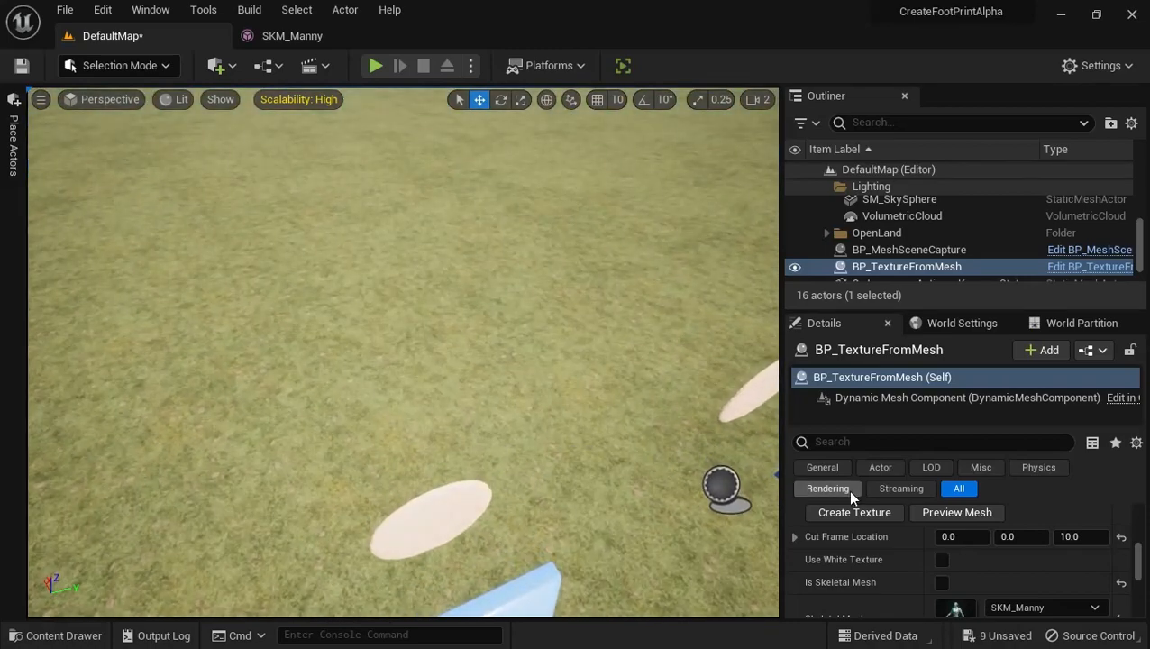
left_click(1093, 536)
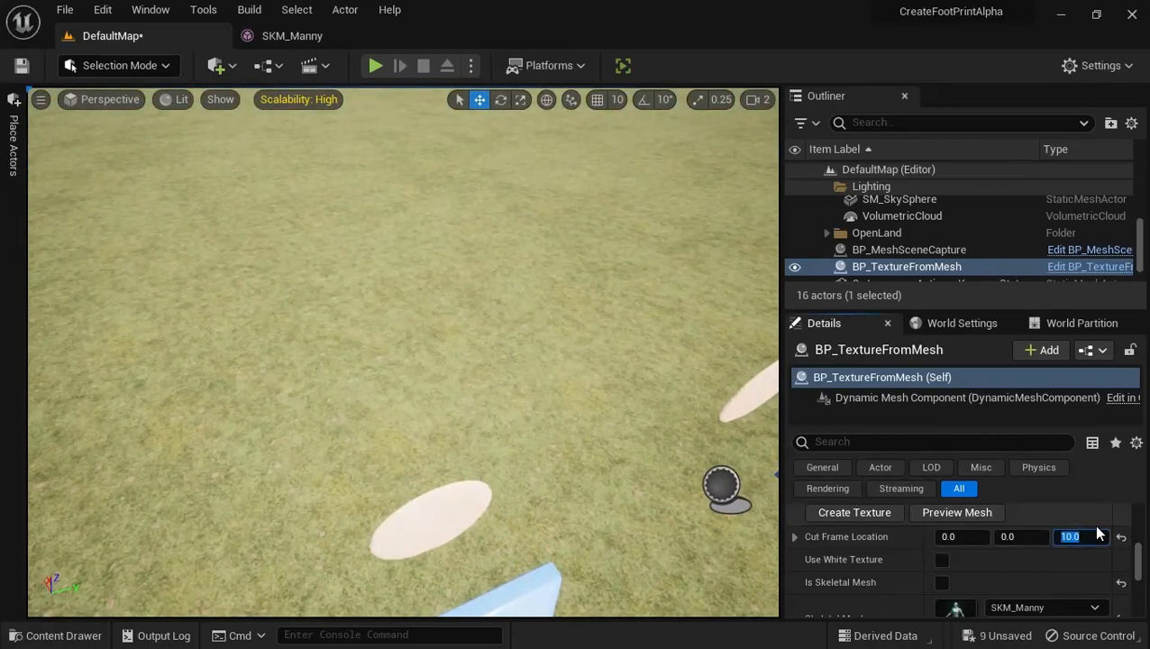
type("20")
key("Return")
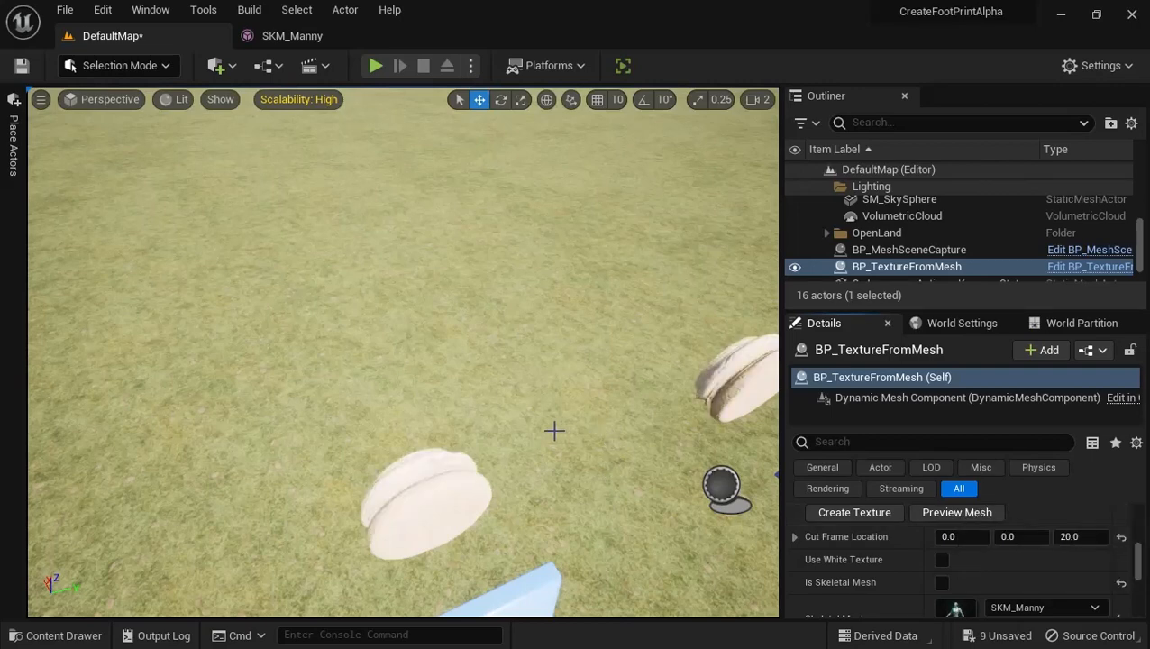
Rotate the StaticMesh_Right component of BP_MeshSceneCapture about its vertical axis to reveal the column's side, and check its assigned static mesh
right_click_drag(603, 418, 641, 413)
key("w")
key("d")
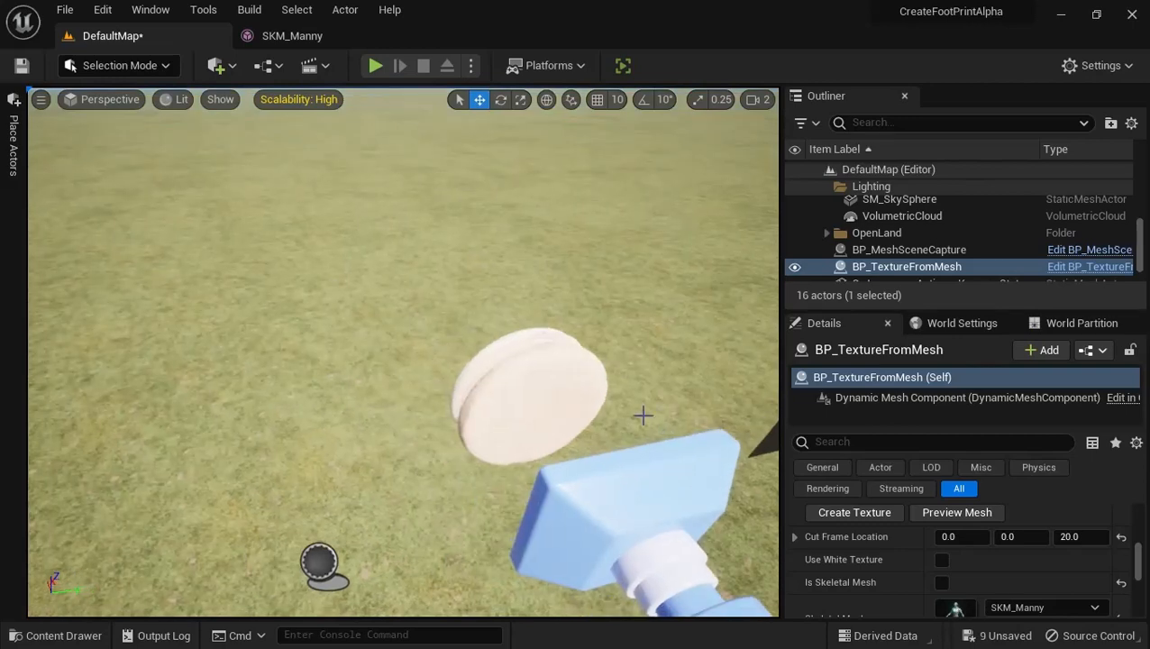
left_click(506, 410)
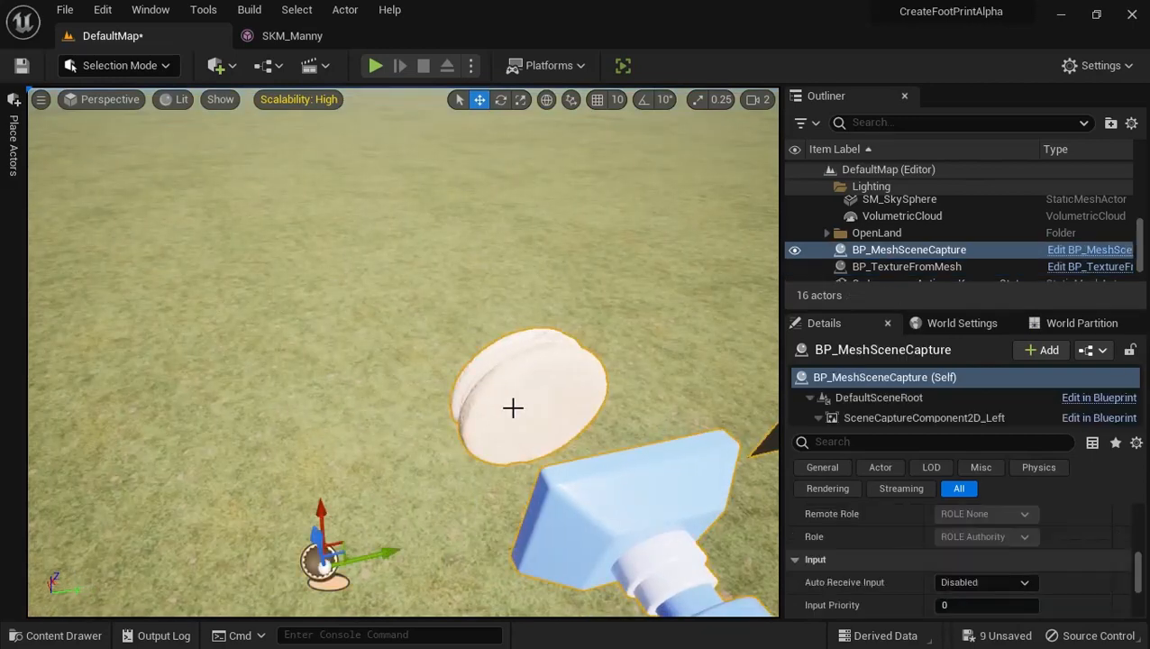
left_click(882, 423)
left_click(874, 401)
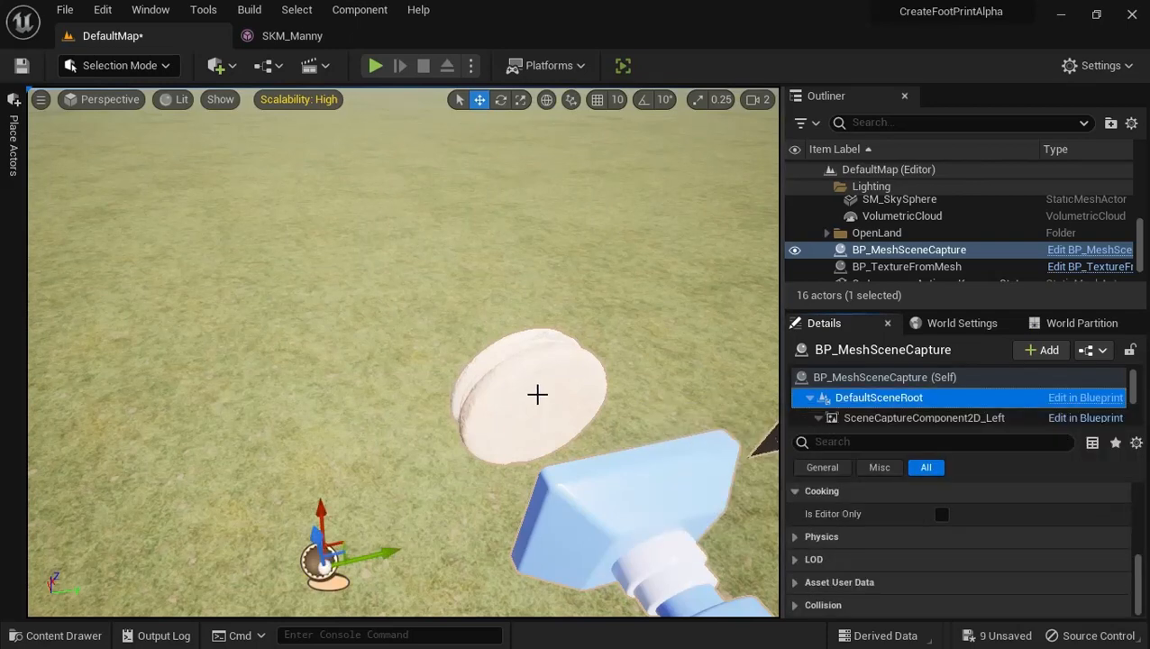
left_click(536, 393)
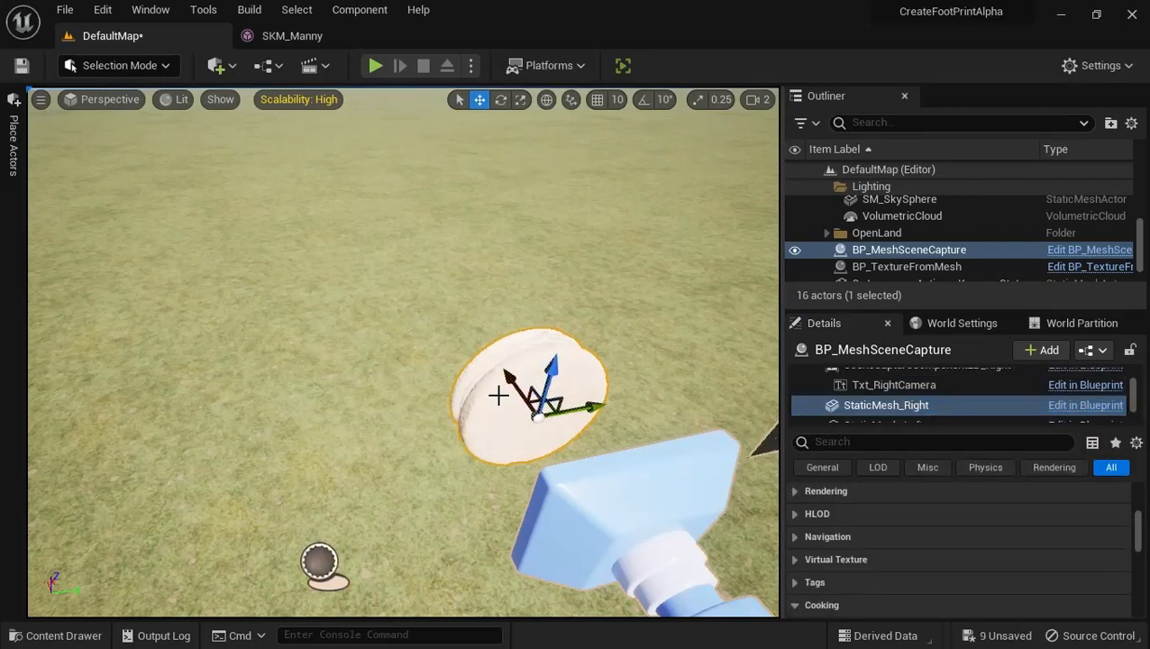
key("e")
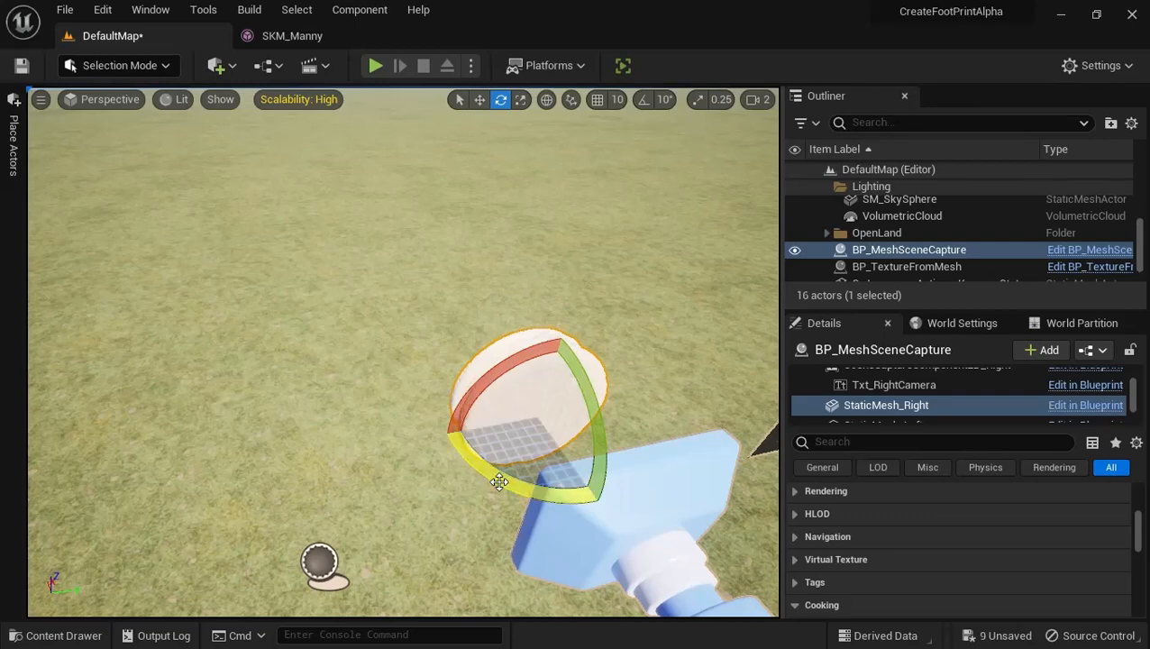
left_click_drag(499, 482, 1146, 360)
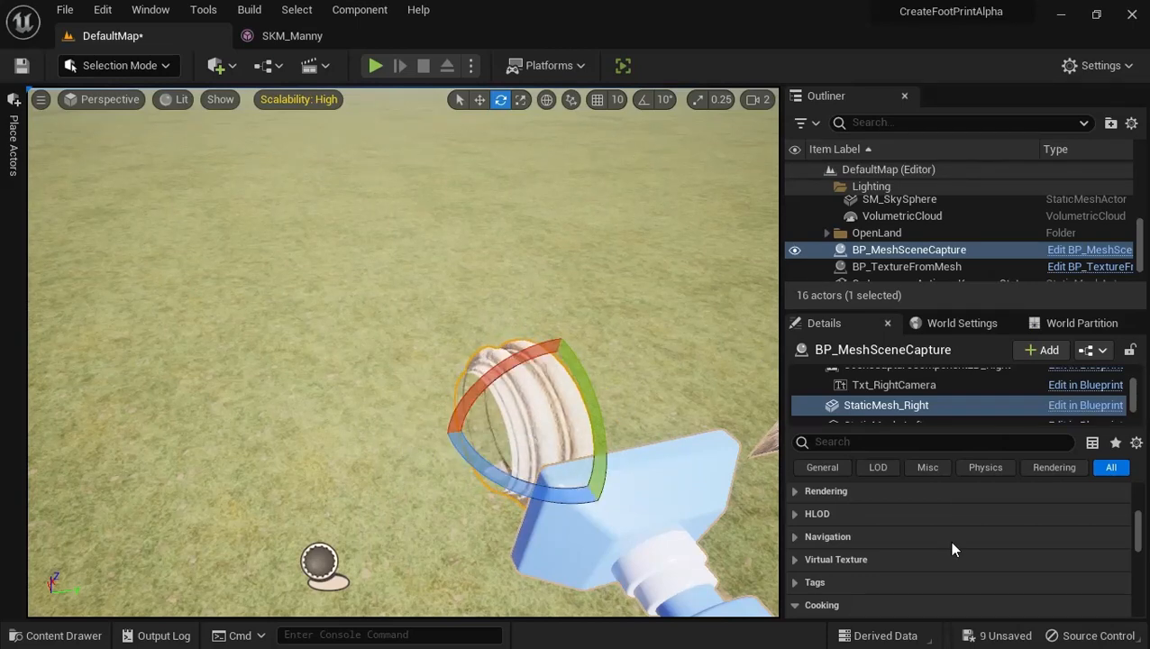
scroll(967, 559, "up", 5)
scroll(967, 559, "up", 3)
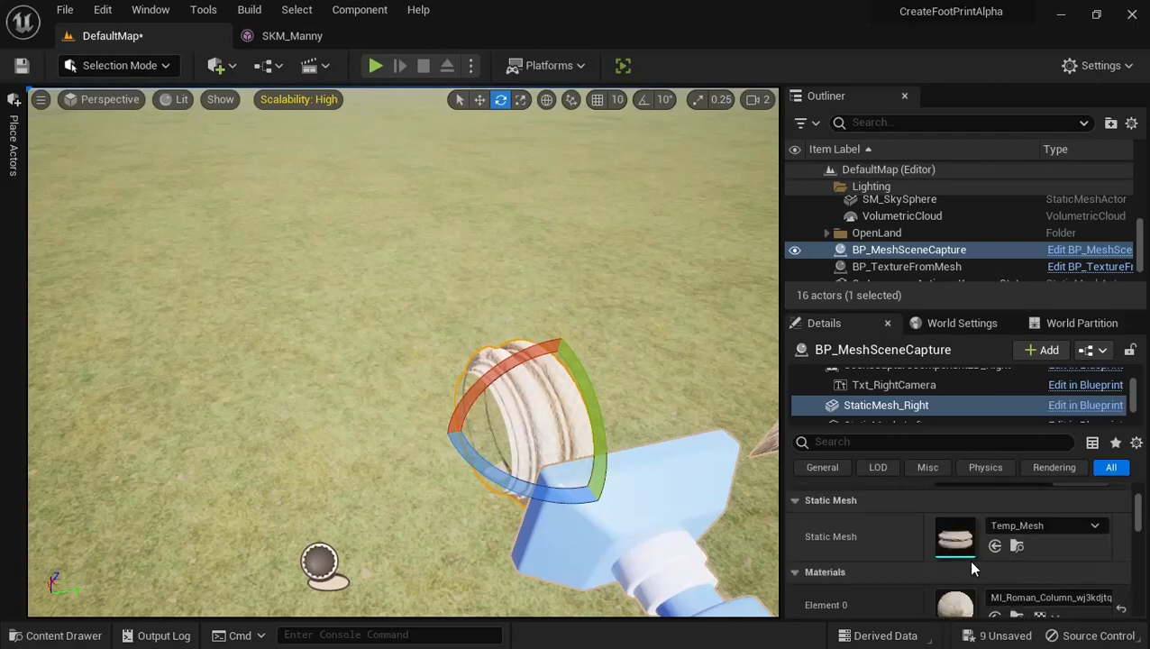
Create the texture from the rotated Roman column mesh with BP_TextureFromMesh, keeping the Cut Frame Location Z value at 20
left_click(910, 267)
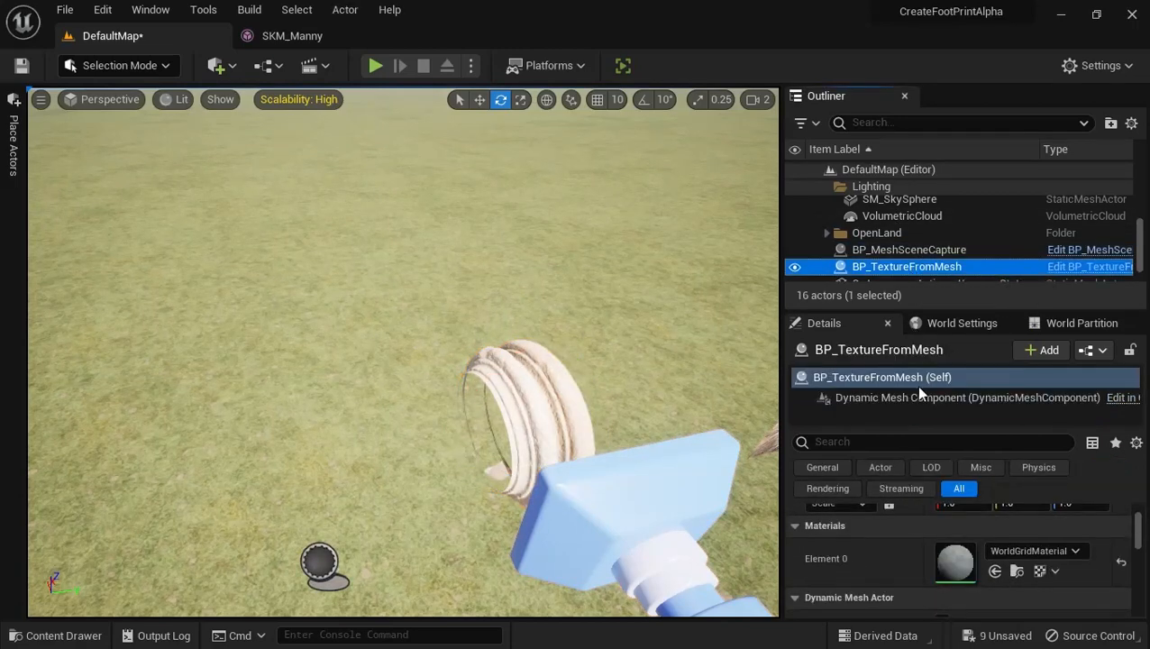
scroll(935, 599, "up", 2)
scroll(929, 582, "up", 1)
scroll(928, 582, "down", 8)
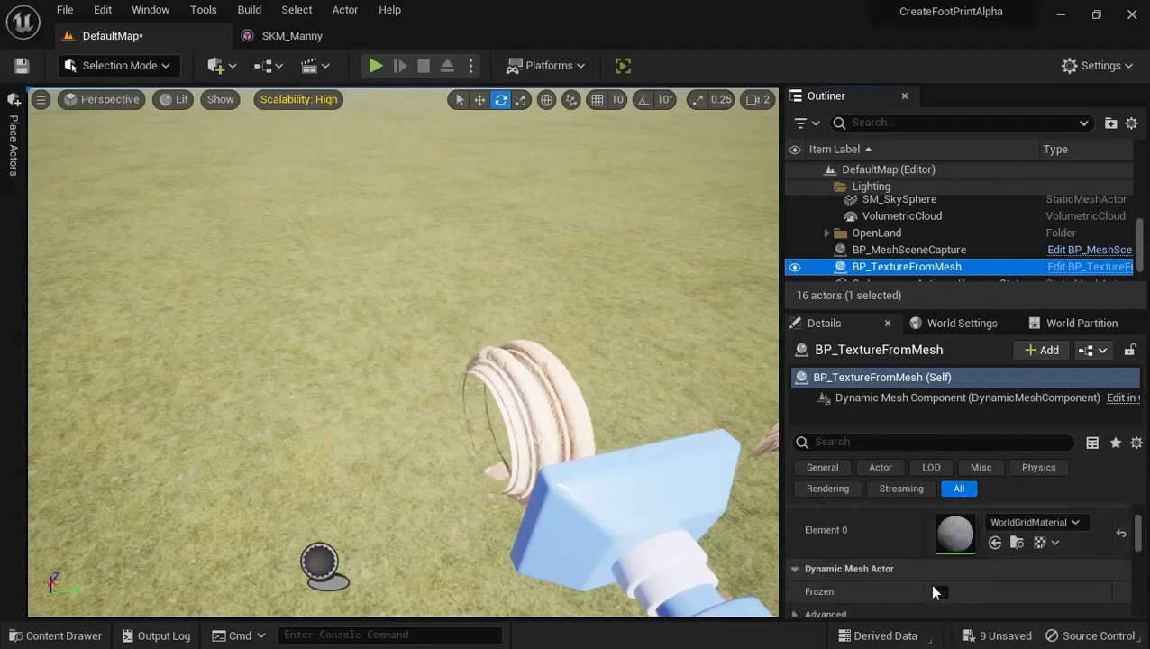
scroll(920, 570, "down", 4)
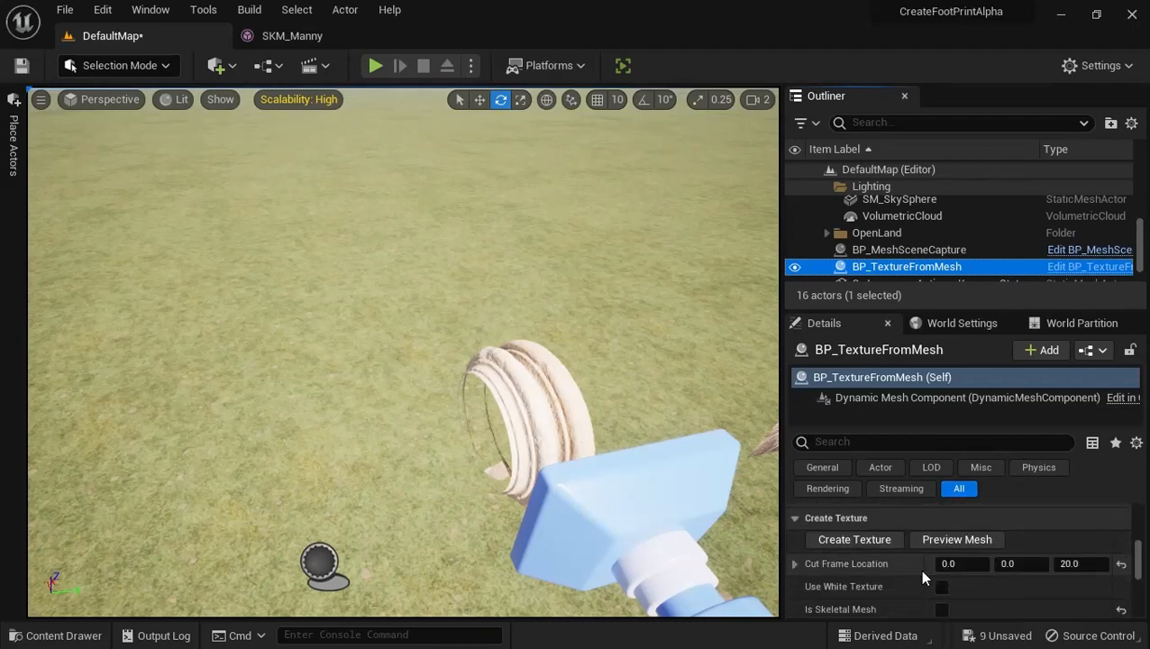
left_click(858, 538)
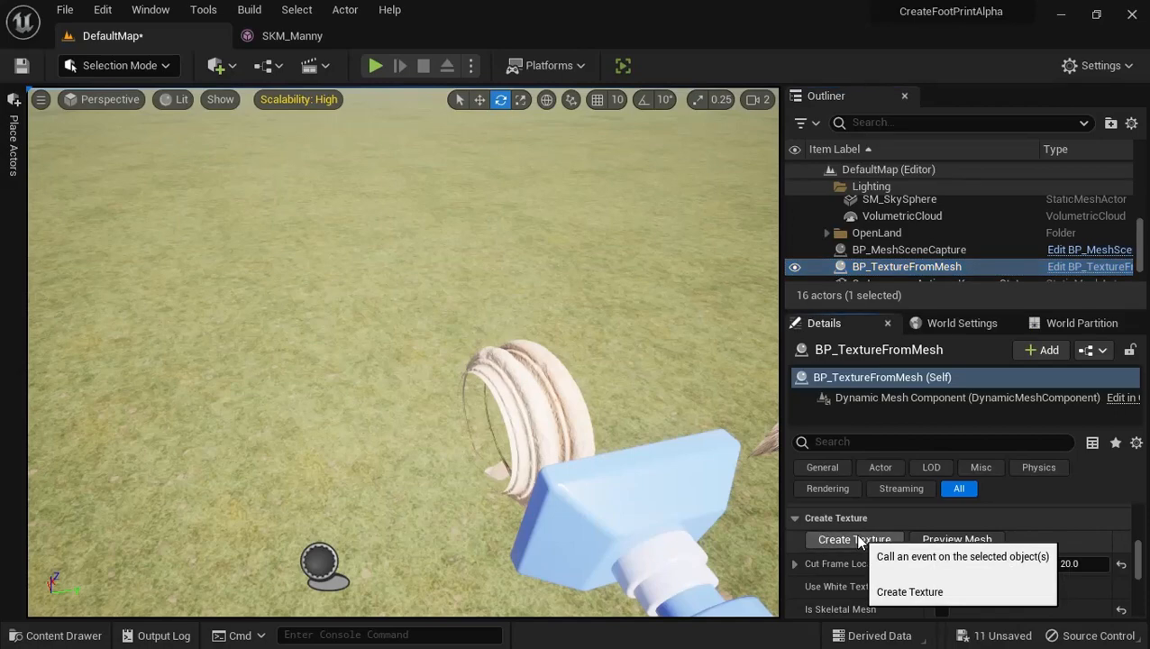
Inspect the S_Roman_Column_wj3kdjtqx_high_Var1_Right_Foot1 texture in OutTextures with its alpha channel hidden, and close it
left_click(16, 634)
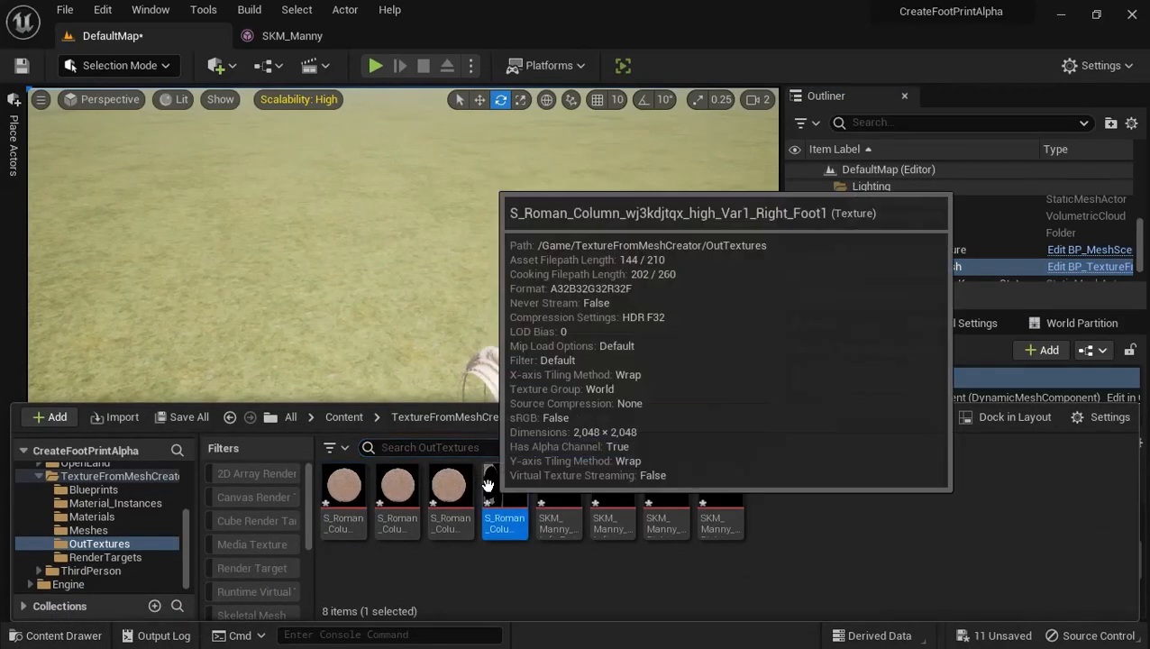
double_click(503, 500)
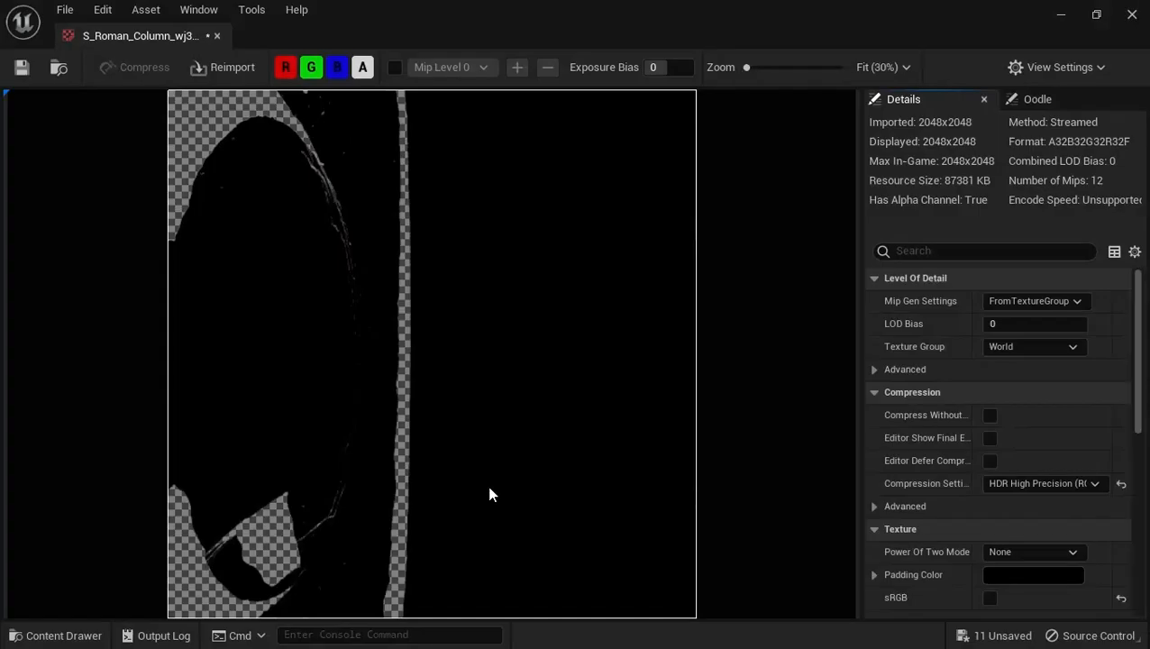
left_click(367, 68)
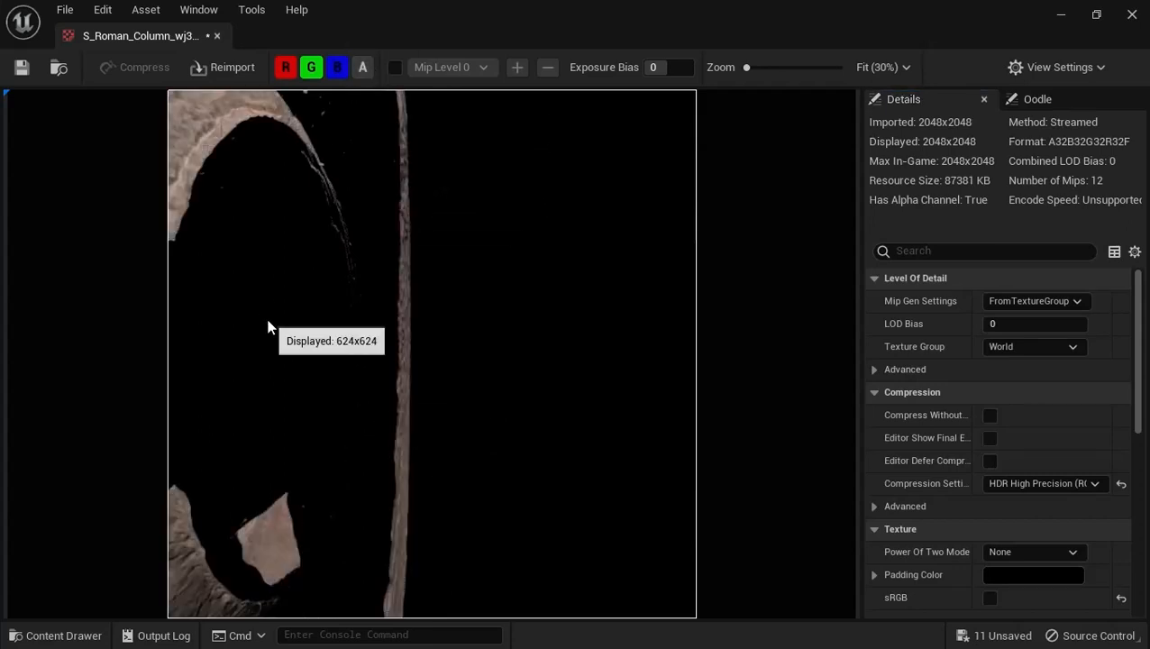
key("Caps_Lock")
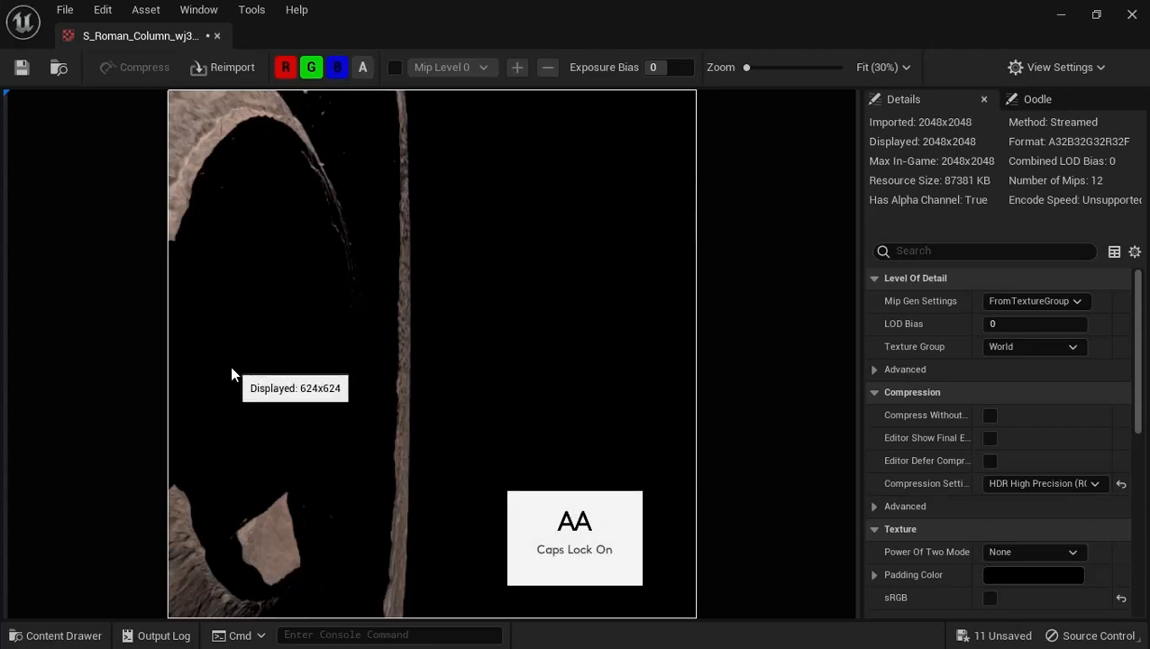
key("Caps_Lock")
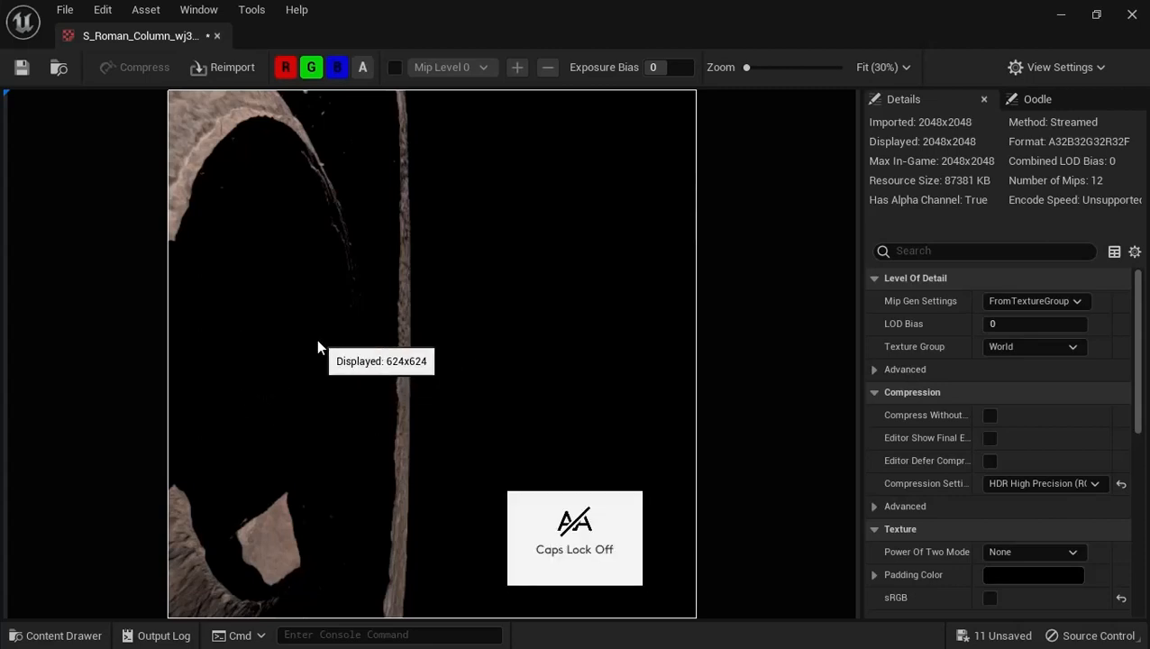
key("Caps_Lock")
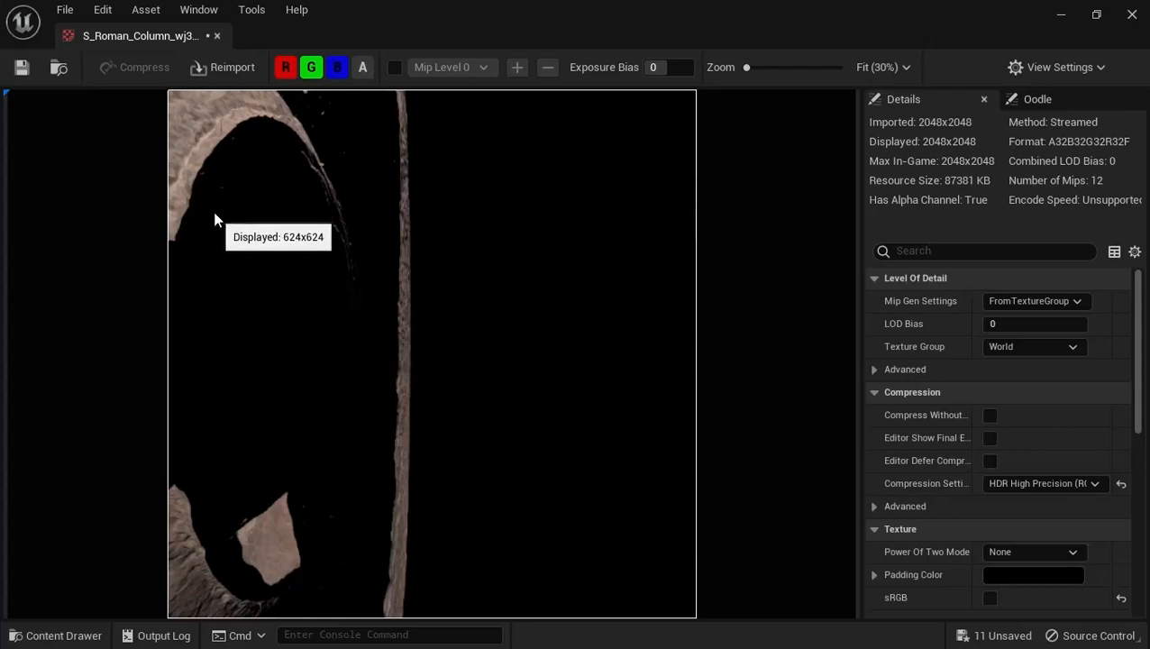
left_click(217, 36)
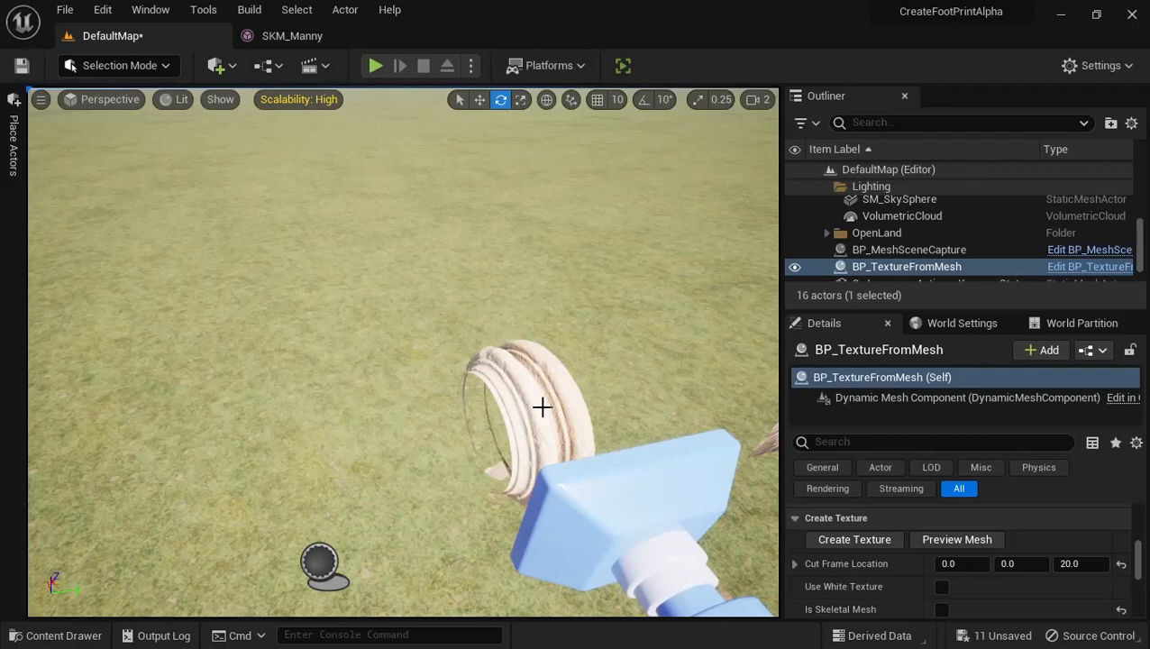
Try to rotate the whole BP_MeshSceneCapture actor slightly about its vertical axis
left_click(567, 386)
key("w")
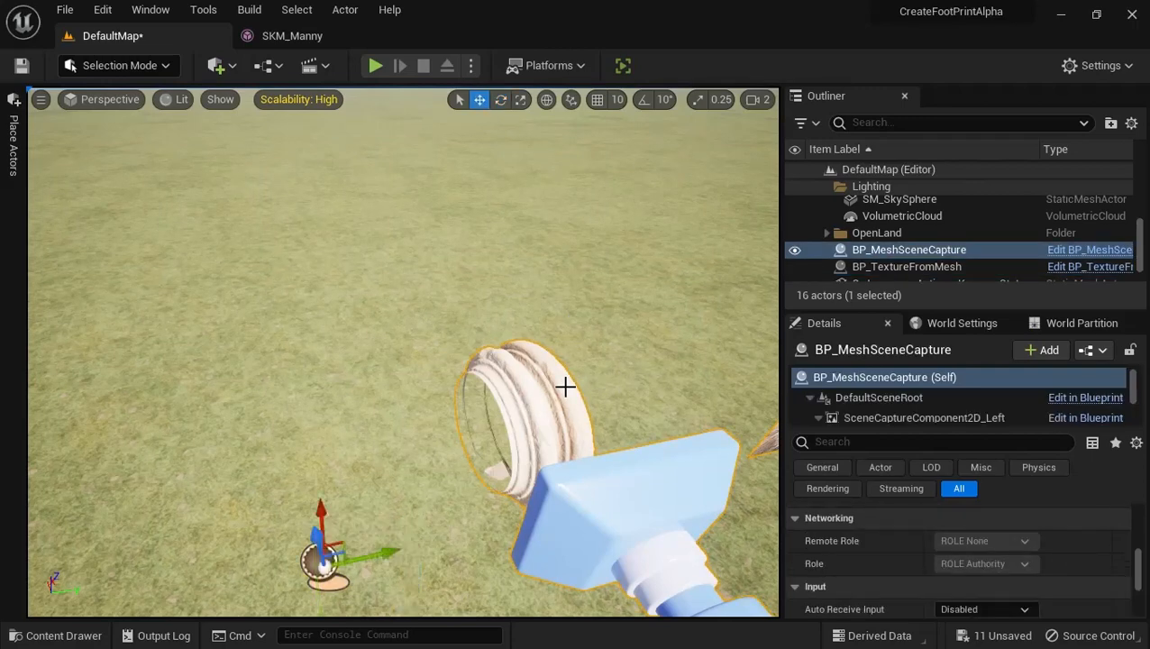
key("e")
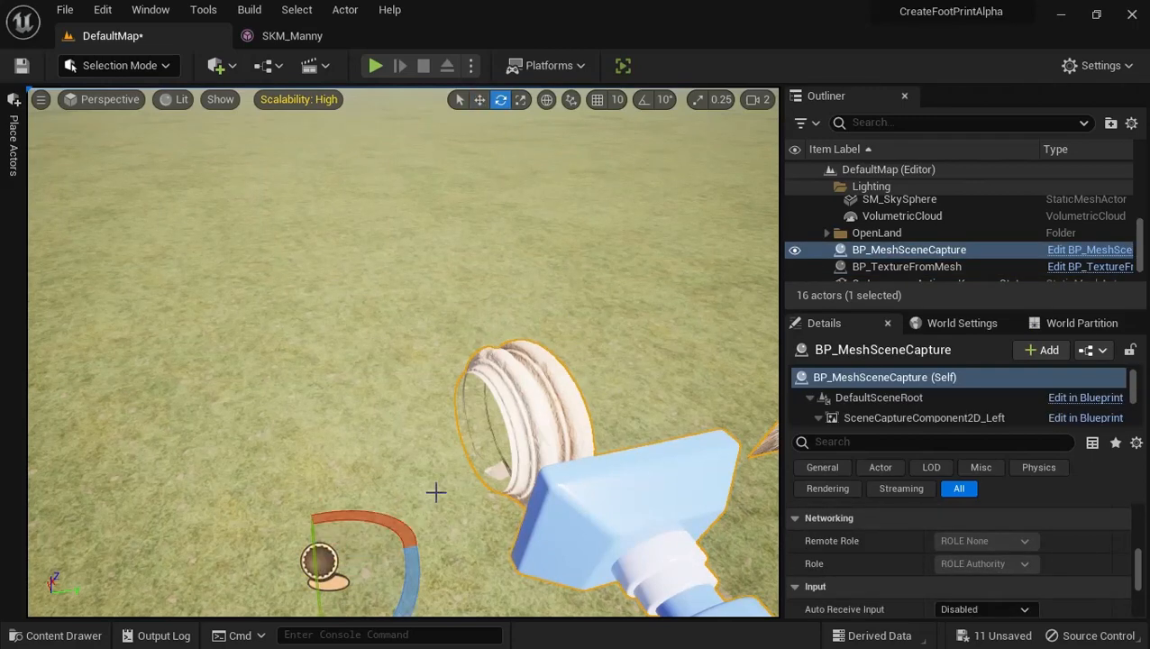
left_click_drag(408, 573, 451, 534)
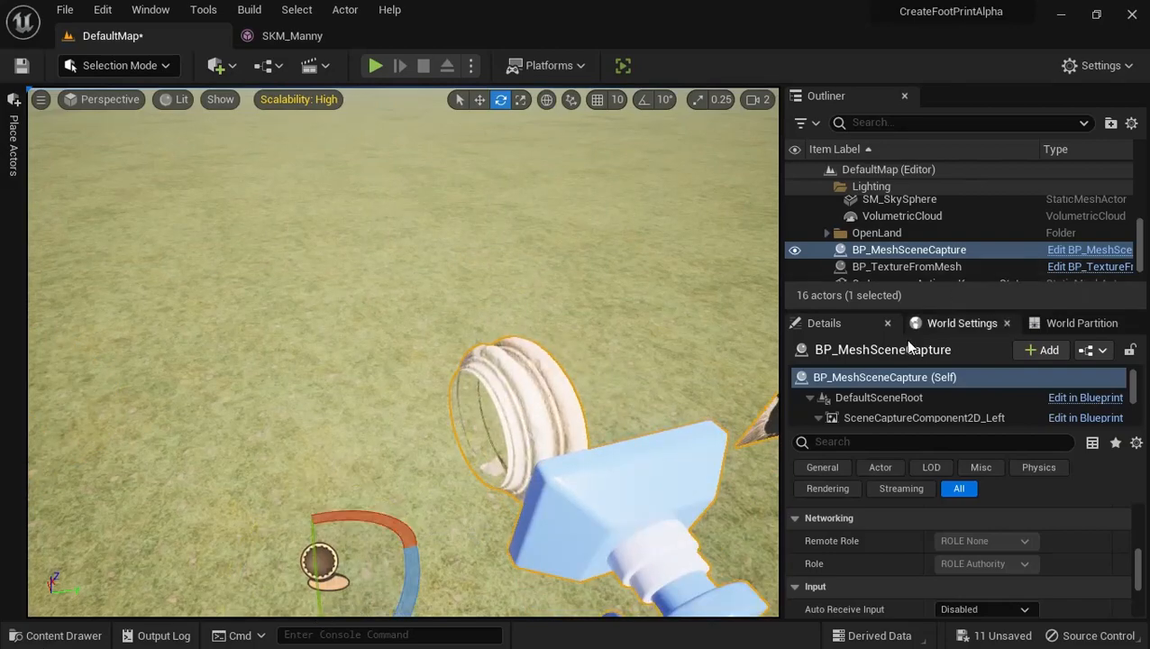
Reset the Z rotation of the BP_MeshSceneCapture actor to 0 degrees
left_click(878, 397)
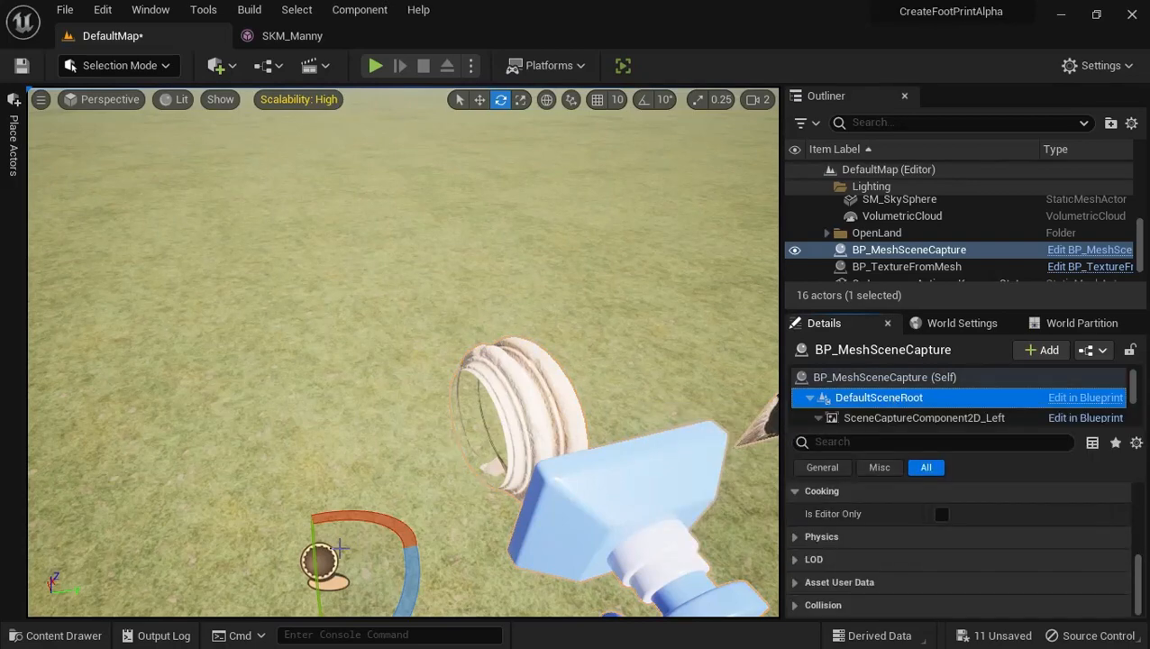
left_click(495, 417)
left_click(521, 414)
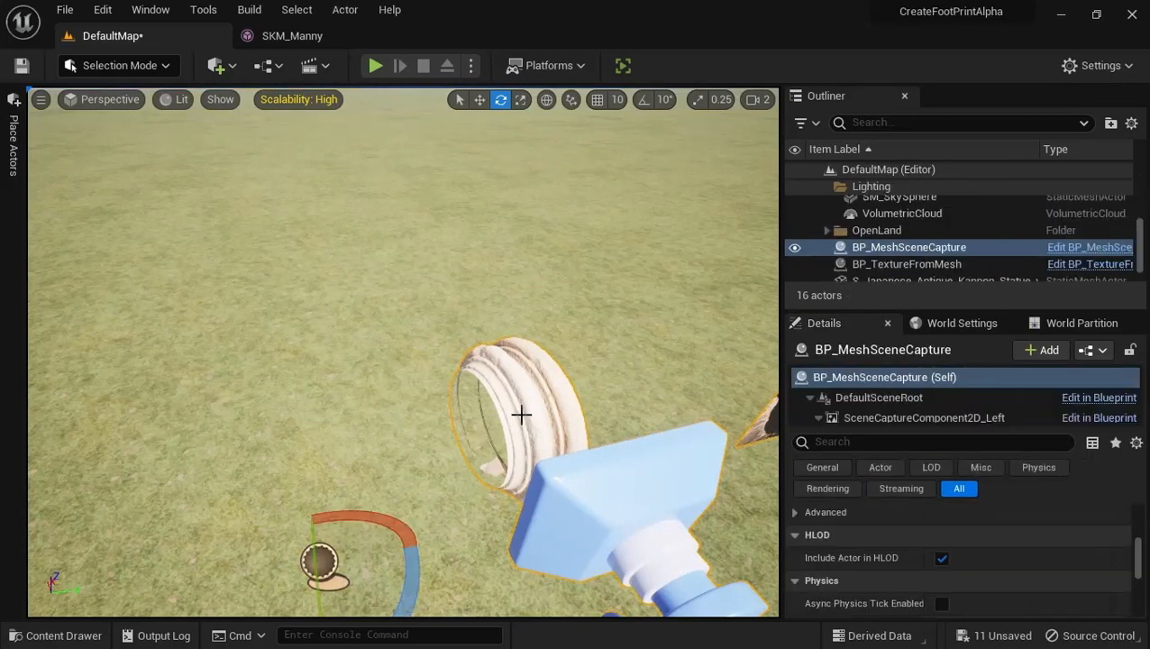
scroll(943, 533, "up", 5)
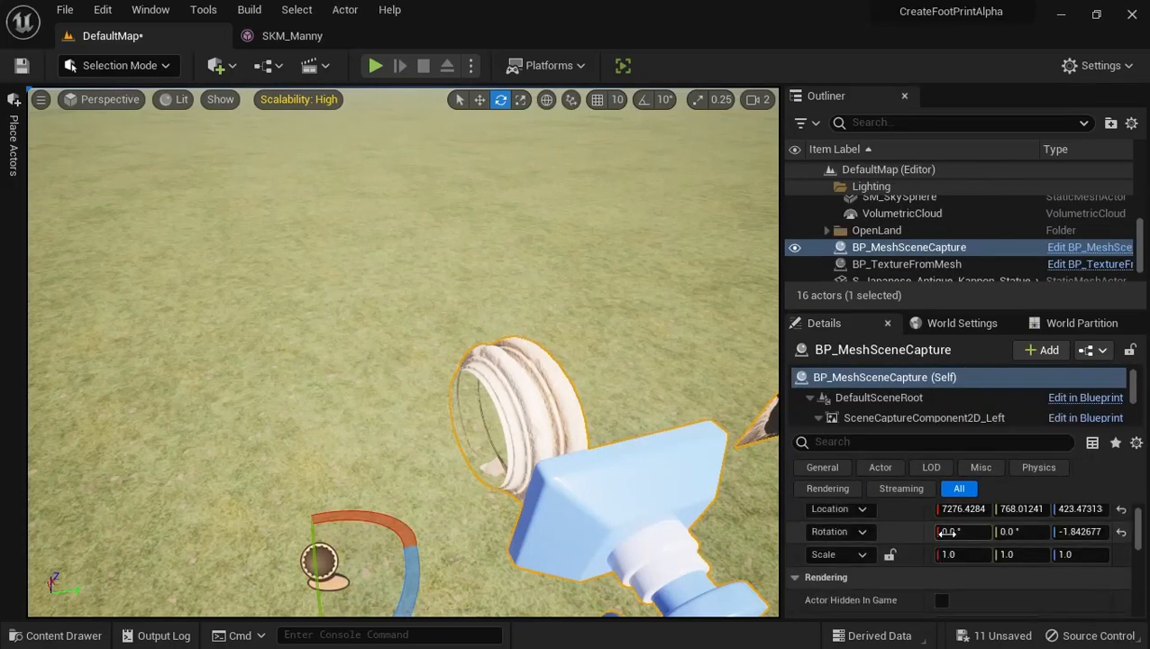
scroll(946, 533, "up", 1)
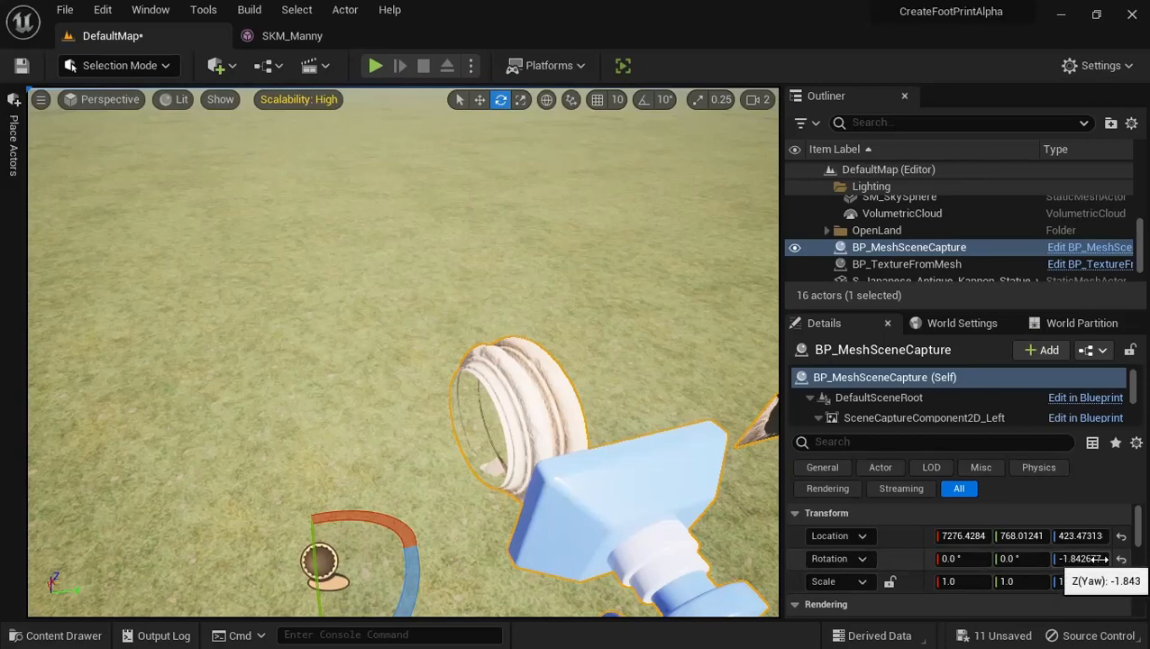
left_click(1096, 559)
type("0")
key("Return")
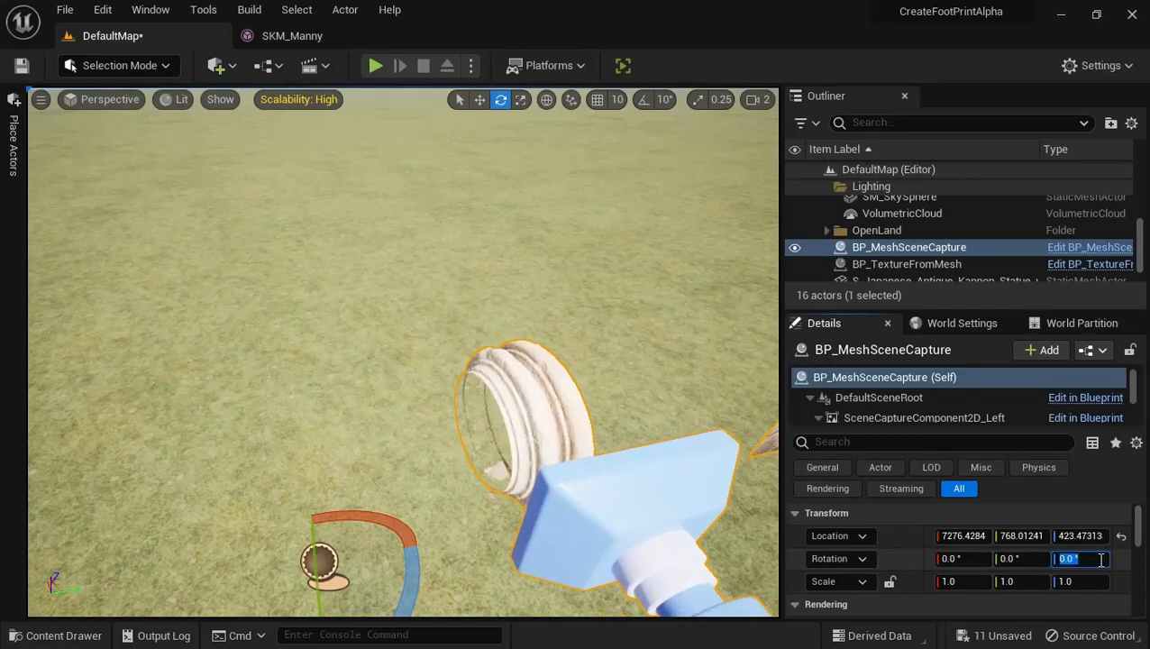
type("0")
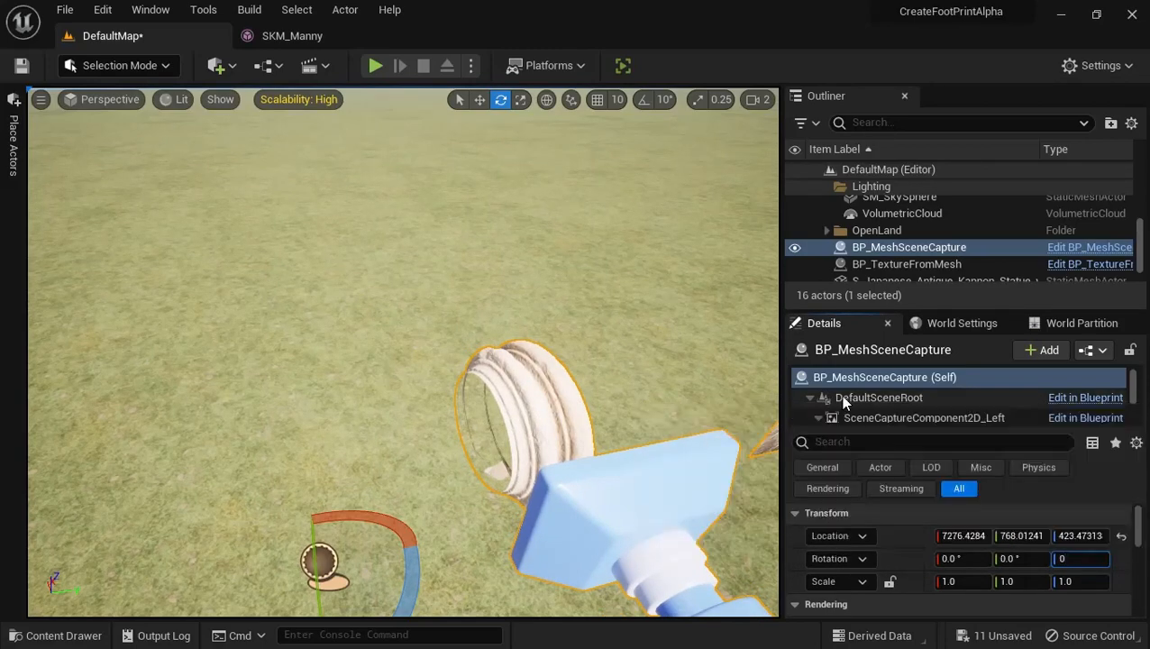
Try Z rotations of 0 and -90 degrees on the StaticMesh_Right component of BP_MeshSceneCapture, and settle on 90 degrees
left_click(872, 398)
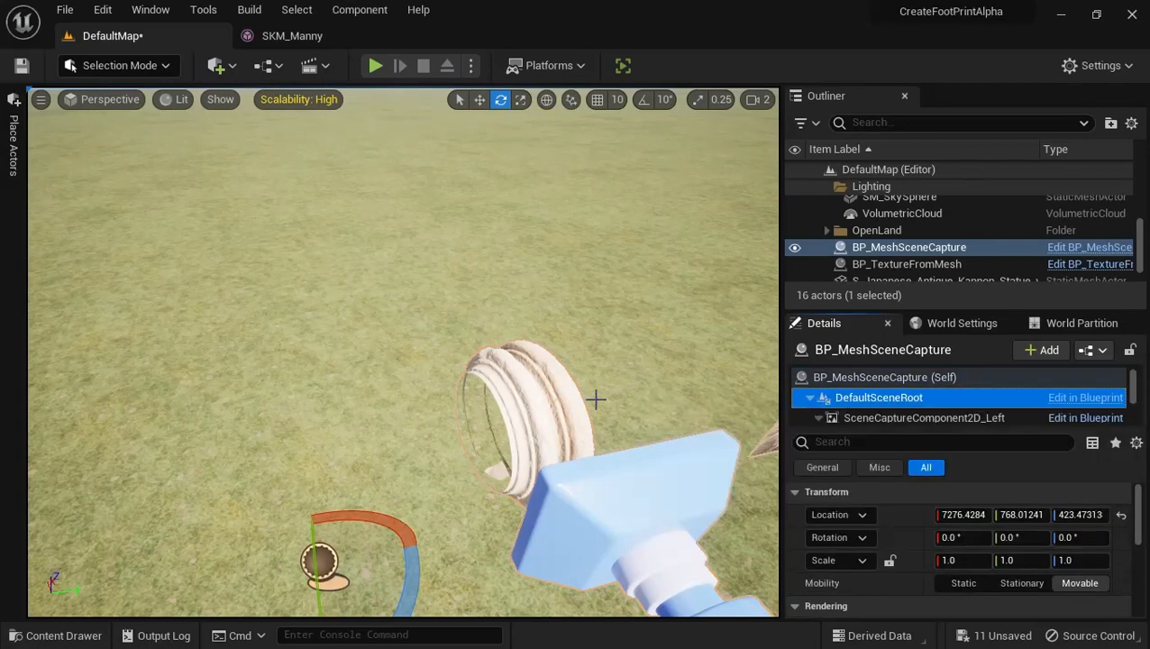
left_click(552, 405)
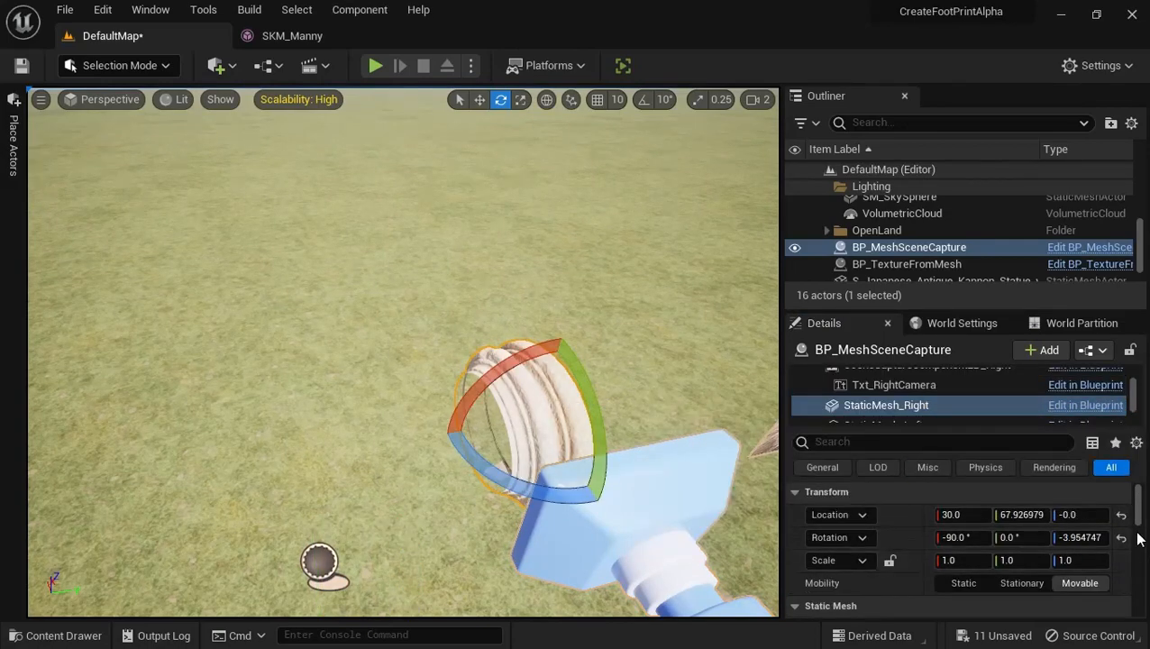
left_click(1080, 538)
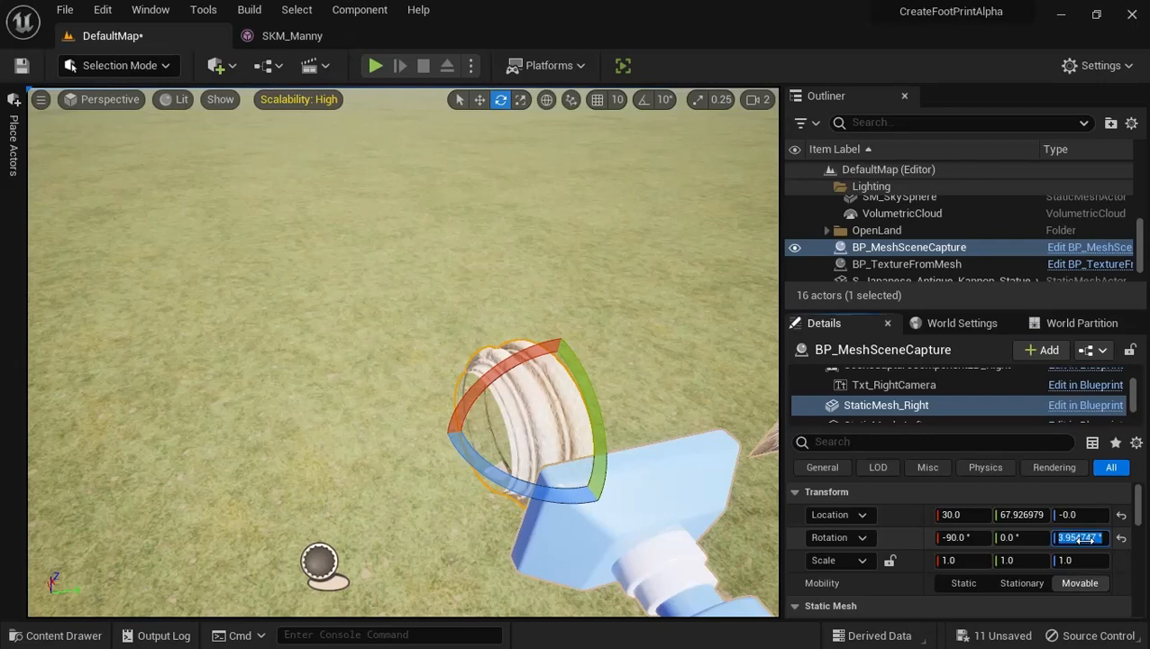
type("0")
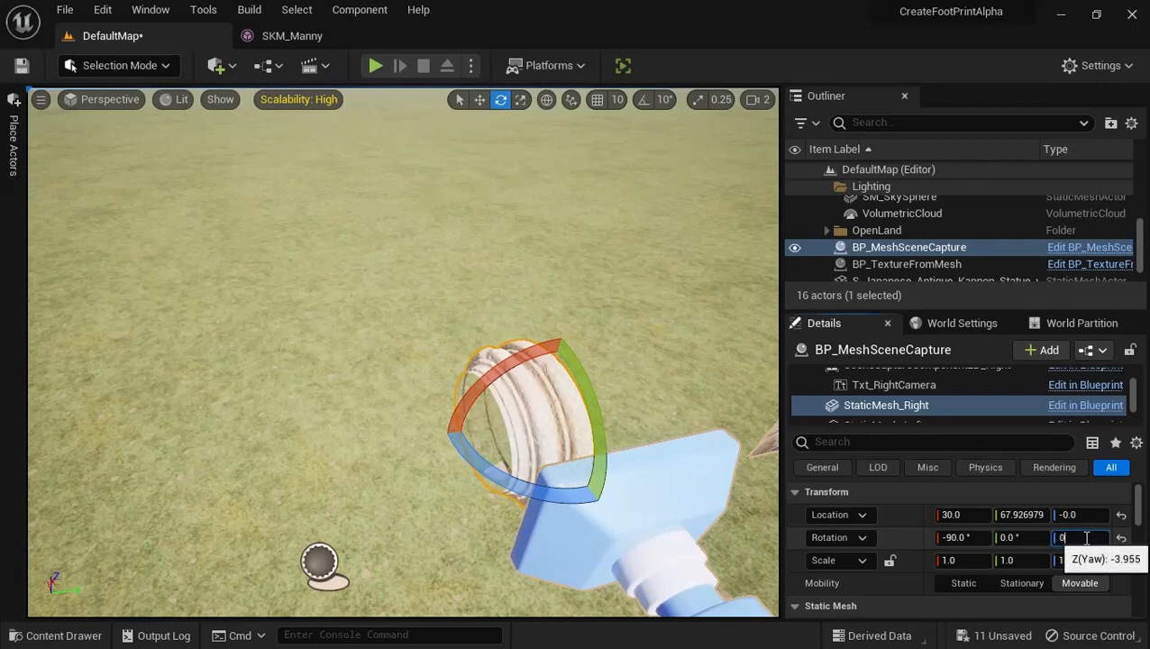
key("Return")
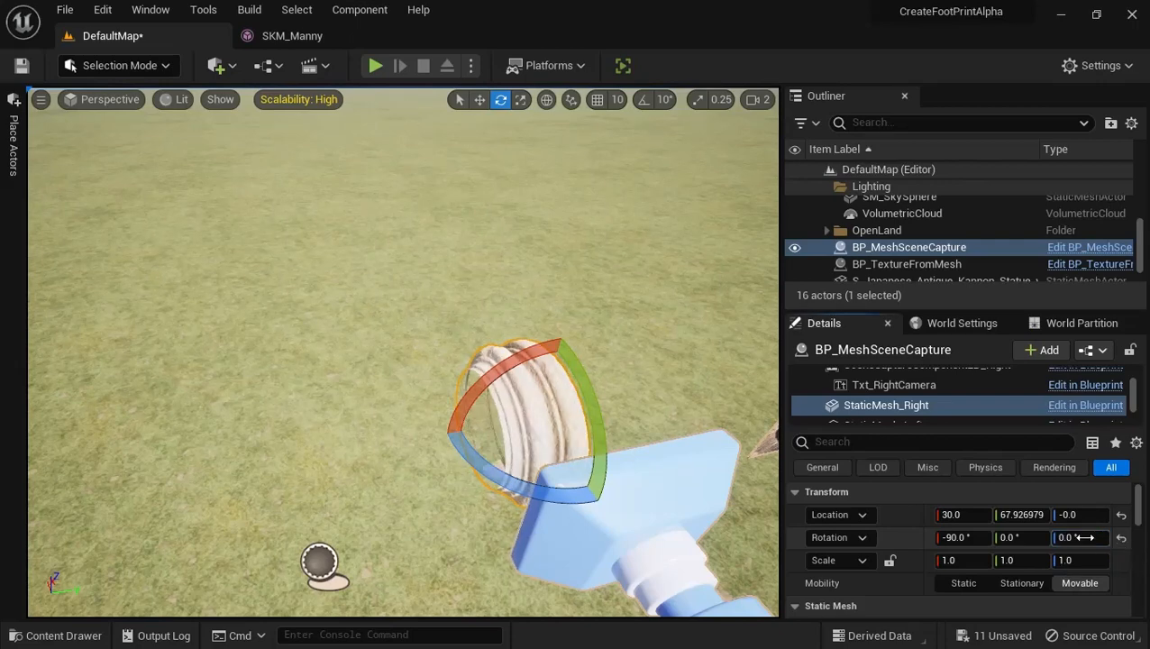
type("-90")
key("Return")
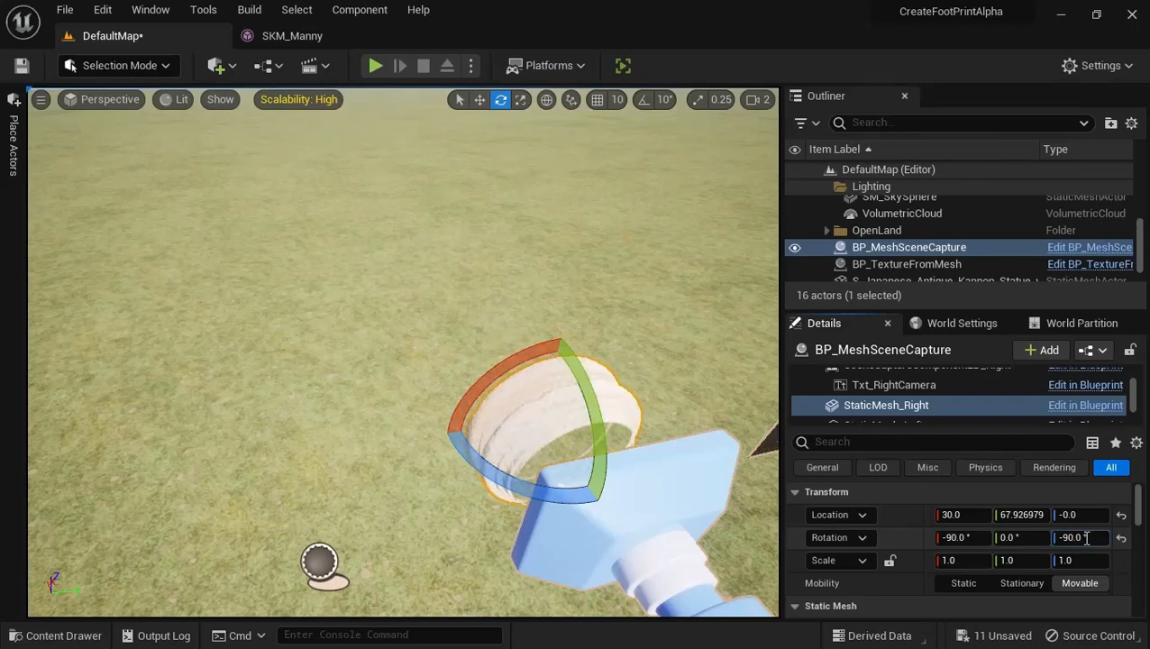
left_click(1081, 537)
type("90")
key("Return")
Examine the left and right cameras with their preview planes, and locate BP_MeshSceneCapture among the level's actors
right_click_drag(742, 379, 529, 364)
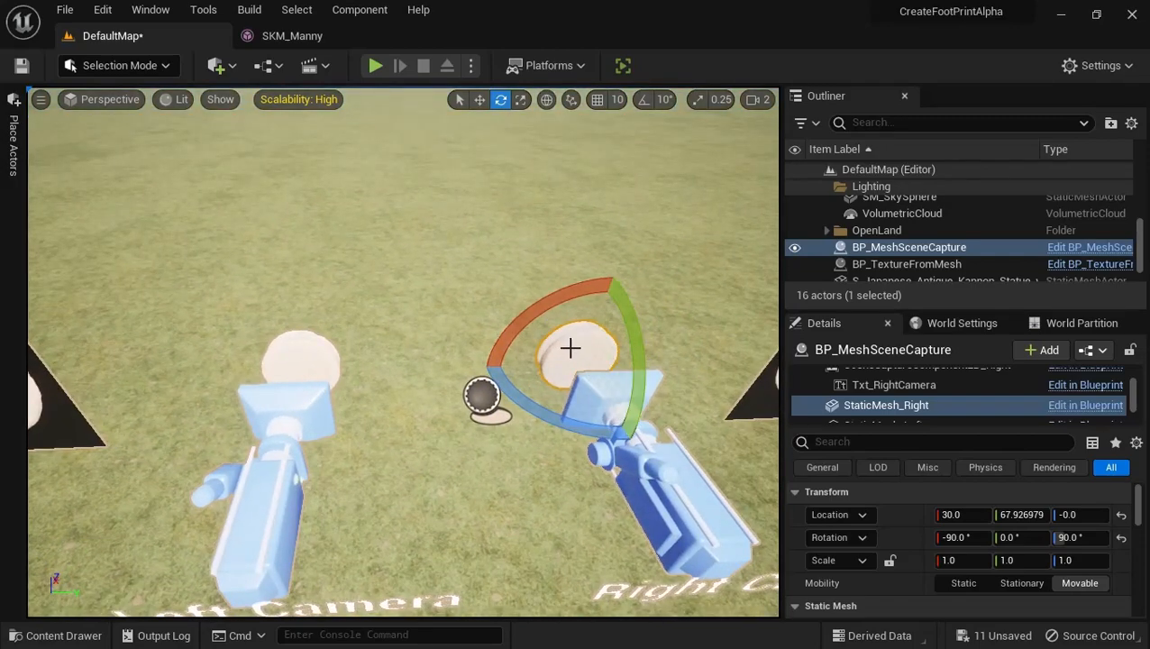
left_click_drag(624, 331, 619, 327)
key("q")
right_click_drag(598, 338, 549, 227)
key("s")
key("a")
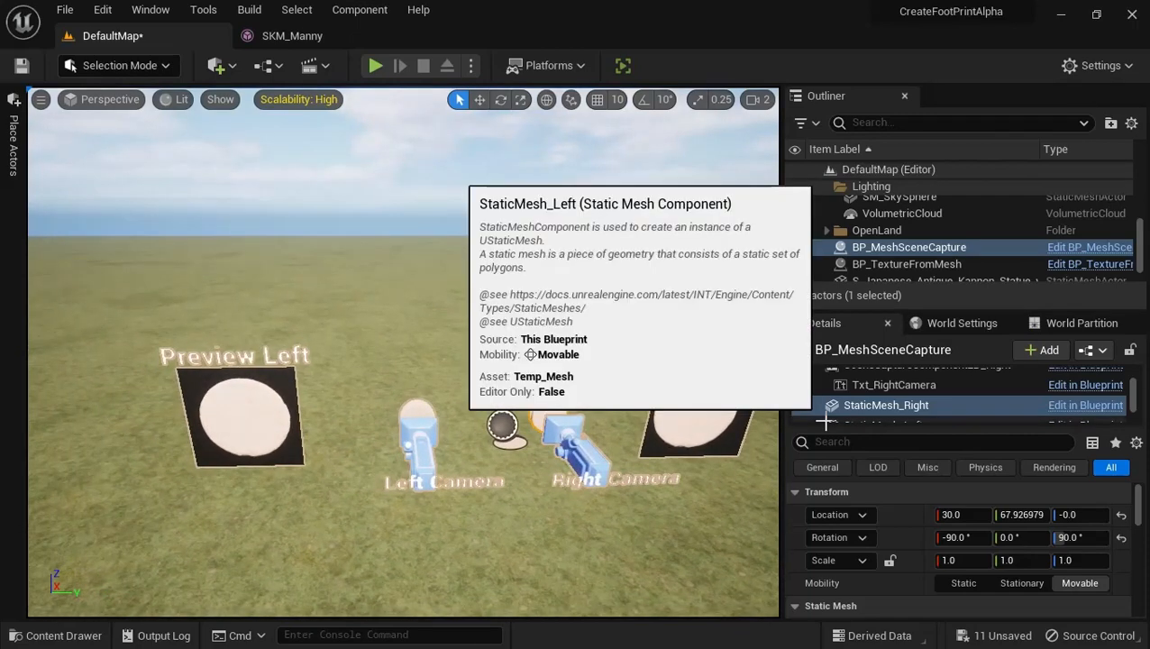
scroll(889, 221, "up", 1)
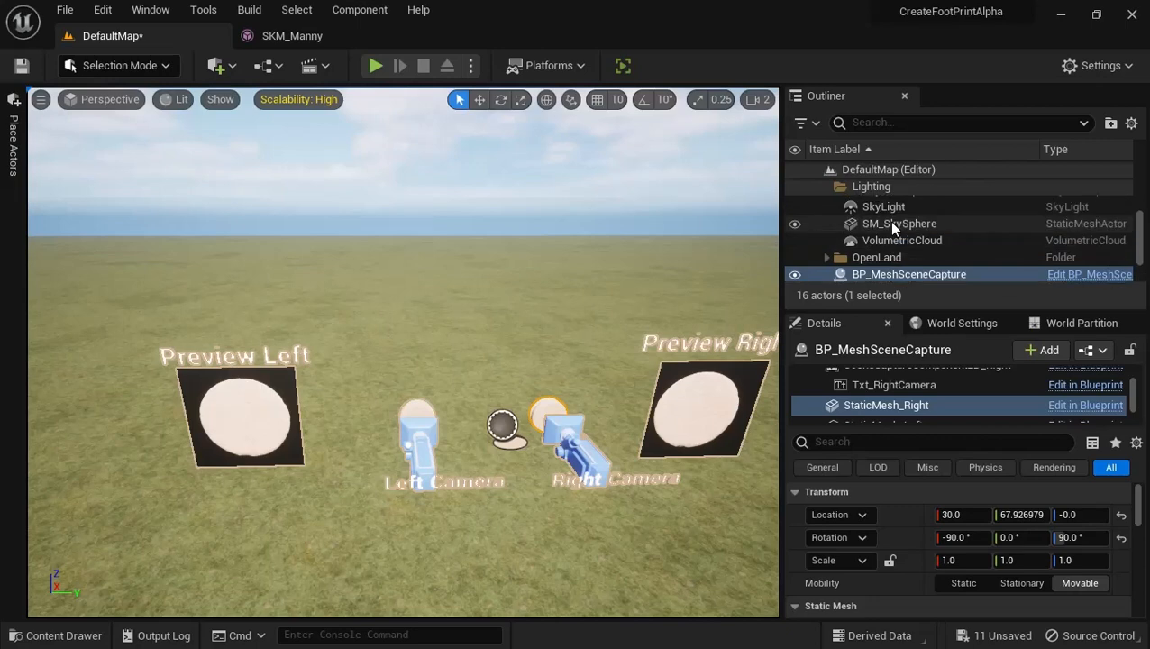
scroll(889, 221, "down", 2)
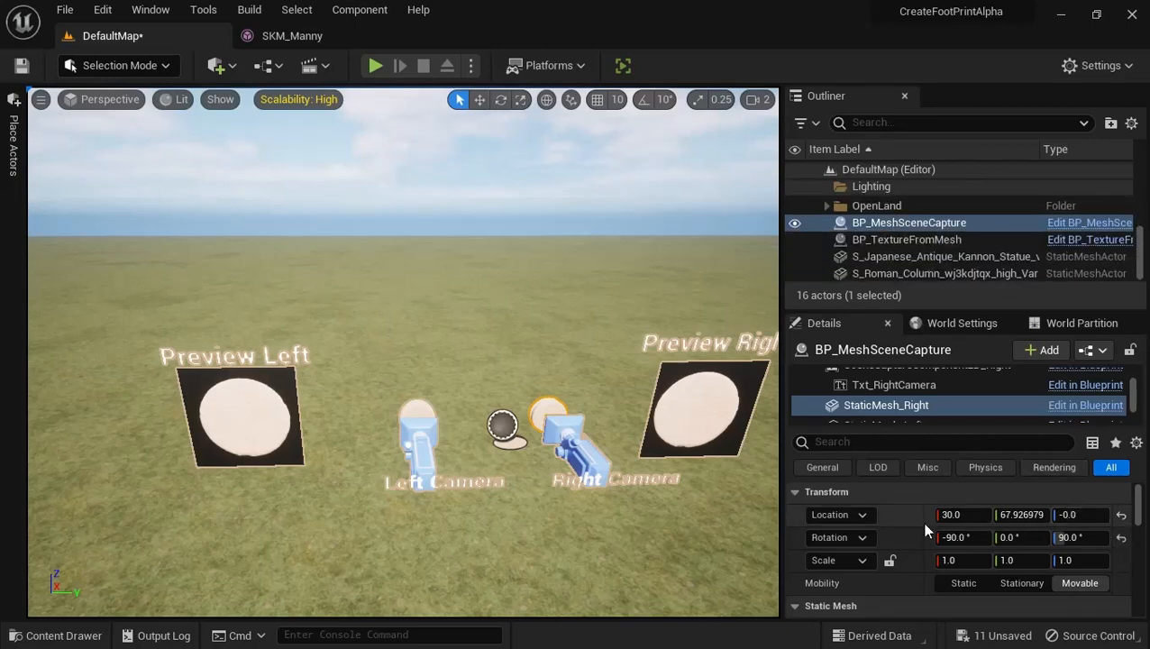
left_click(907, 226)
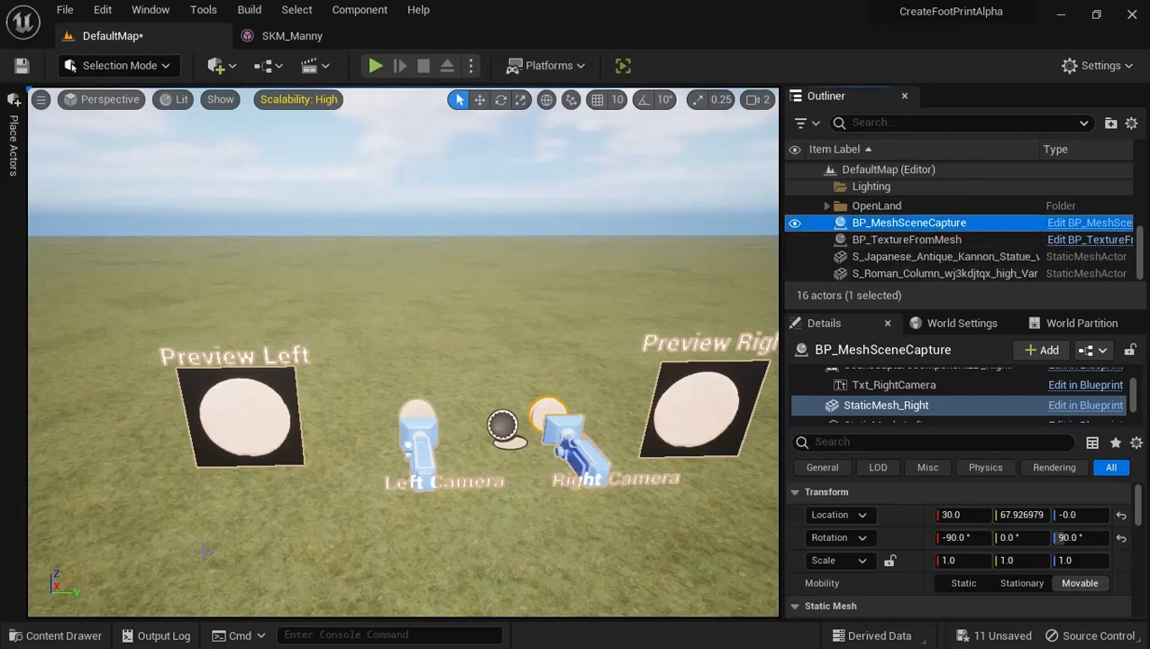
Show the contents of the TextureFromMeshCreator folder, and switch to File Explorer's Content folder of the TextureFromMesh_Test project
left_click(37, 642)
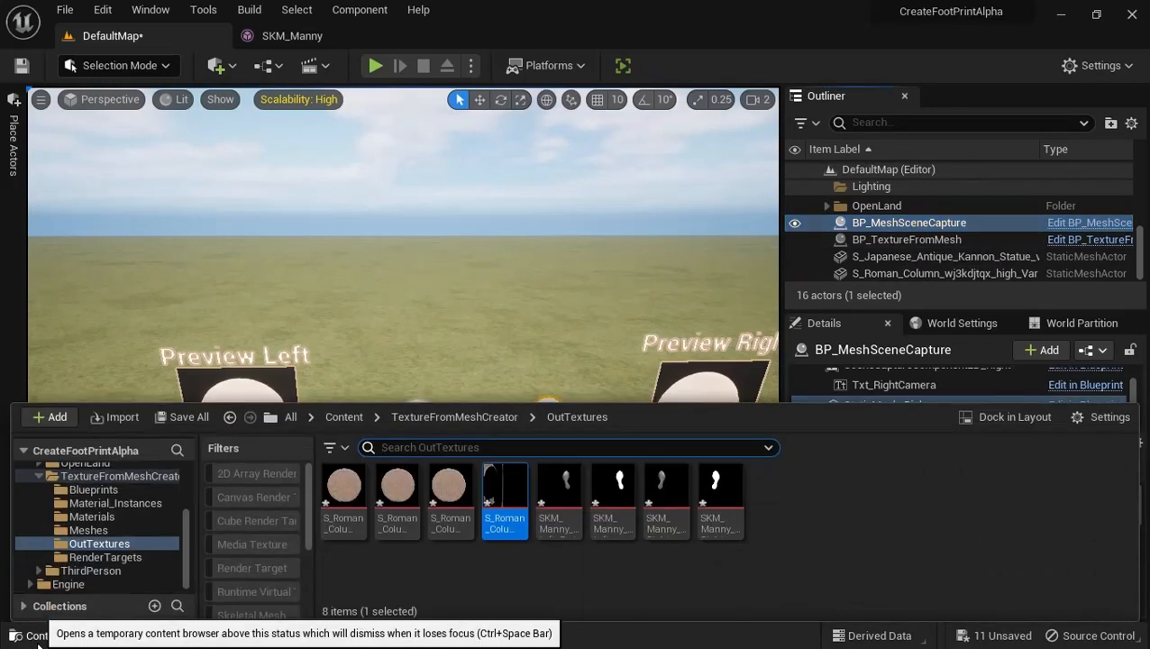
left_click(41, 472)
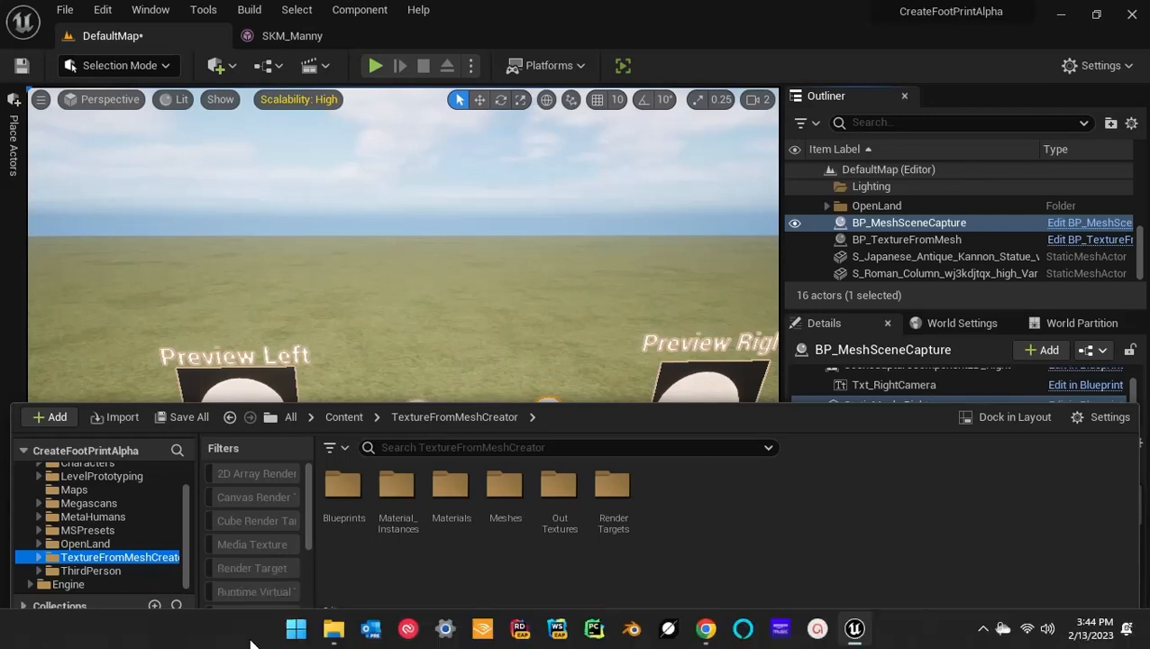
left_click(296, 628)
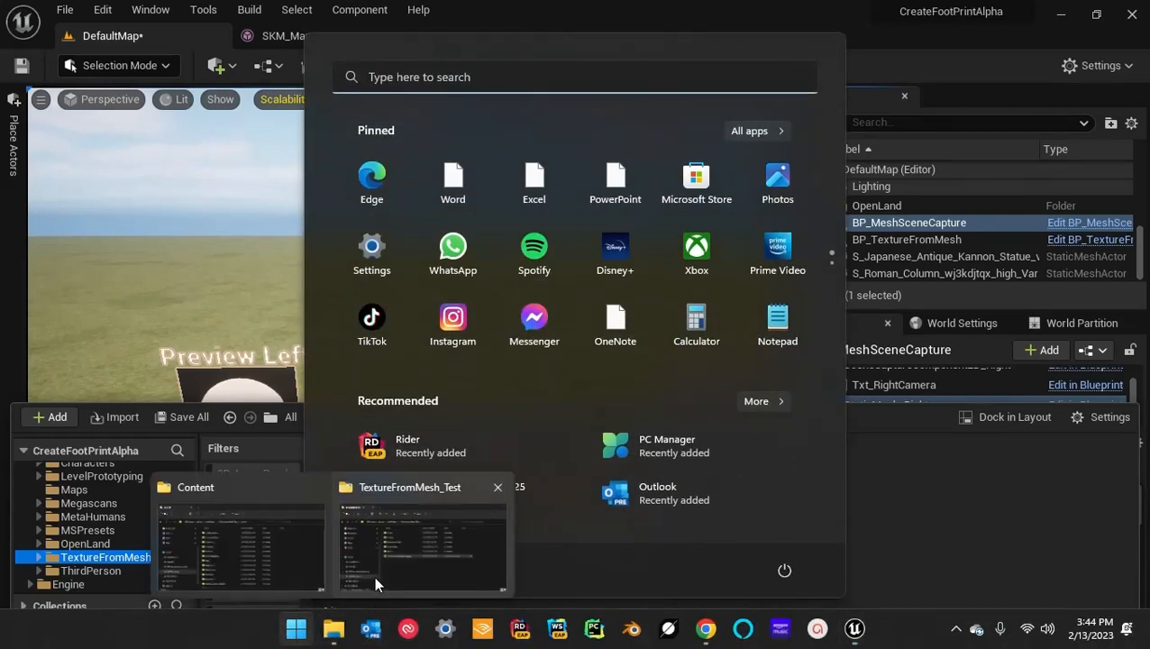
left_click(262, 552)
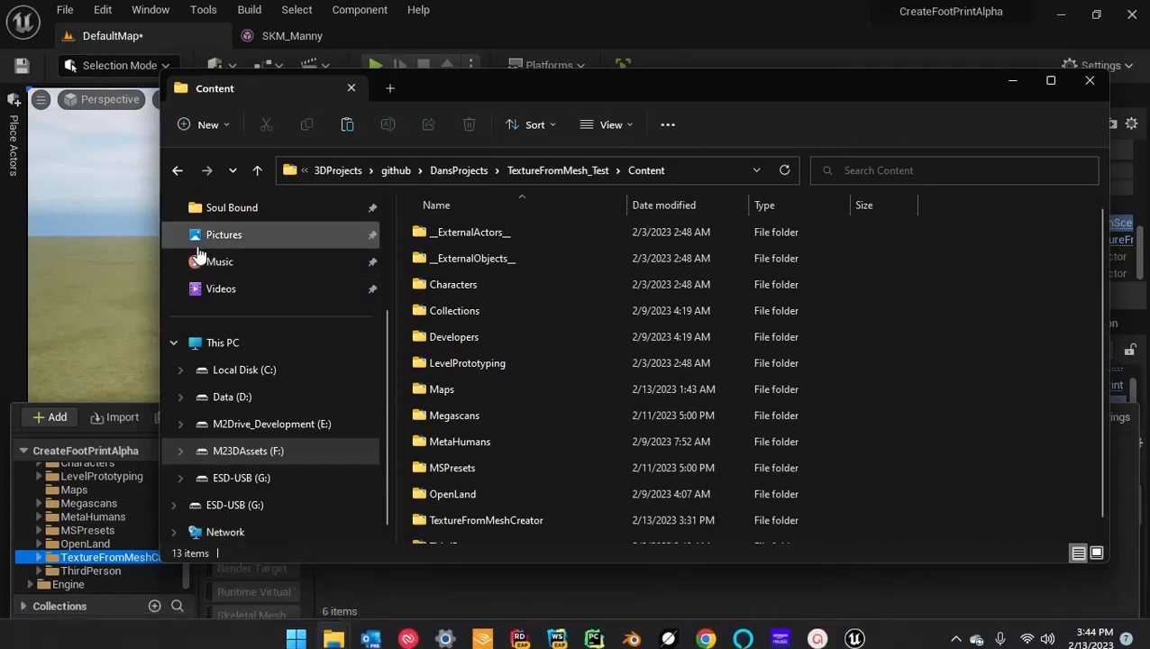
Locate the TextureFromMeshCreator folder inside TextureFromMeshCreator-master in Downloads, select it, and close that File Explorer window
scroll(266, 419, "up", 4)
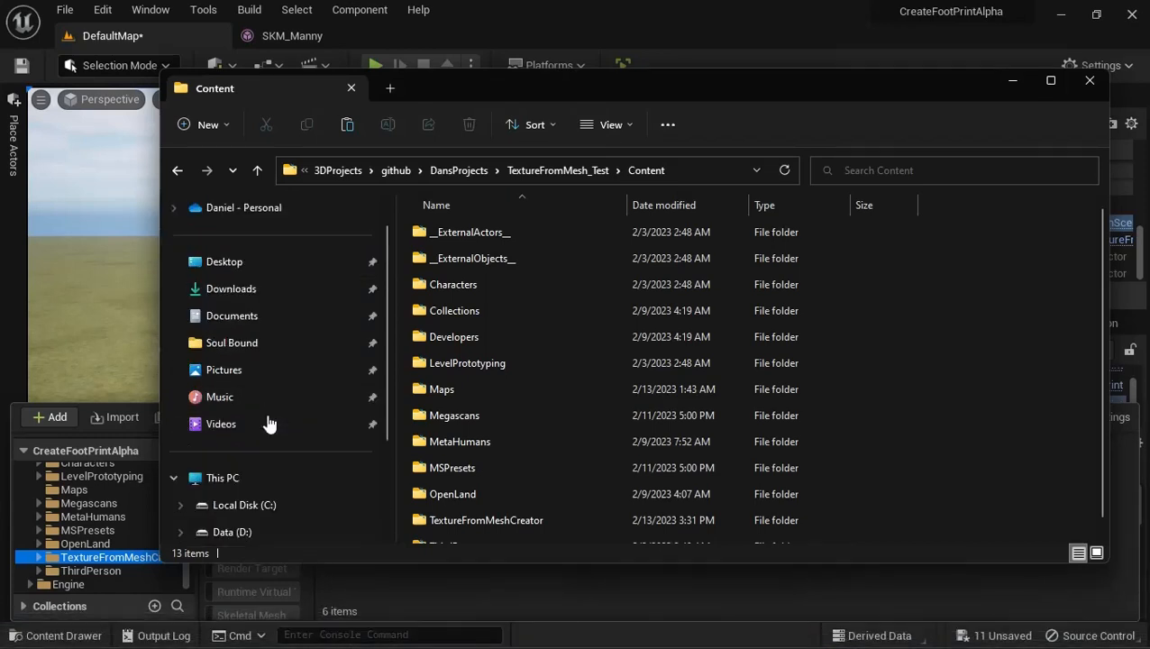
left_click(241, 327)
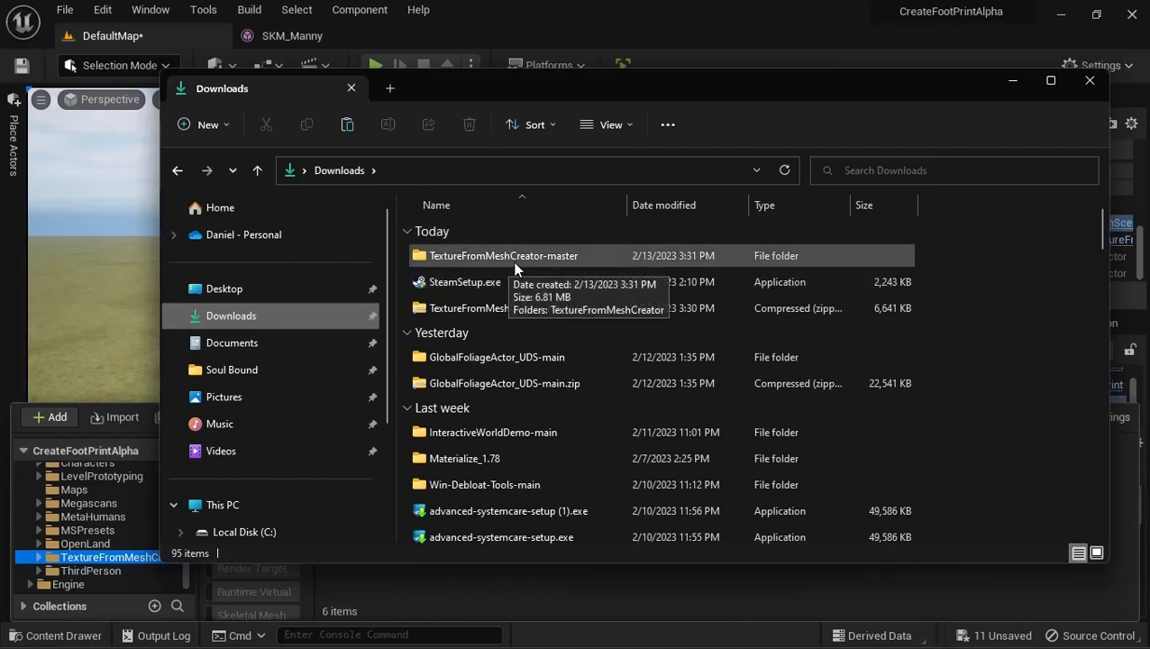
double_click(511, 260)
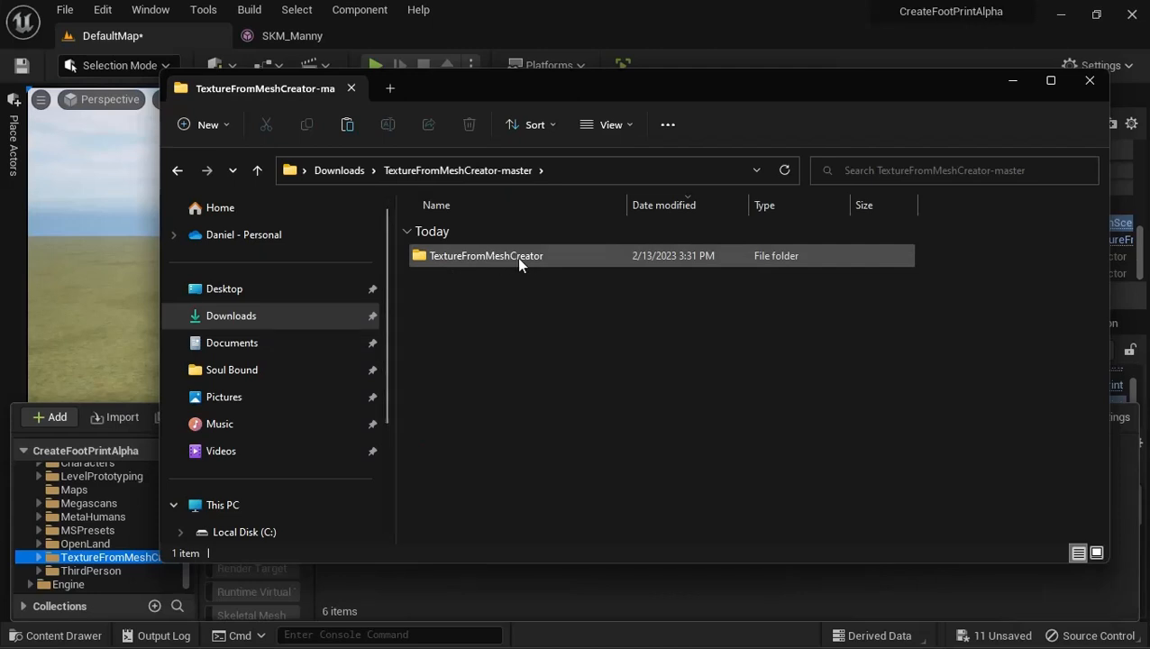
left_click(563, 261)
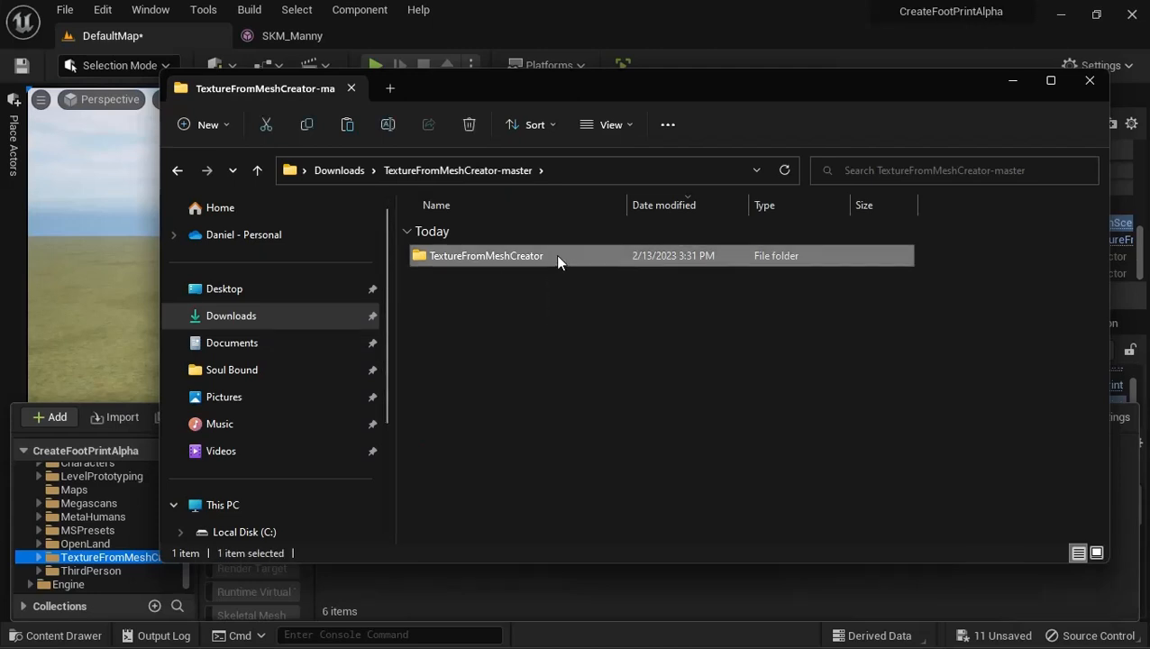
left_click(557, 258)
left_click(451, 307)
left_click(460, 259)
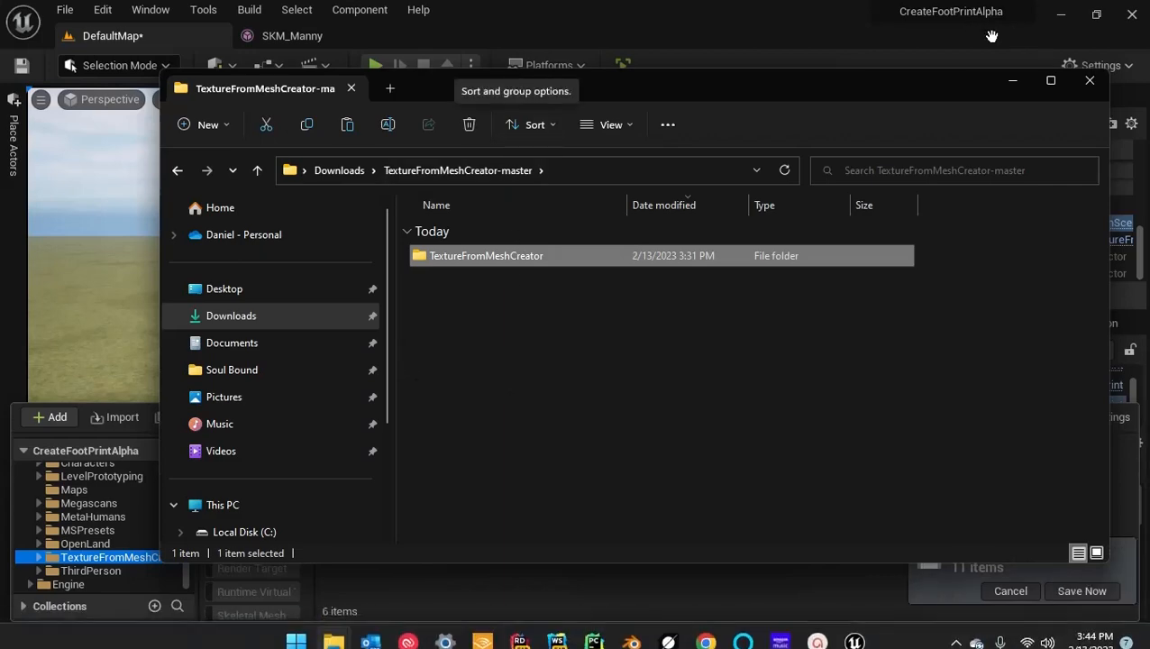
left_click(1088, 83)
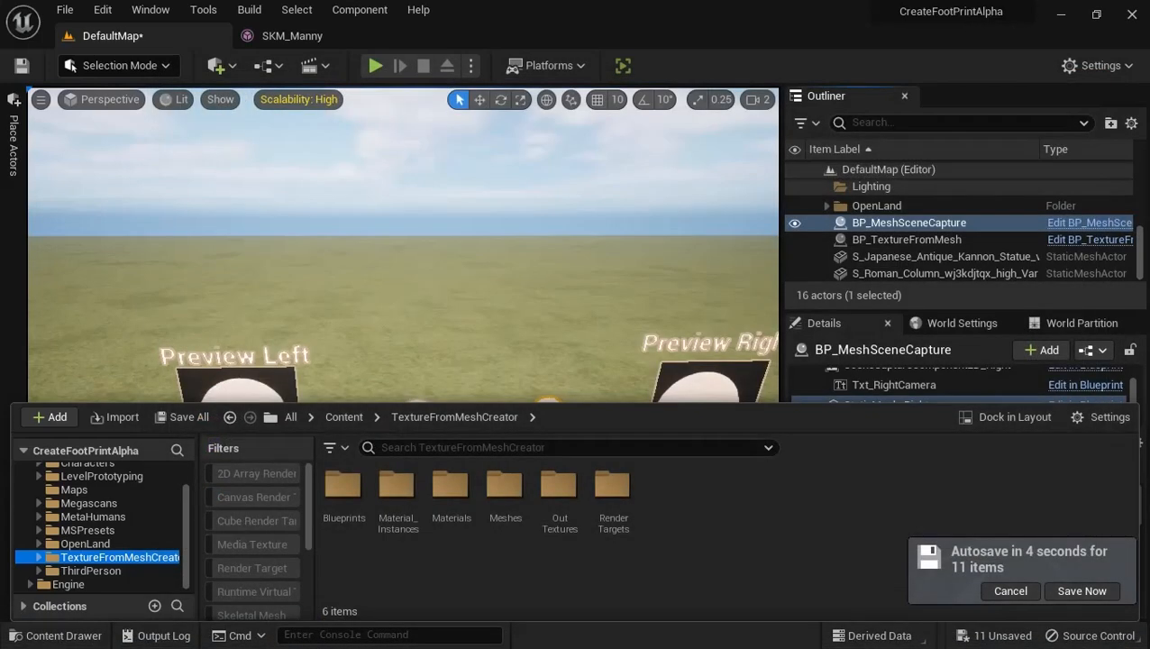
Show the Content folder of the TextureFromMesh_Test project in File Explorer, and return to the Unreal Editor
key("super")
left_click(334, 628)
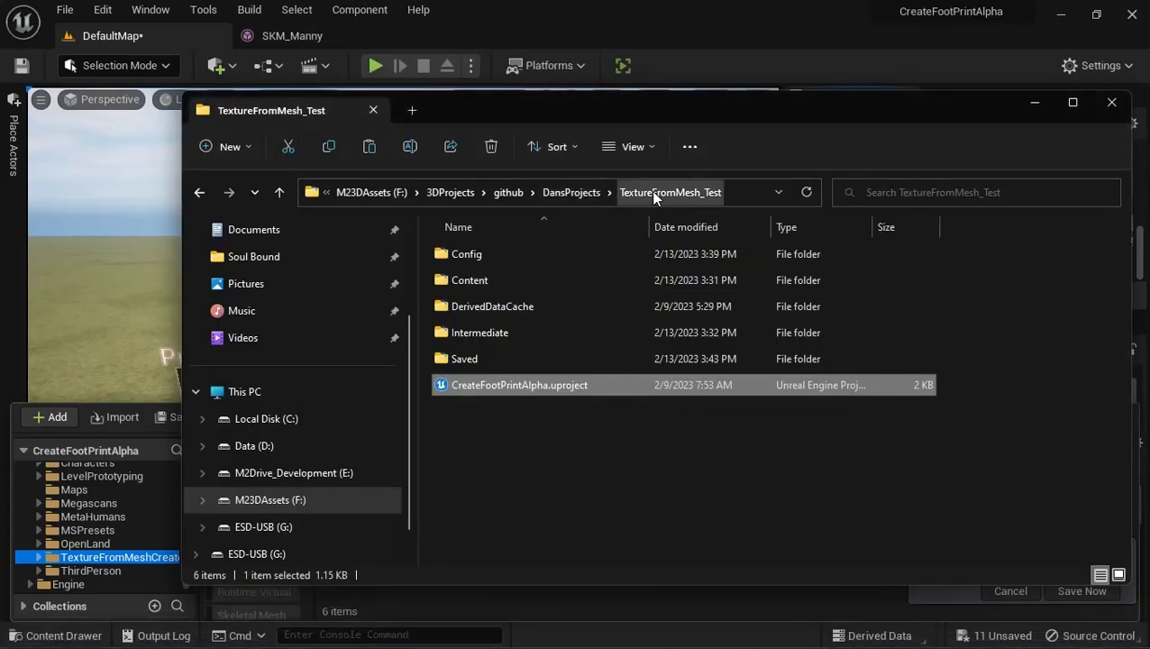
double_click(438, 283)
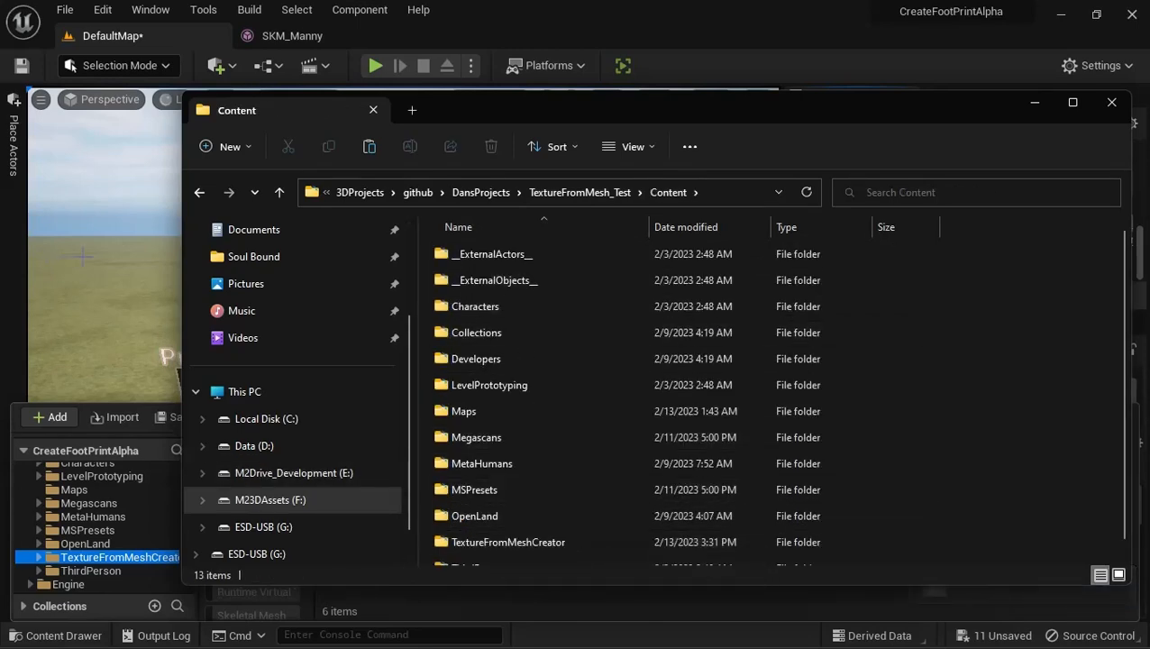
left_click(121, 198)
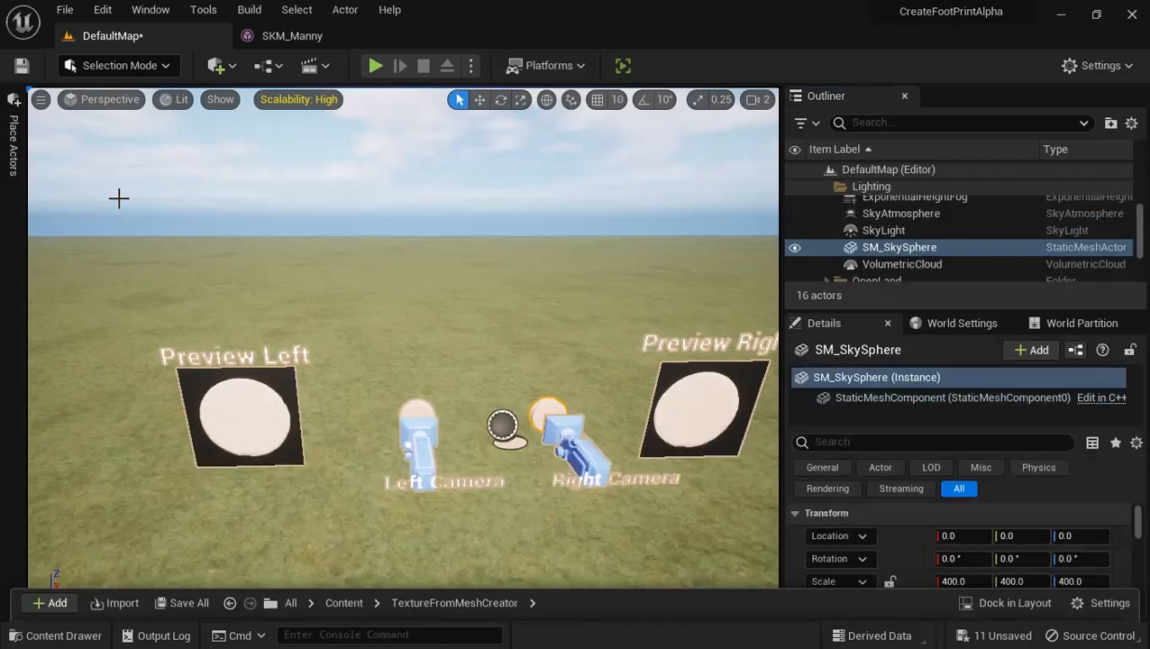
Browse to the Blueprints folder of TextureFromMeshCreator in the project content
left_click(27, 633)
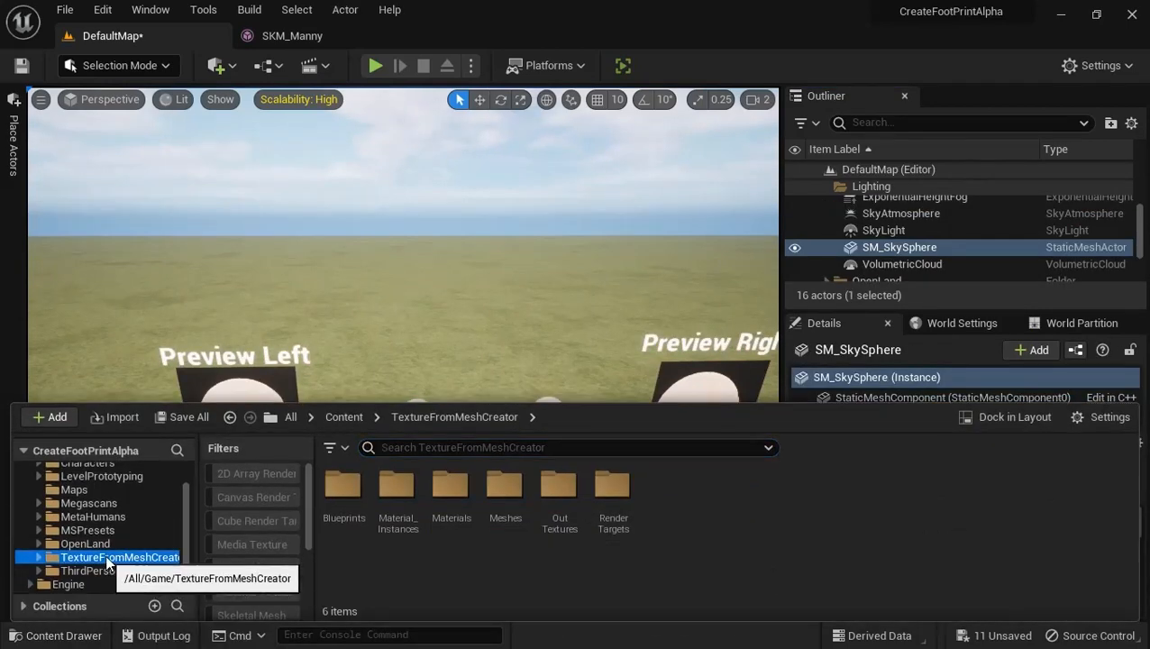
double_click(342, 491)
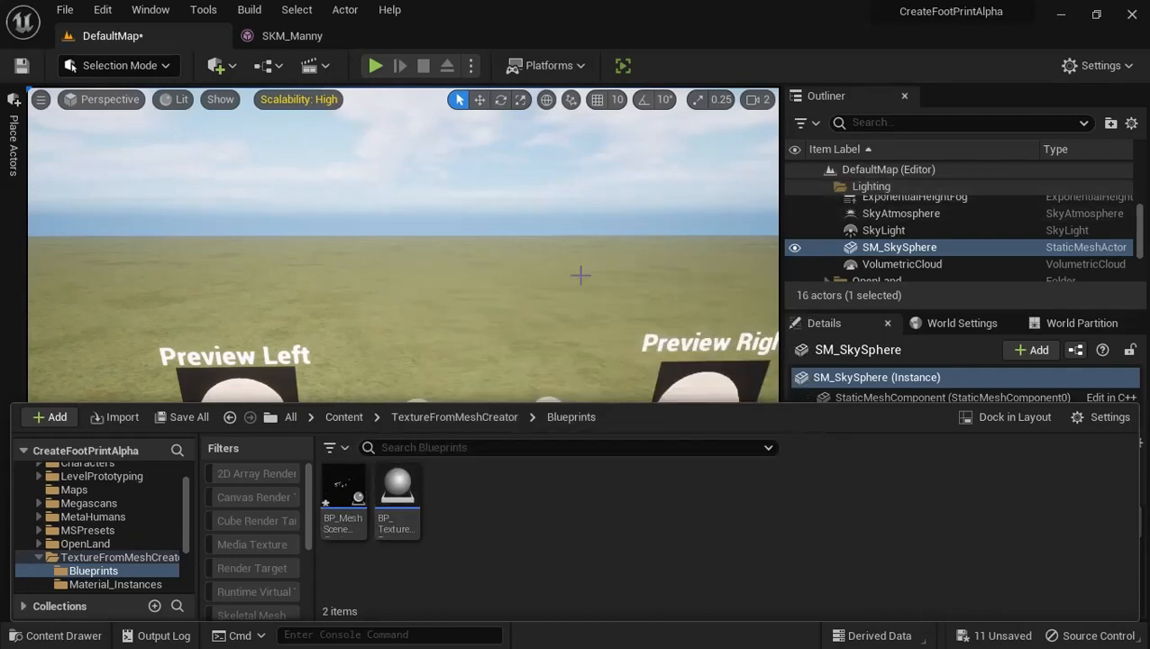
right_click(454, 252)
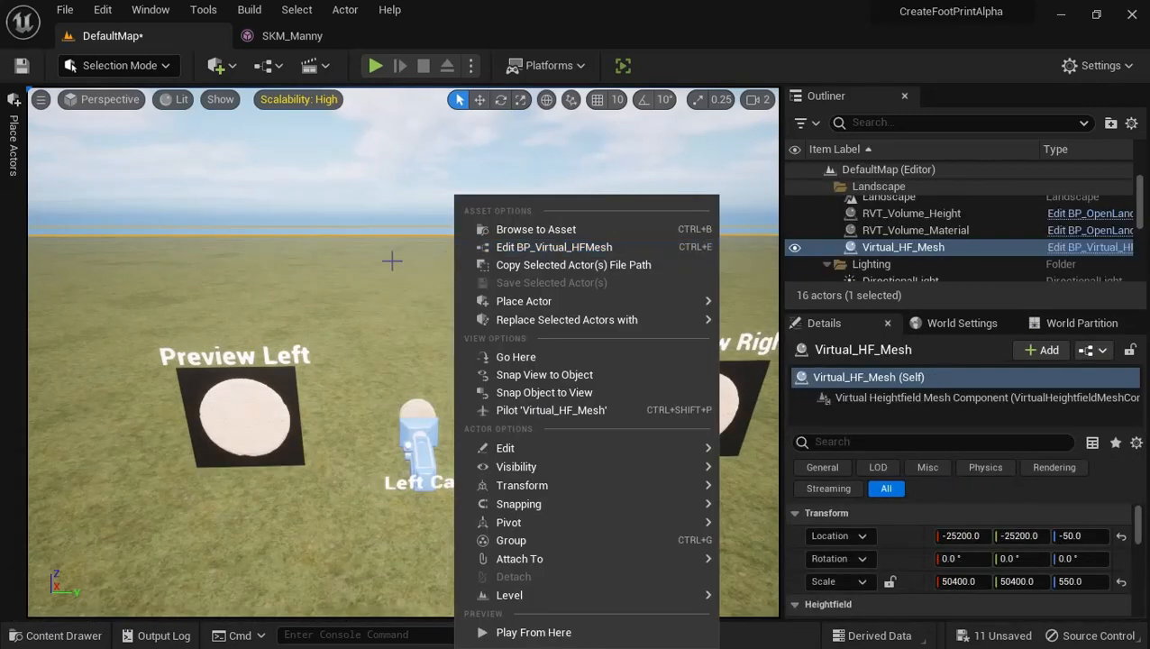
left_click(18, 635)
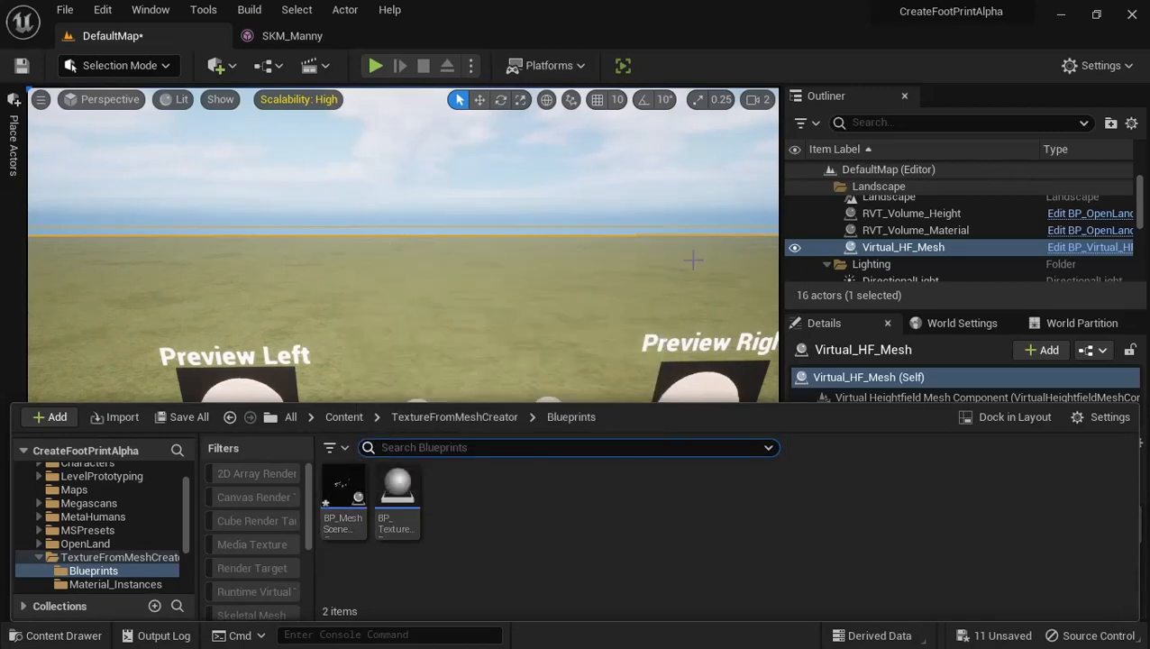
Collapse the Landscape and Lighting folders in DefaultMap's actor list so the two tool blueprint actors can be seen
scroll(872, 229, "down", 3)
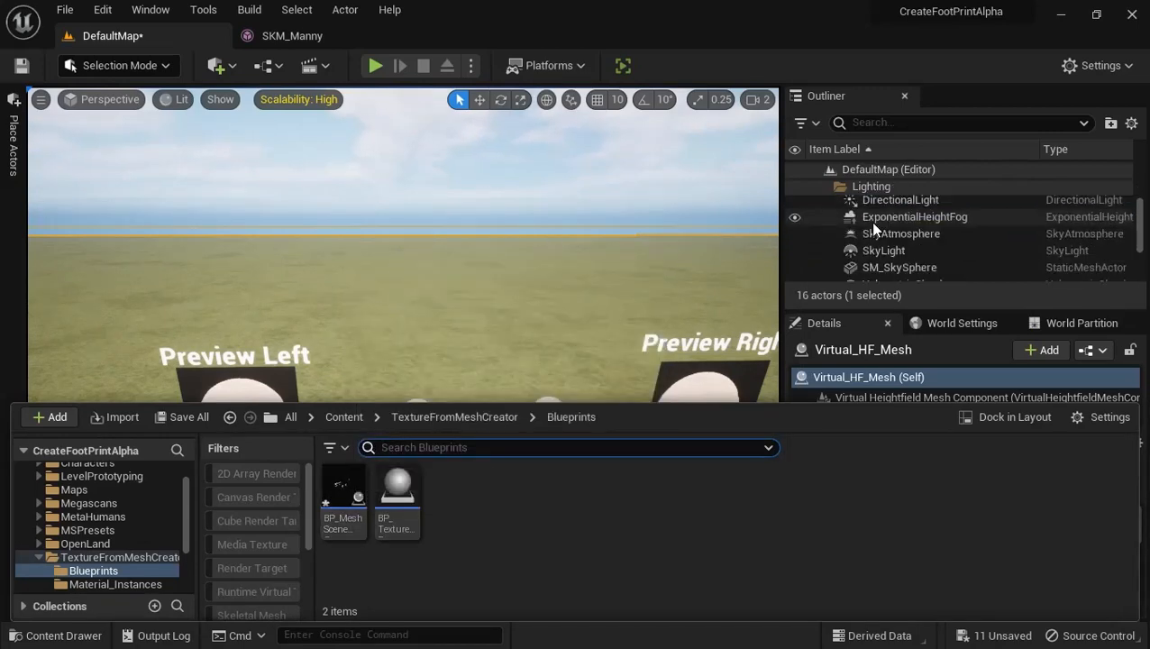
right_click_drag(490, 214, 616, 191)
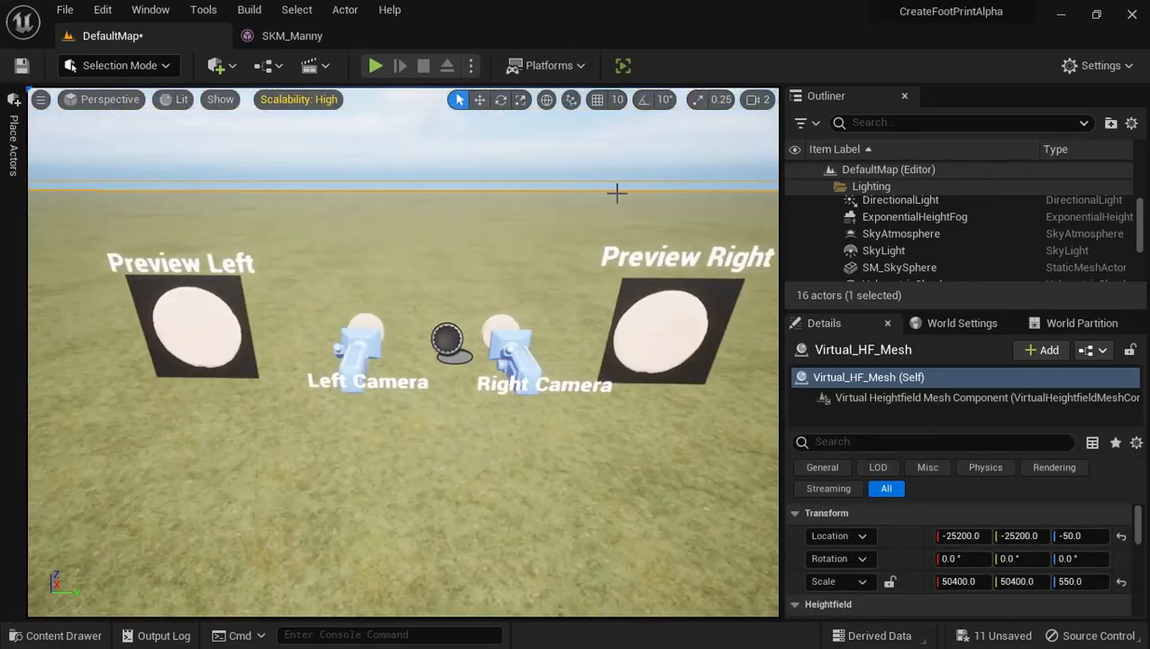
scroll(857, 250, "up", 5)
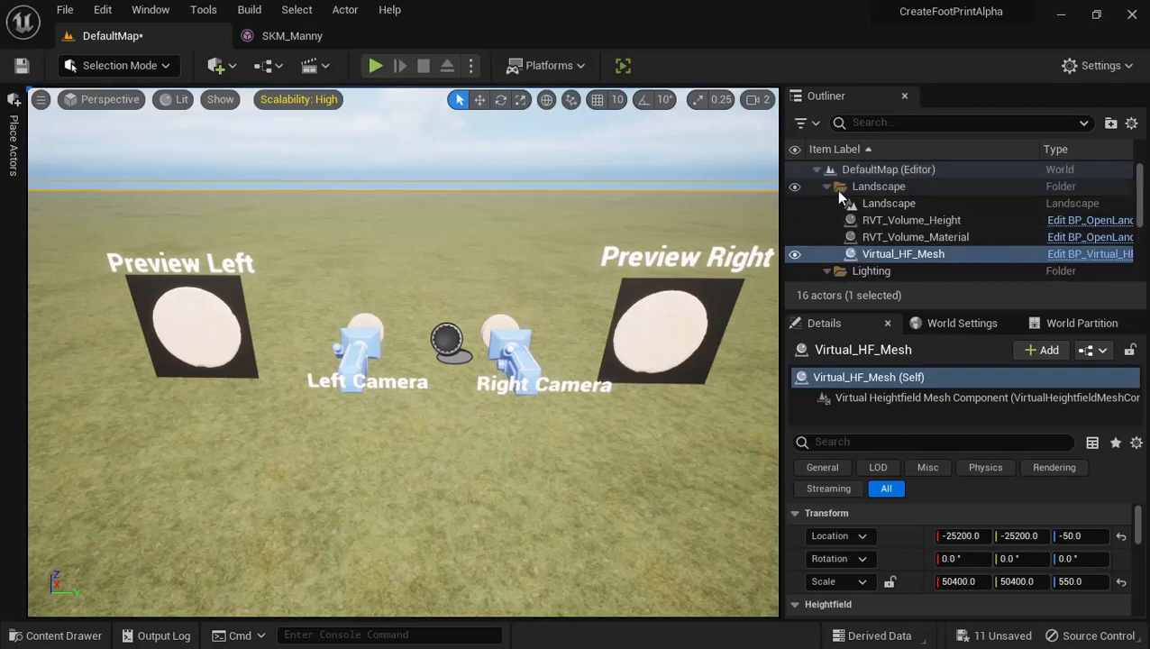
left_click(826, 186)
left_click(827, 204)
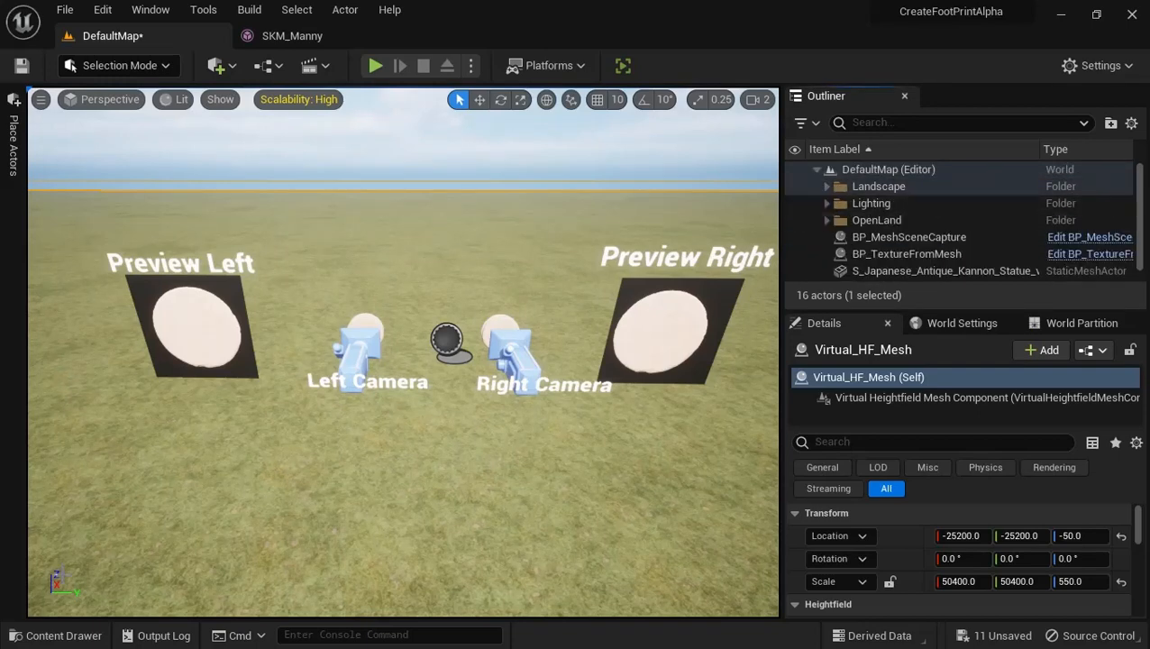
Open the BP_TextureFromMesh blueprint from the Blueprints folder, look at its Create Texture function, and close it
left_click(63, 636)
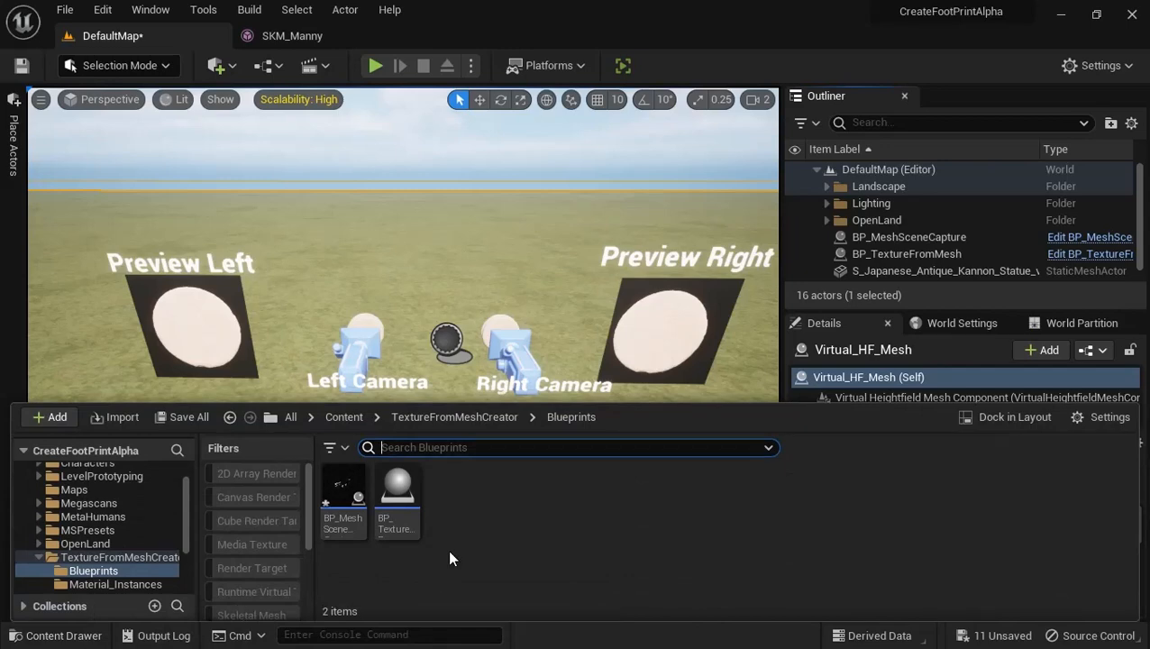
double_click(405, 505)
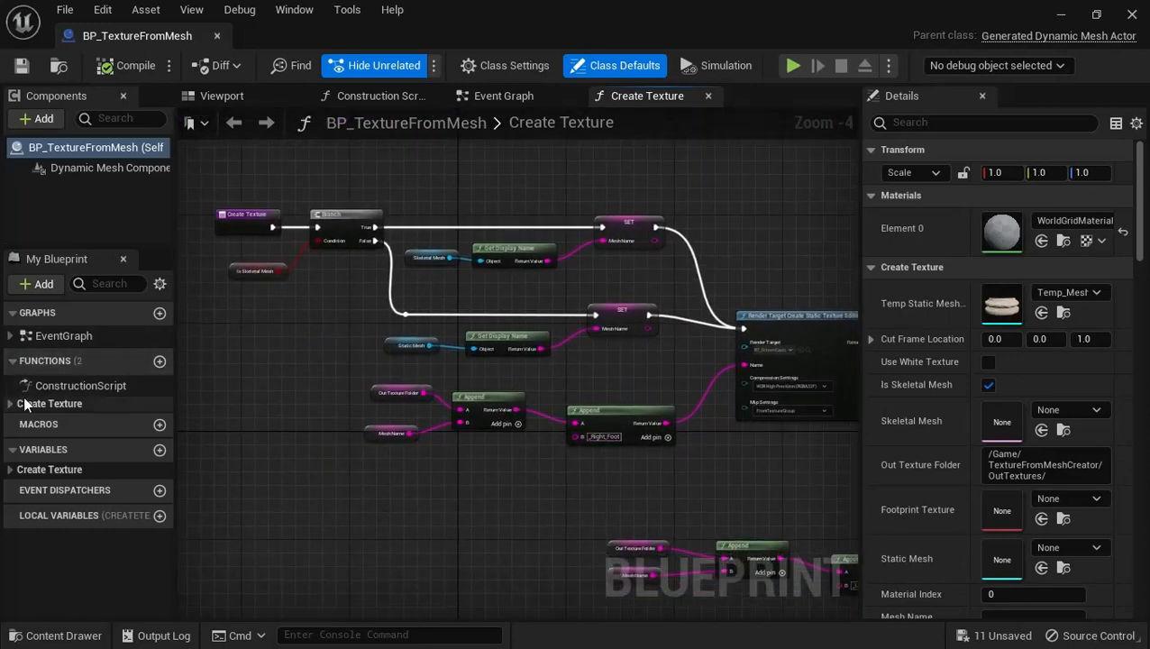
left_click(217, 35)
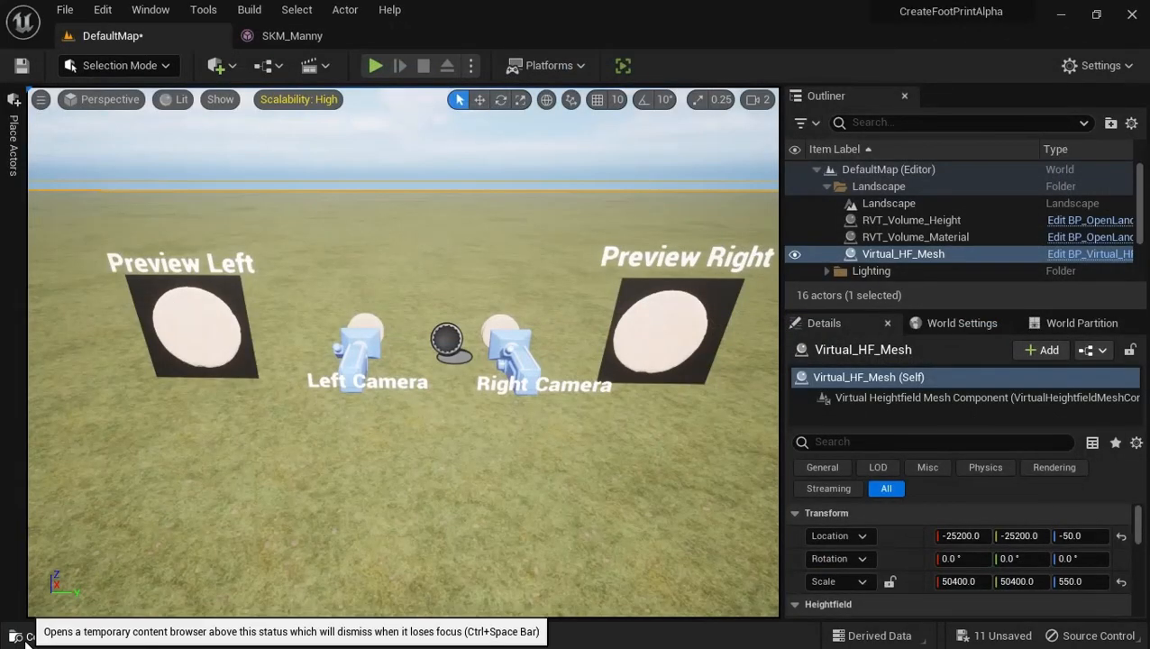
Open the BP_MeshSceneCapture blueprint and view the complete node layout of its construction script
left_click(18, 635)
left_click(352, 489)
double_click(352, 489)
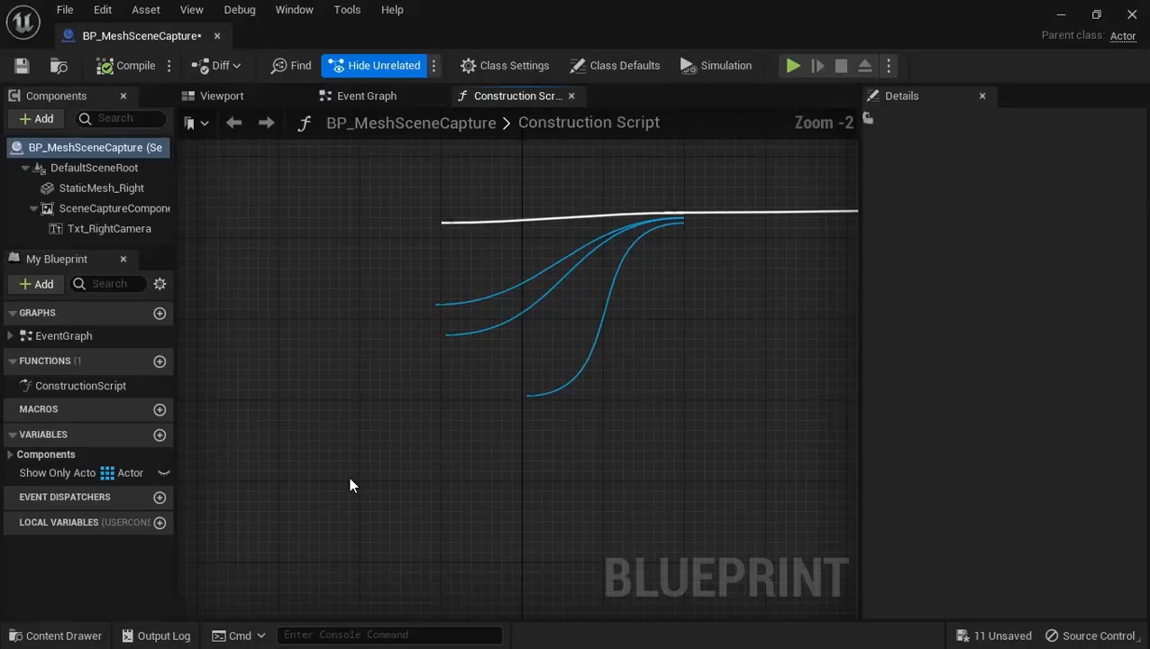
scroll(336, 331, "down", 2)
scroll(335, 330, "down", 2)
right_click_drag(330, 324, 378, 318)
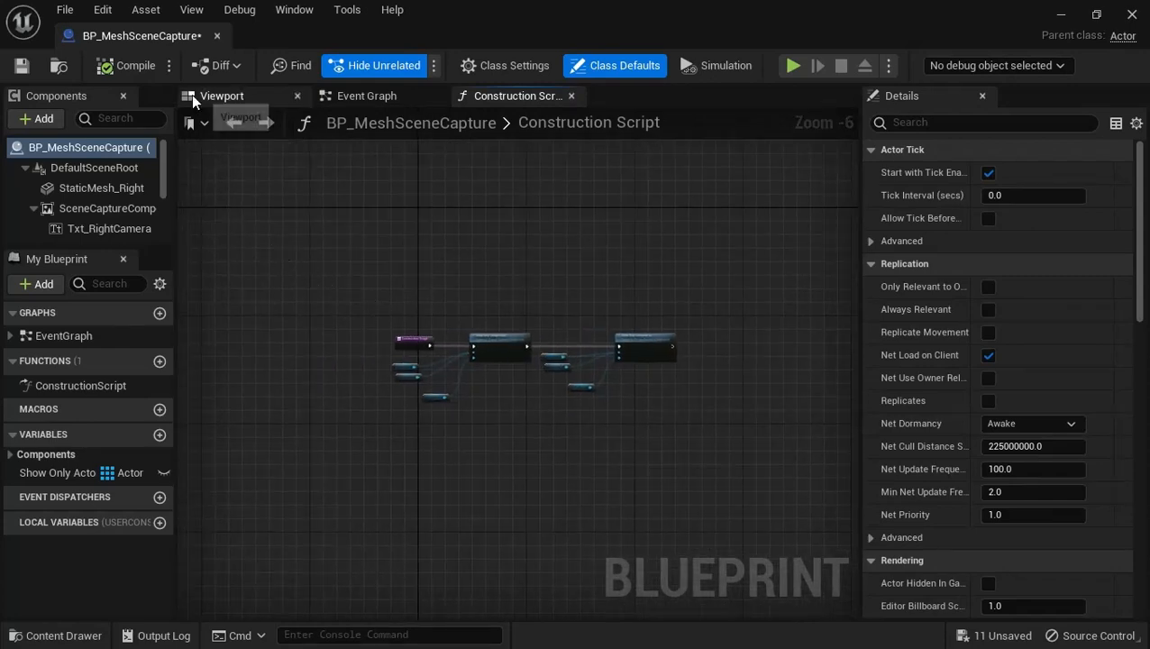
Inspect StaticMesh_Right and the right scene capture component's Texture Target in the 3D view of BP_MeshSceneCapture
left_click(223, 96)
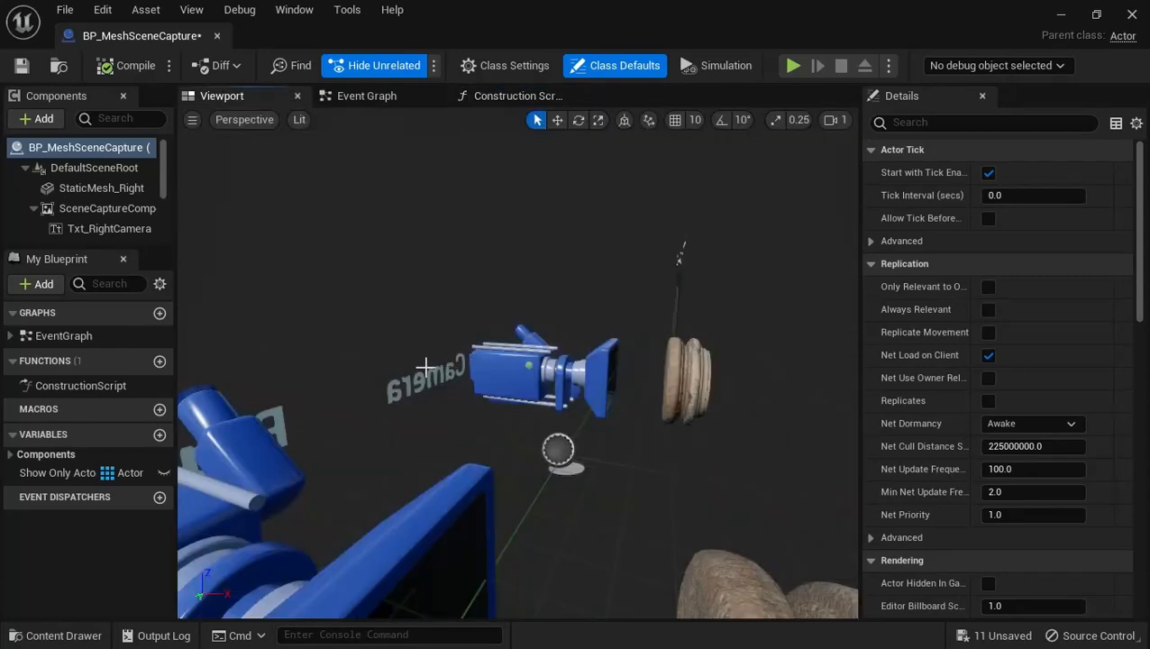
right_click_drag(425, 367, 403, 333)
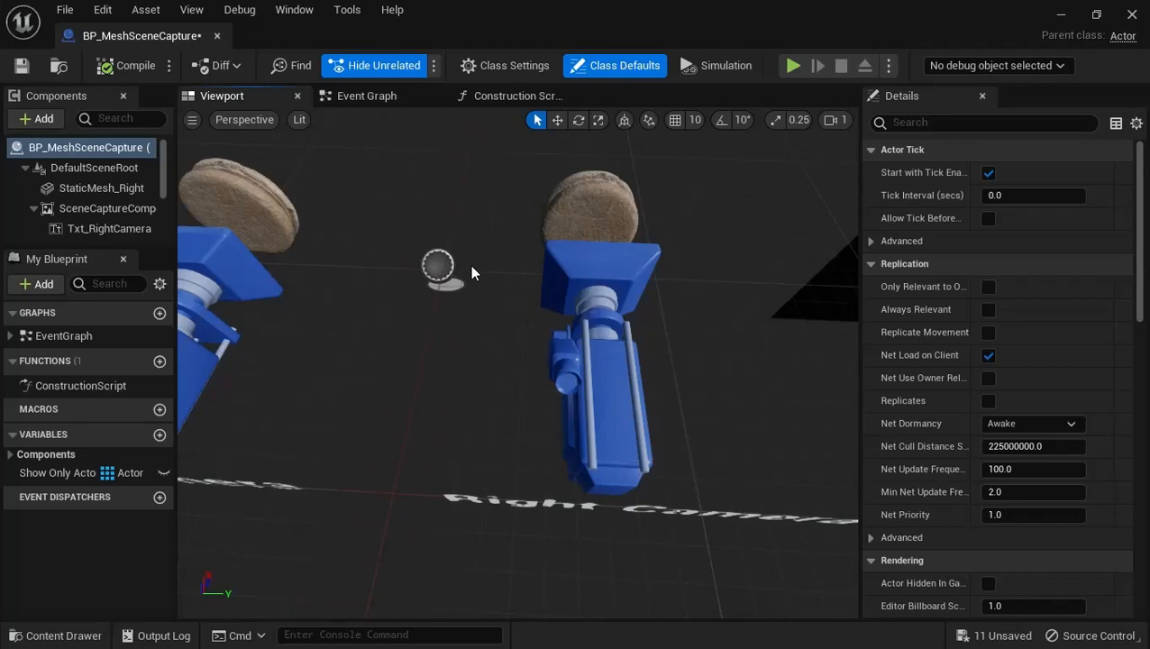
left_click(587, 202)
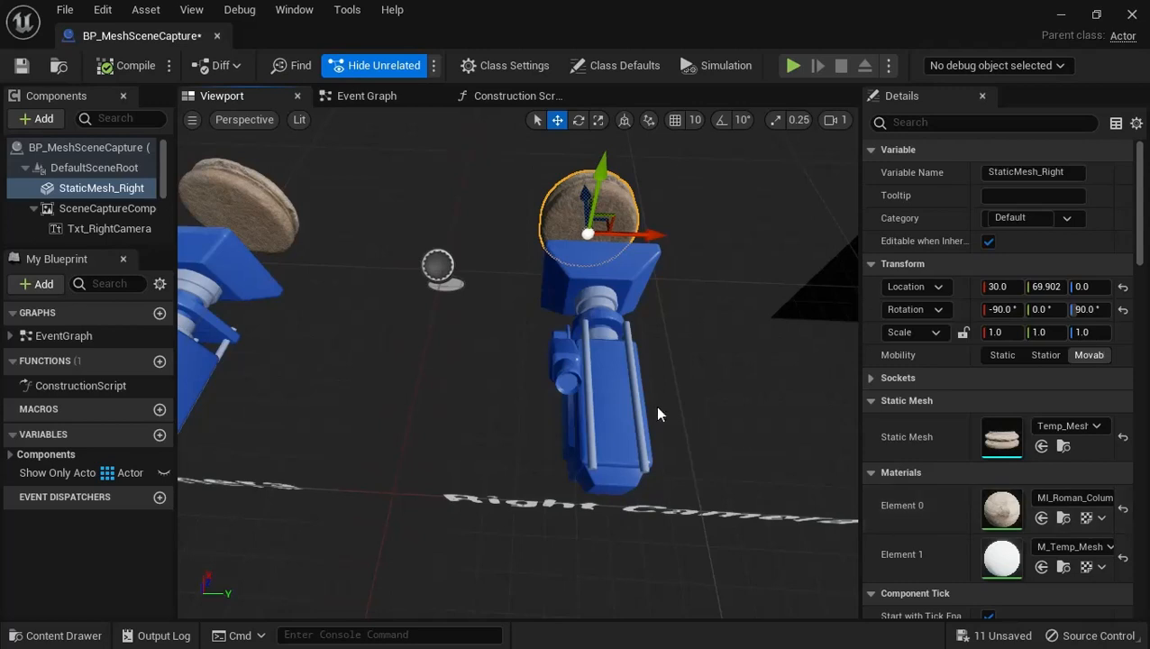
left_click(106, 208)
scroll(1070, 396, "down", 10)
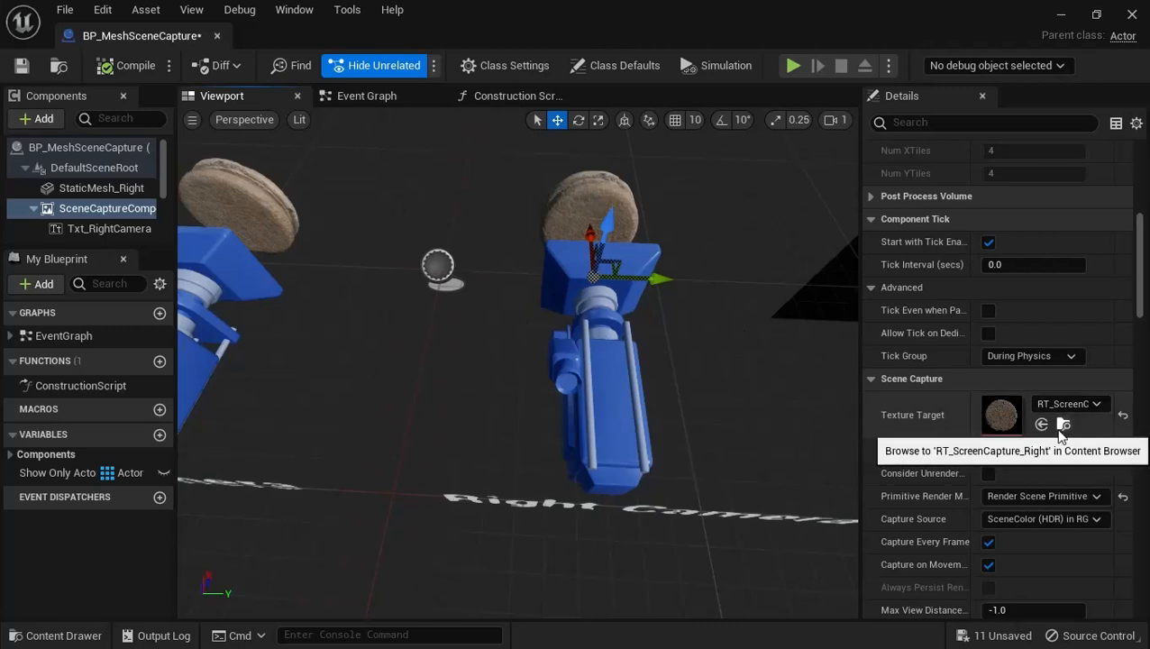
right_click_drag(700, 332, 699, 168)
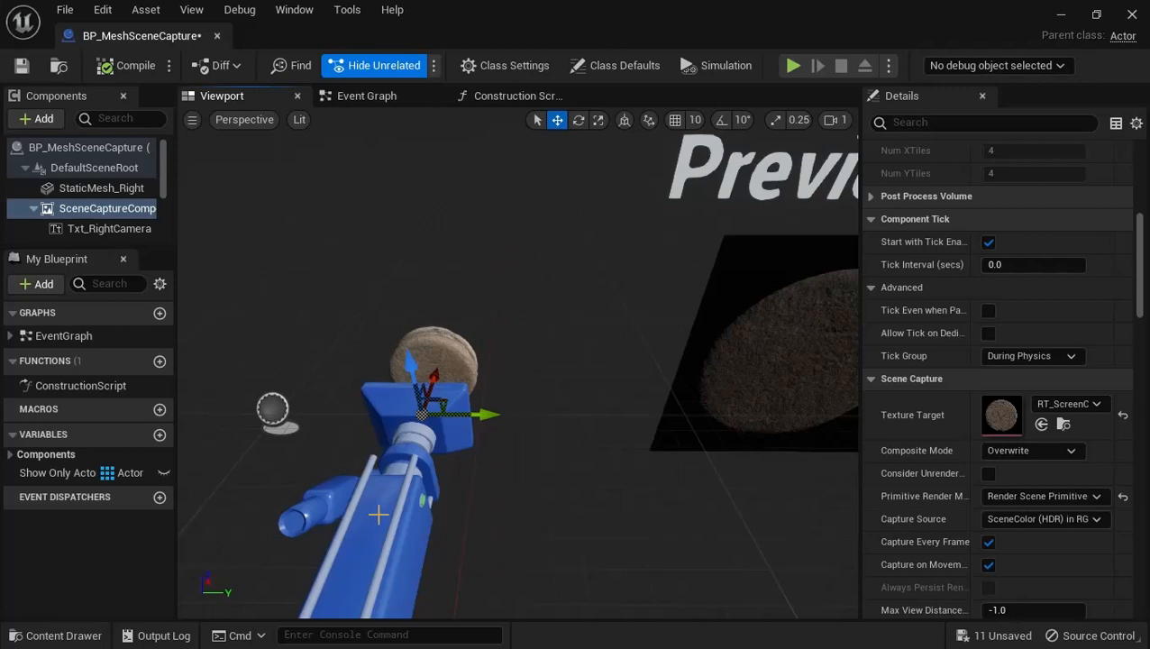
Select the StaticMesh_Right mesh and review the left camera components and both camera setups in BP_MeshSceneCapture
left_click(417, 347)
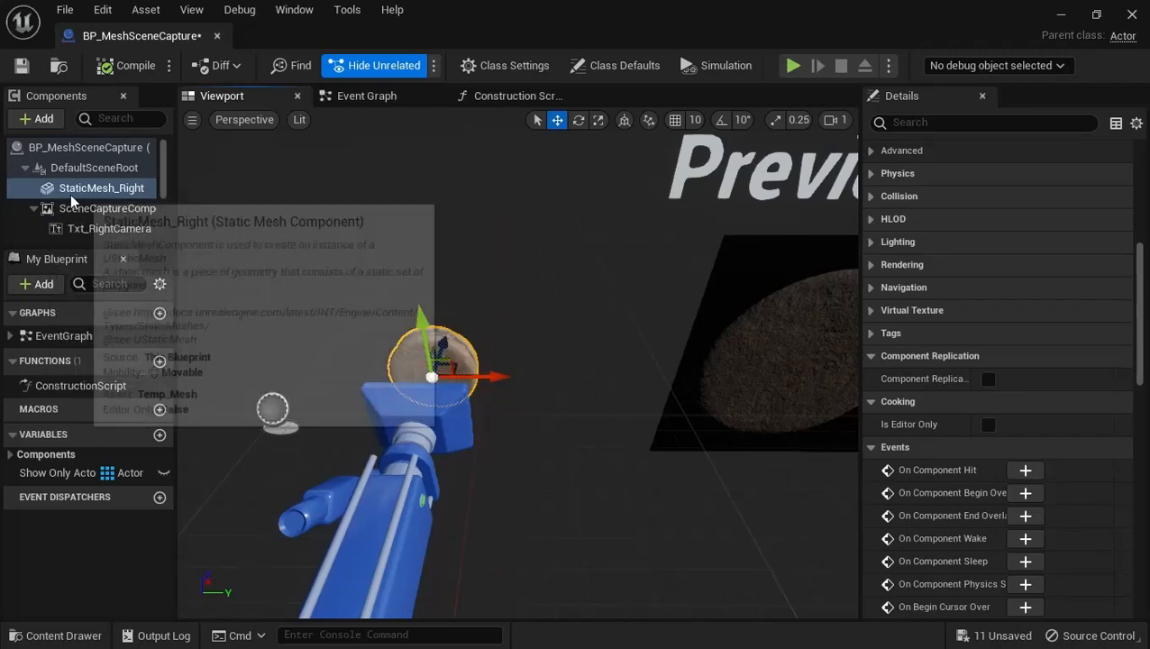
scroll(70, 194, "down", 2)
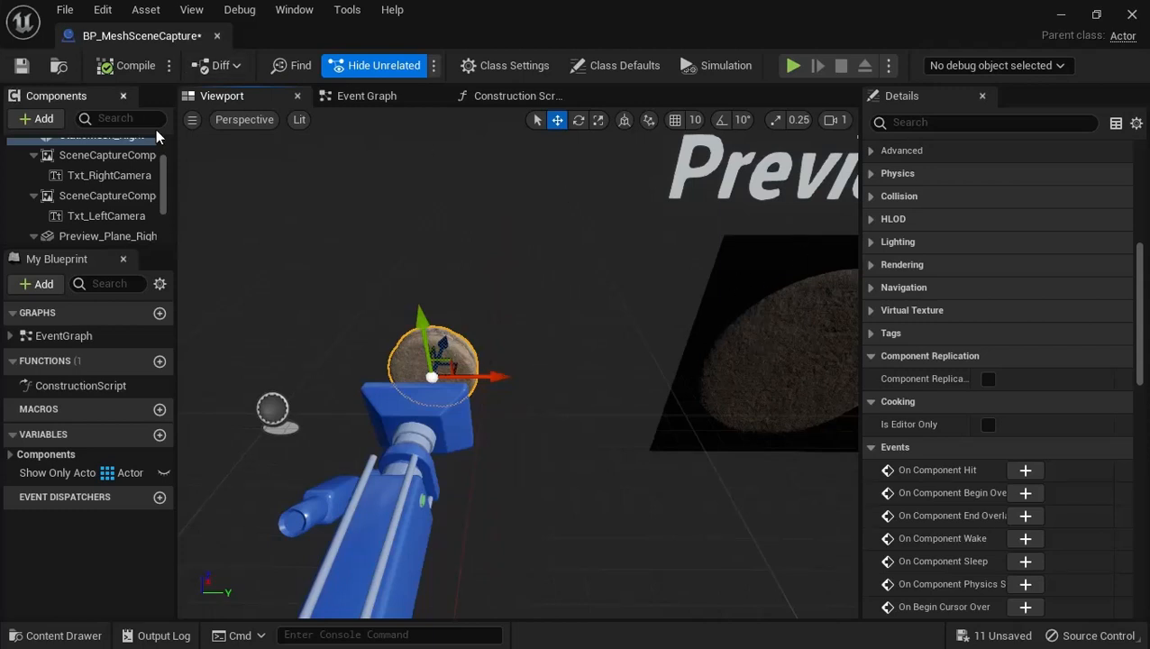
mouse_move(441, 249)
right_mouse_down()
mouse_move(188, 124)
mouse_move(315, 143)
mouse_move(431, 242)
right_mouse_up()
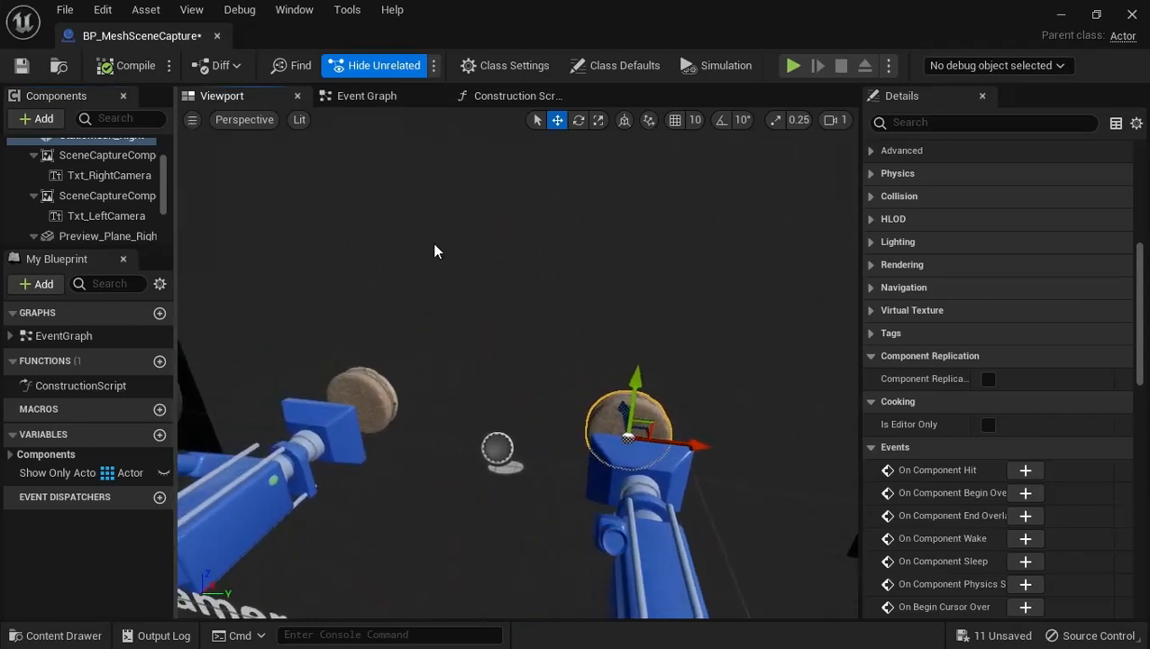
Open the M_RT_ScreenCapture_Right material from the Materials folder of TextureFromMeshCreator
left_click(56, 635)
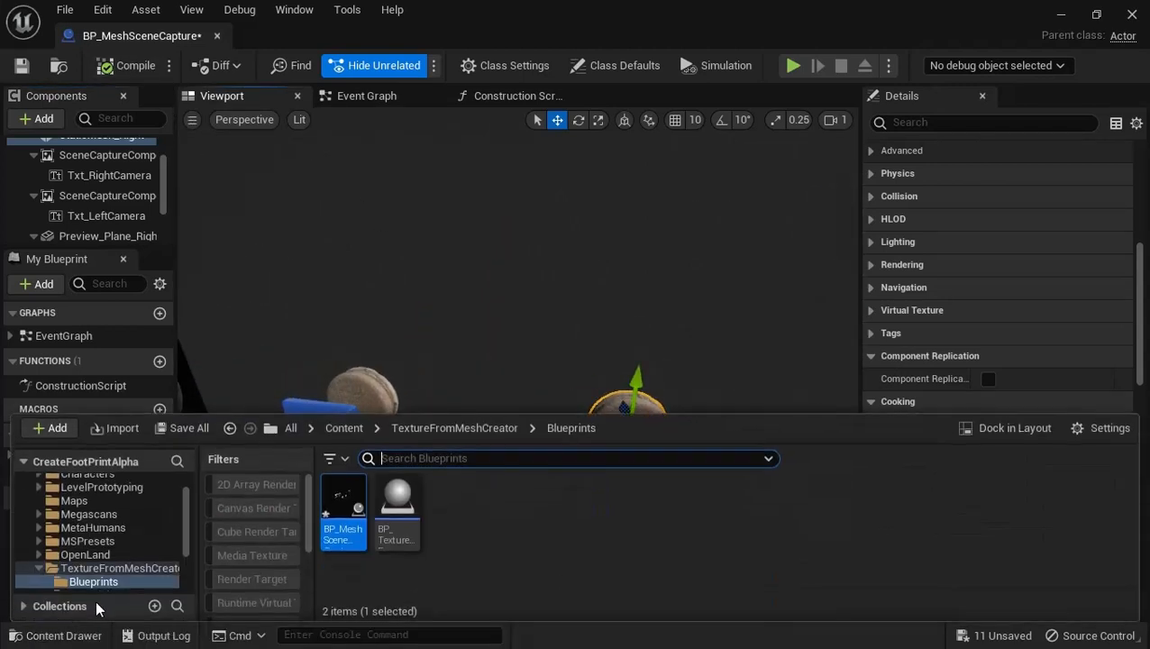
left_click(475, 429)
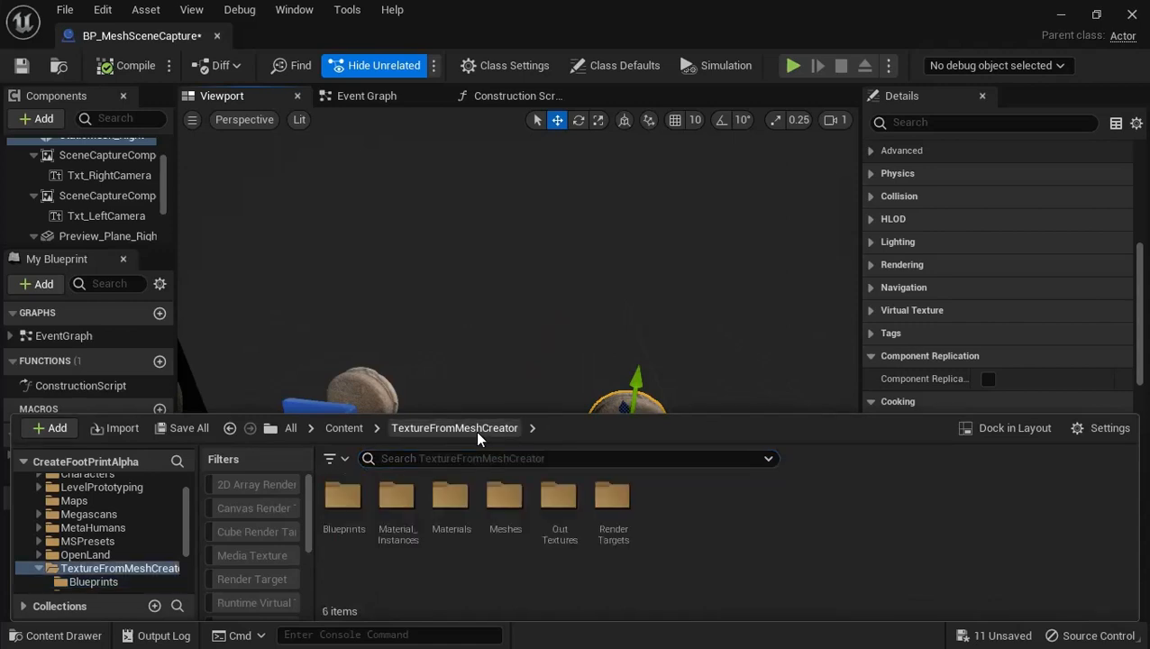
double_click(442, 527)
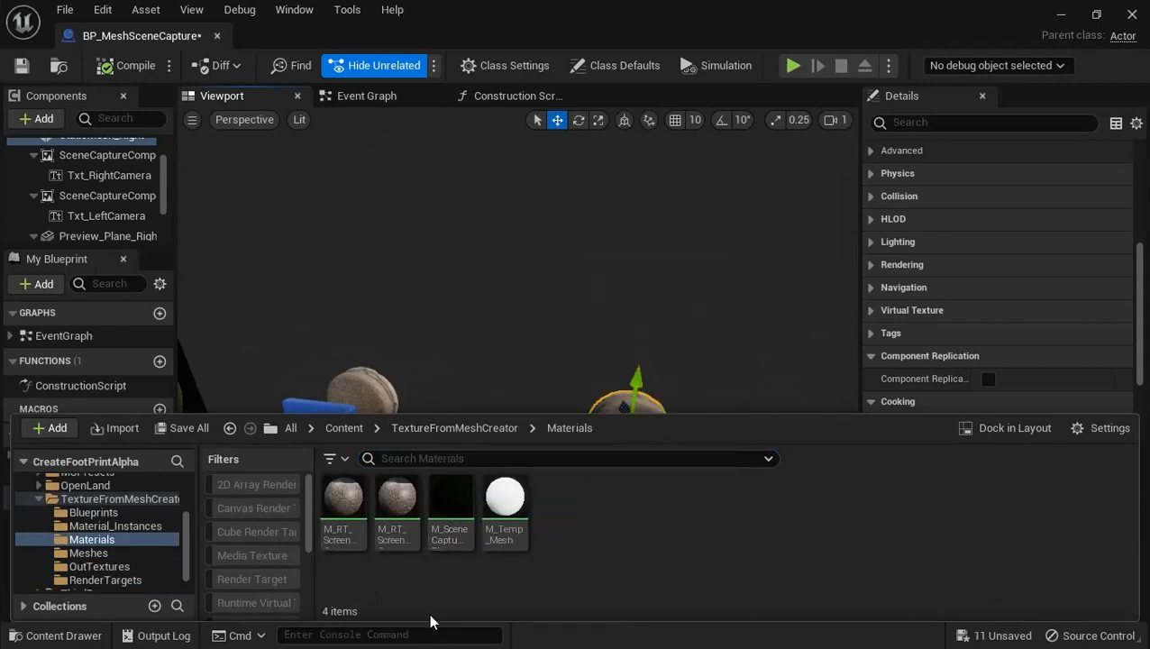
mouse_move(331, 540)
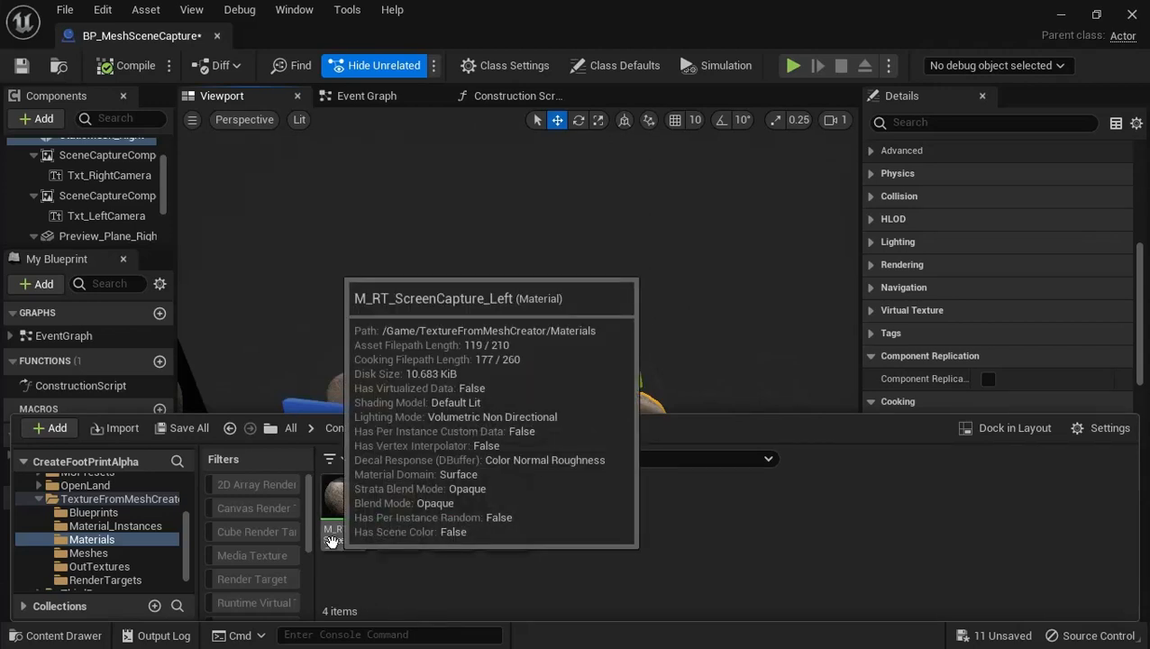
double_click(387, 533)
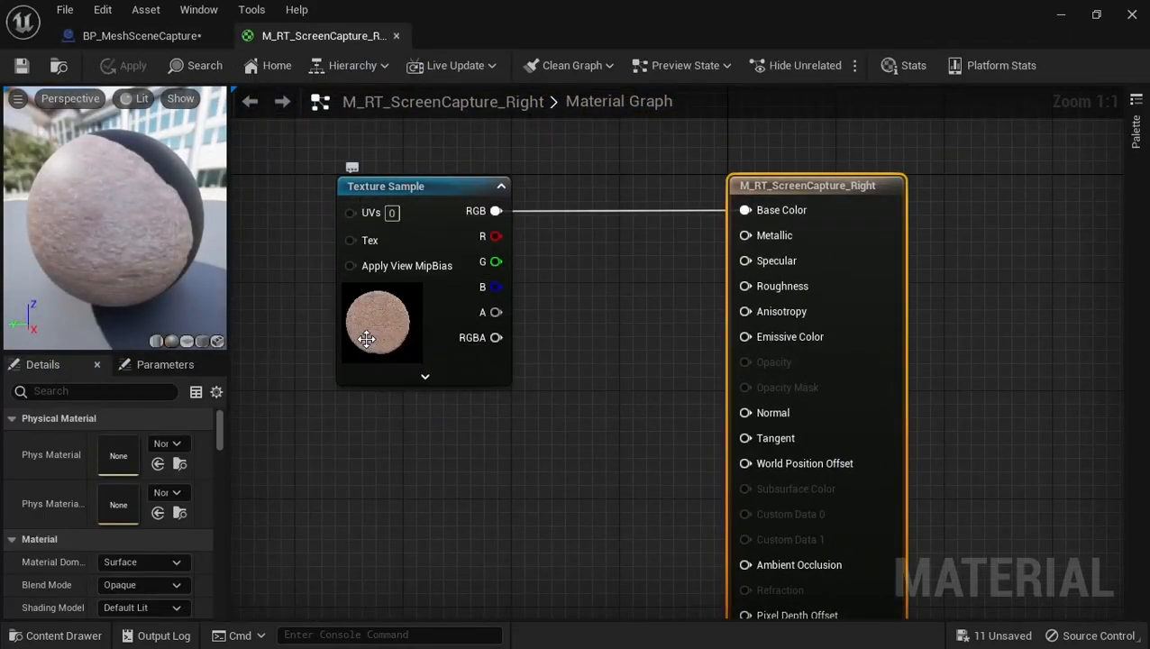
Compare the right scene capture component's Texture Target with the M_RT_ScreenCapture_Right material, and close the material
left_click(117, 36)
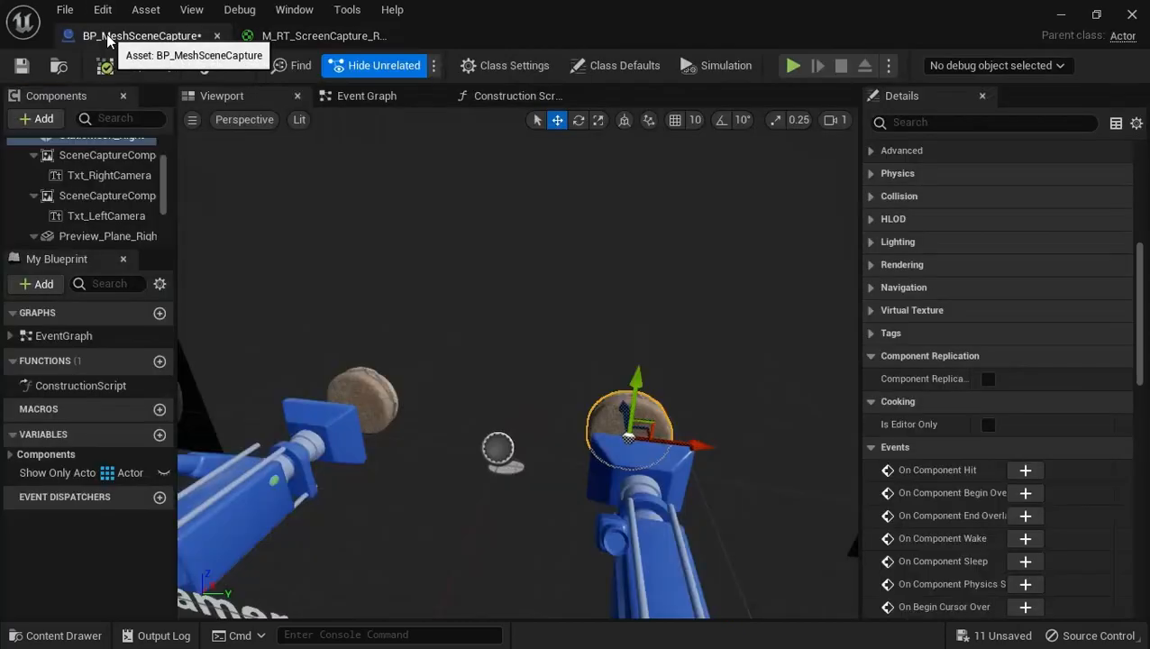
left_click(107, 155)
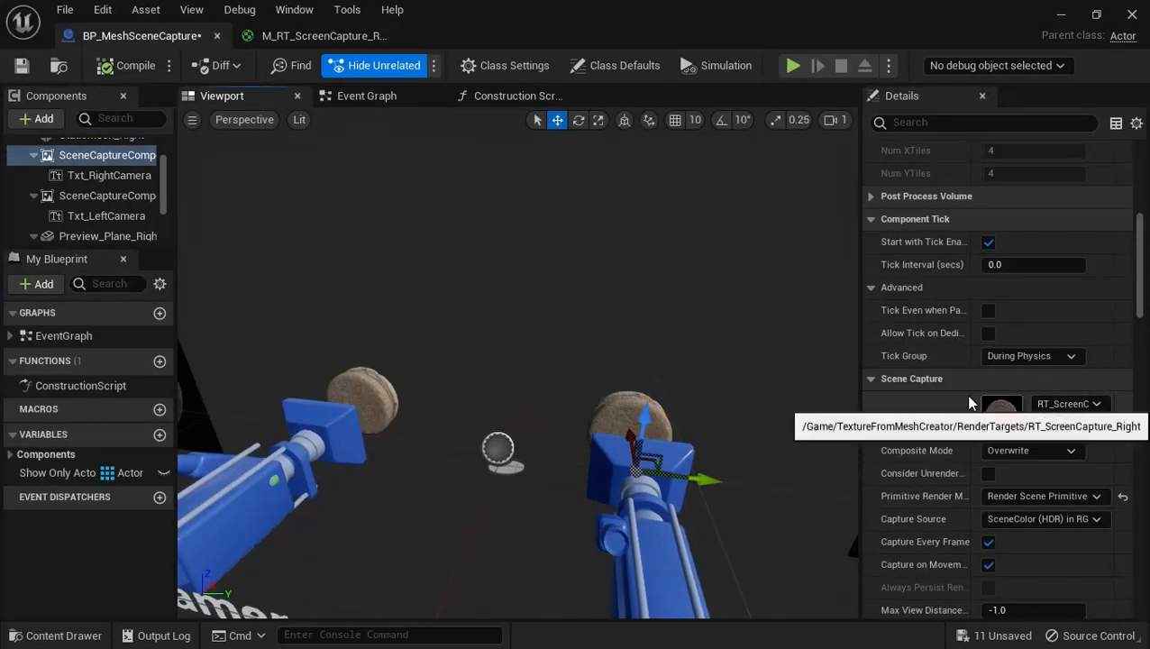
left_click(286, 37)
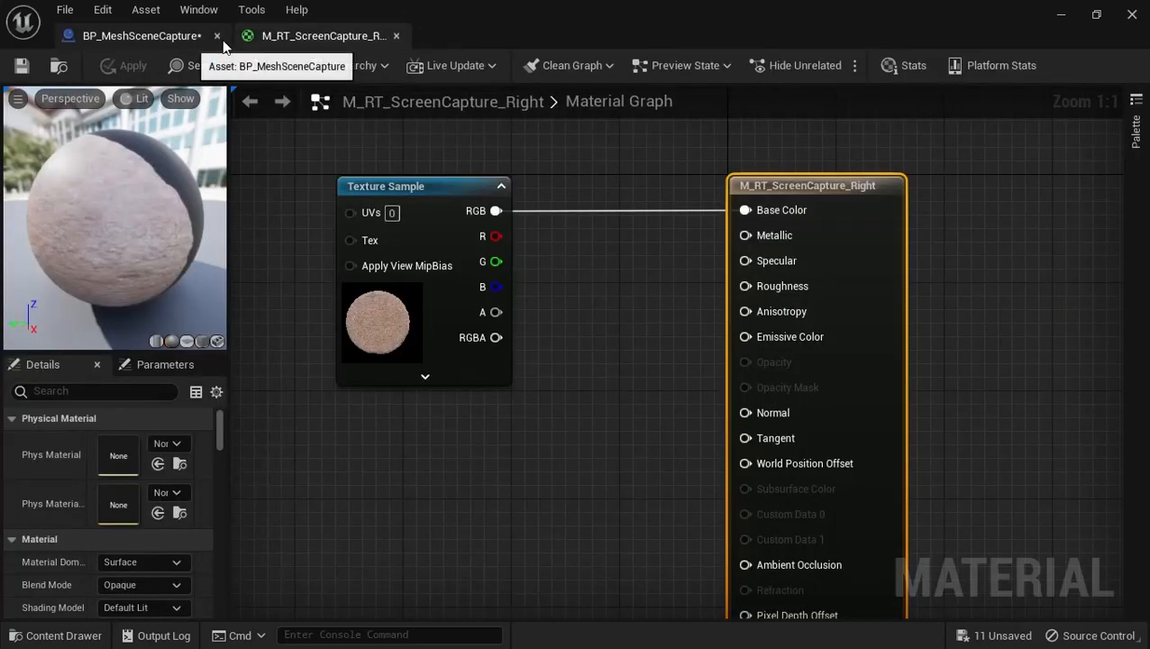
left_click(394, 37)
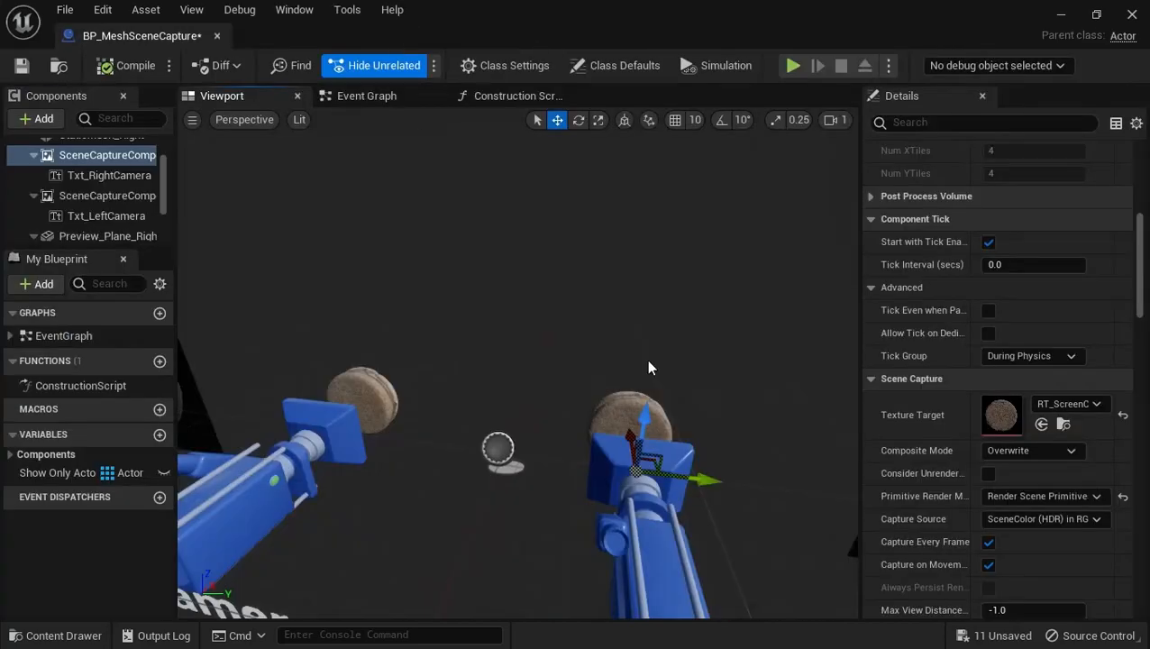
right_click_drag(647, 360, 646, 359)
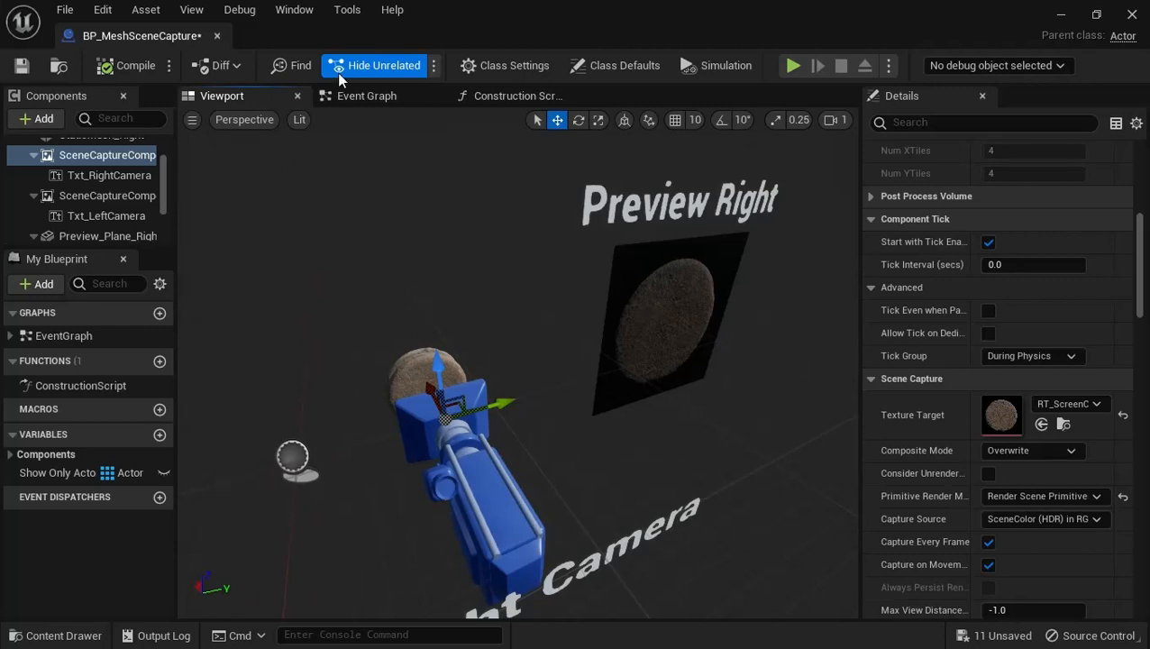
Open the RenderTargets folder of TextureFromMeshCreator and examine its screen capture render targets
left_click(56, 635)
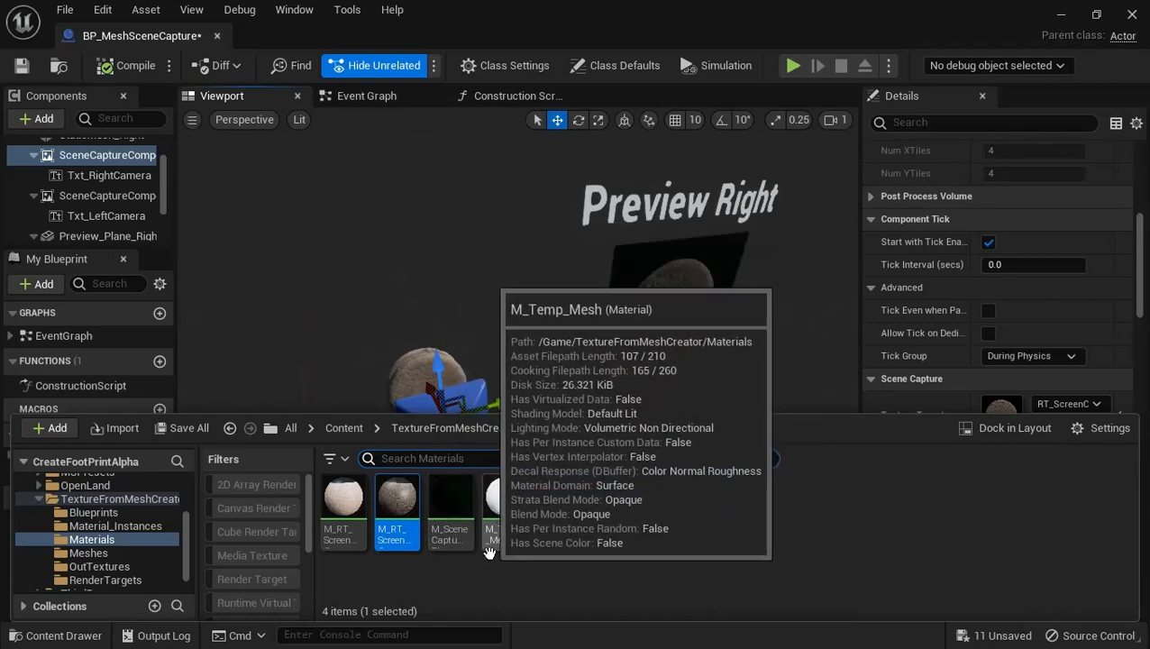
left_click(421, 429)
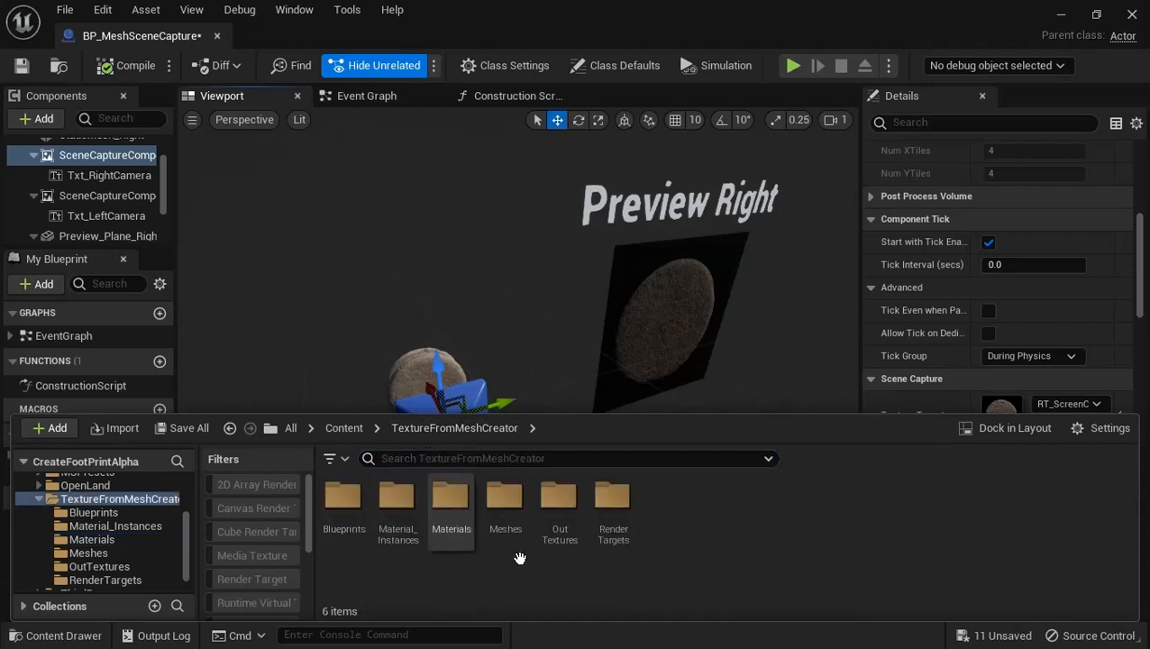
double_click(614, 520)
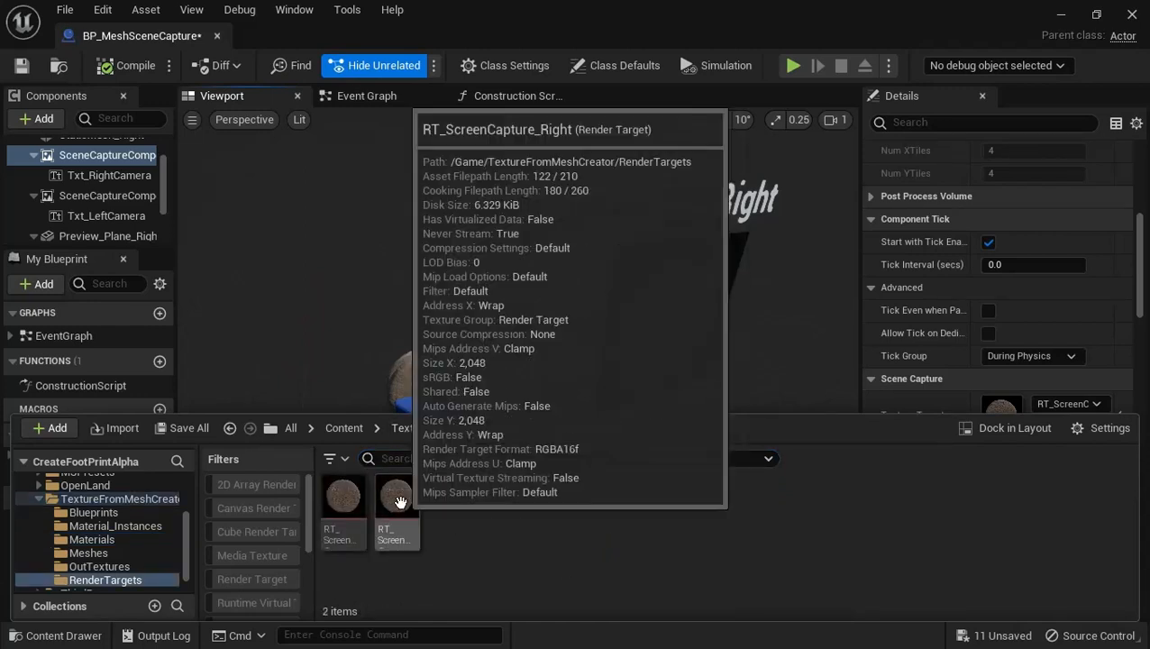
mouse_move(336, 510)
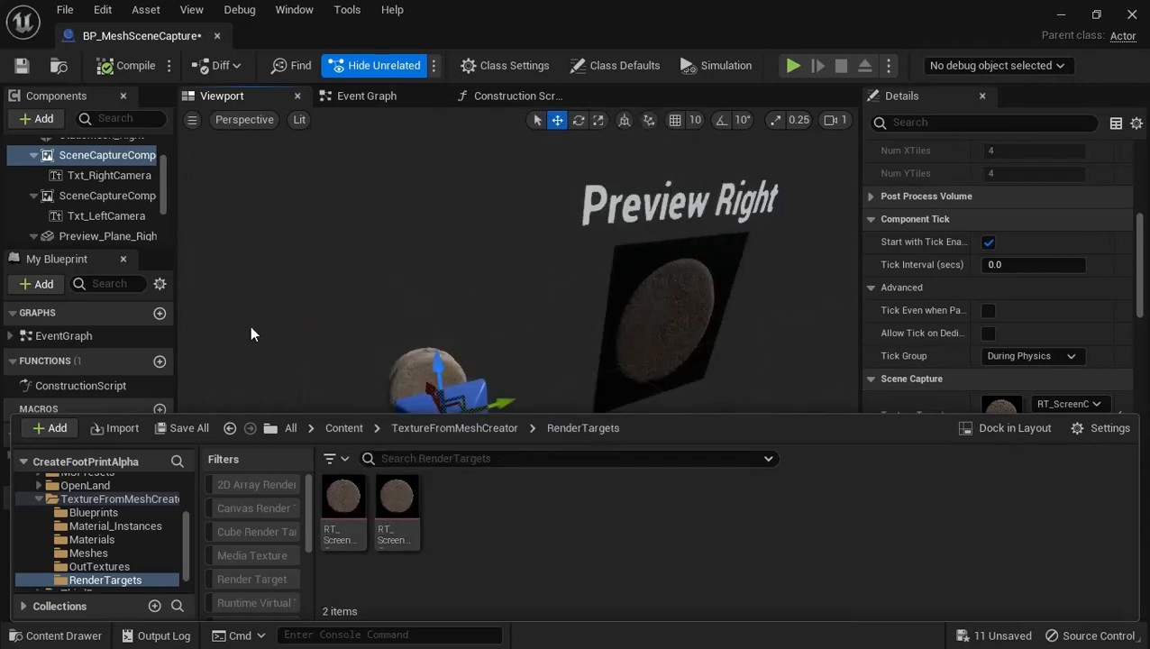
Return to the TextureFromMeshCreator folder and view the contents of its Meshes folder
left_click(441, 429)
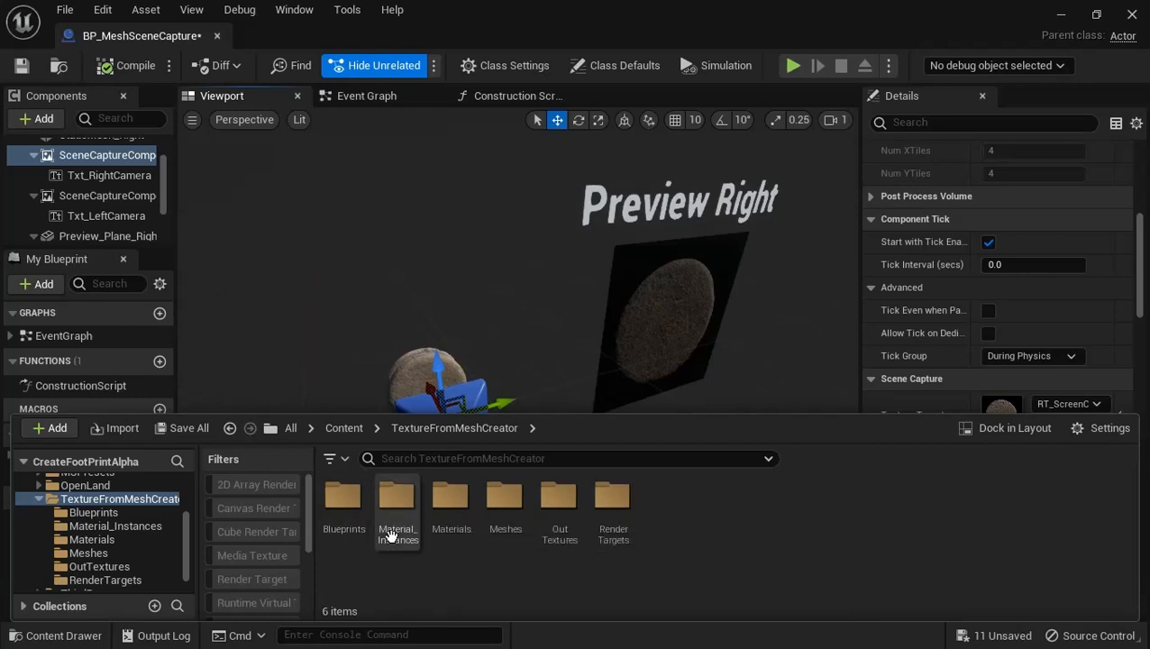
left_click(389, 527)
left_click(389, 528)
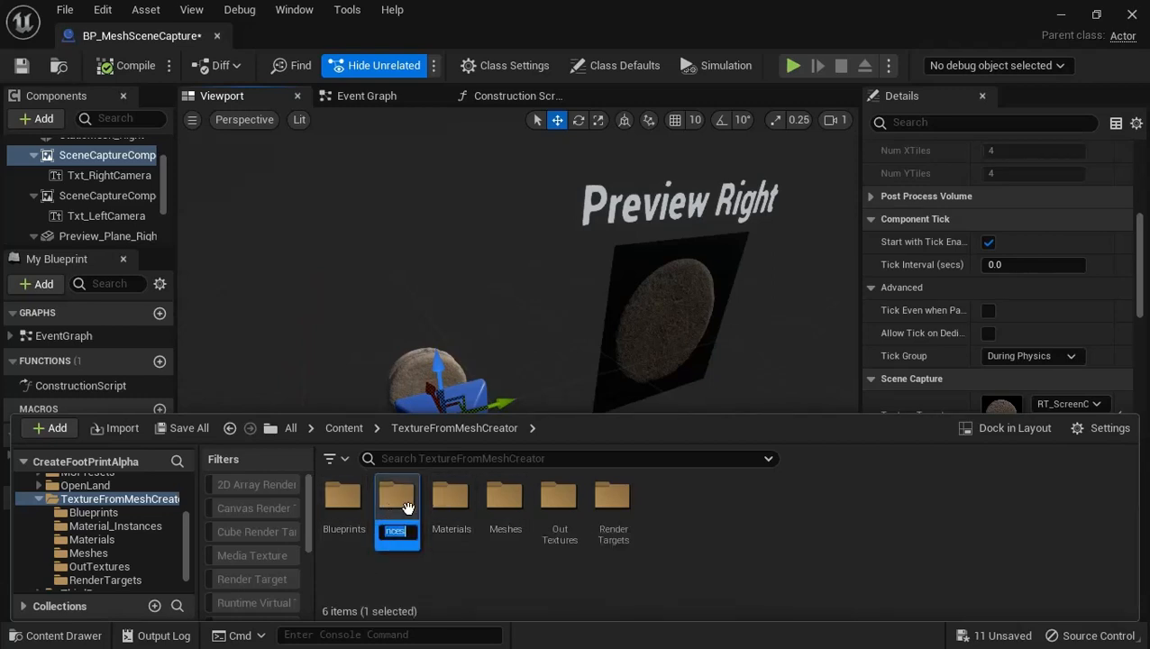
double_click(505, 500)
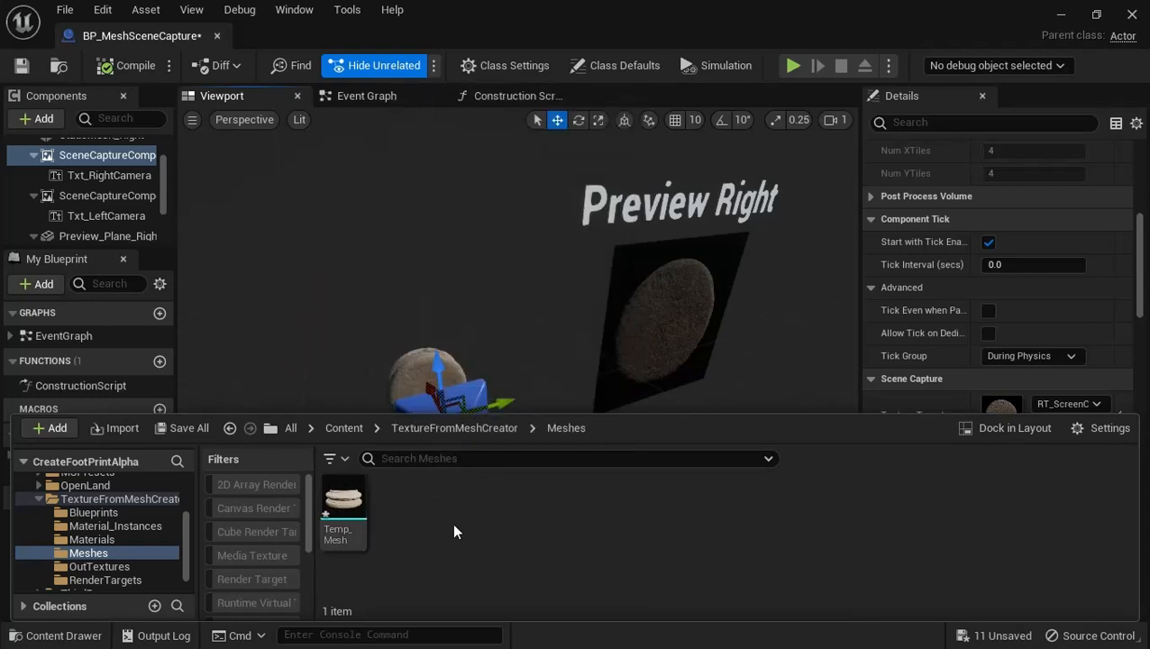
Open the OutTextures folder of TextureFromMeshCreator and examine the generated column and footprint textures
left_click(456, 432)
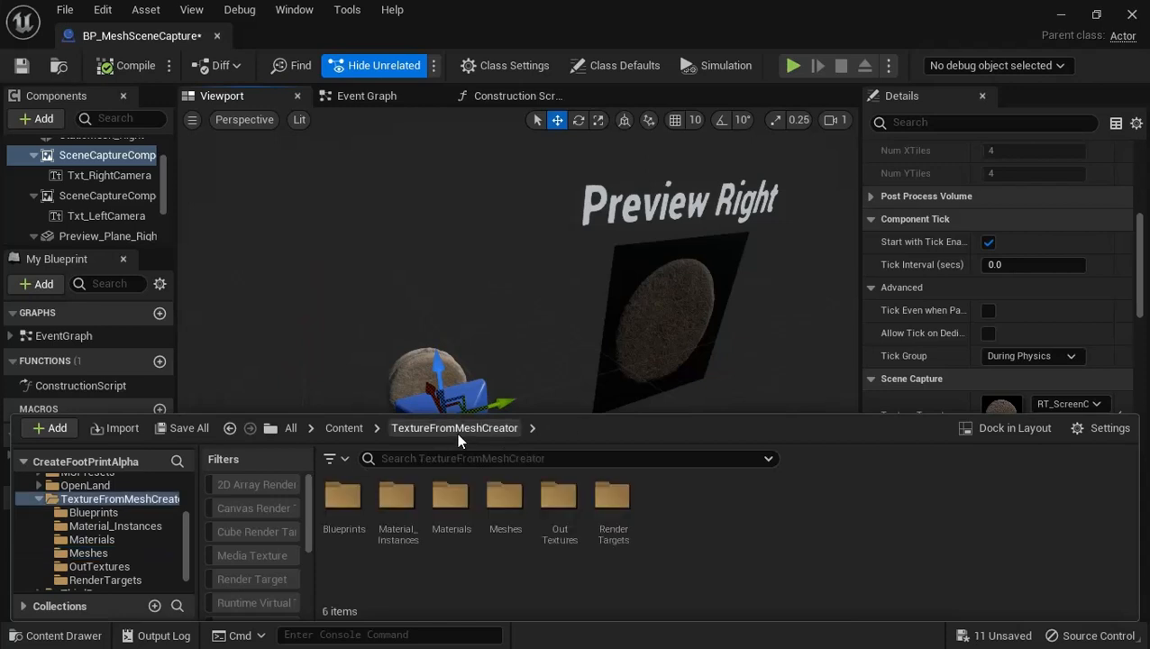
double_click(559, 498)
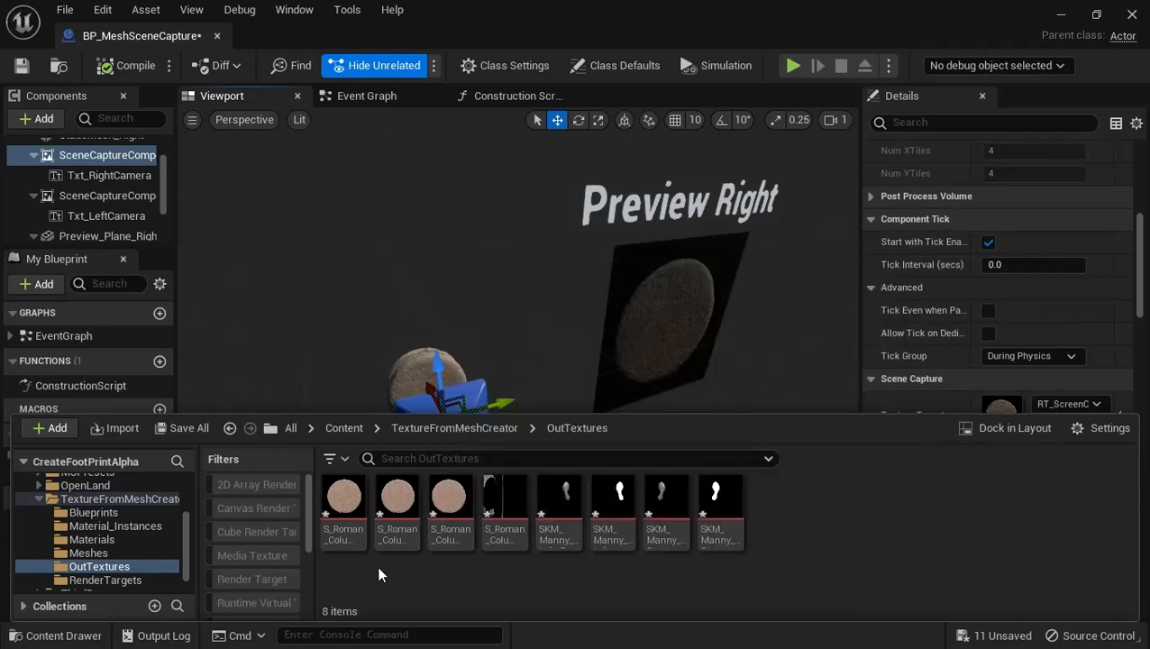
mouse_move(391, 545)
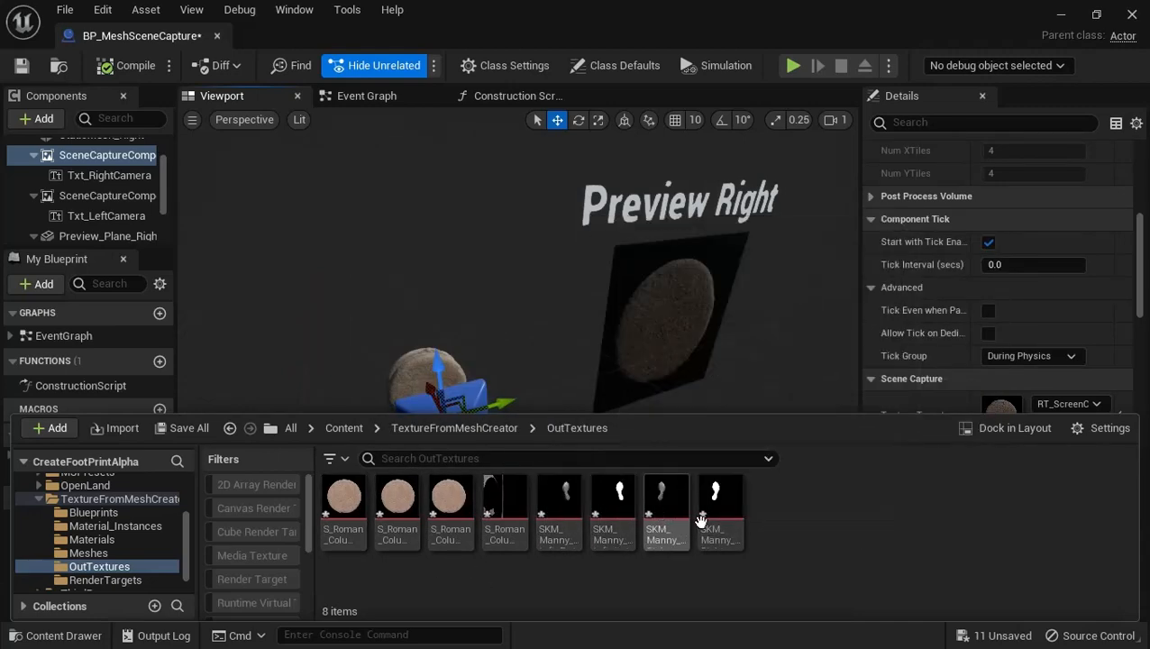
mouse_move(500, 510)
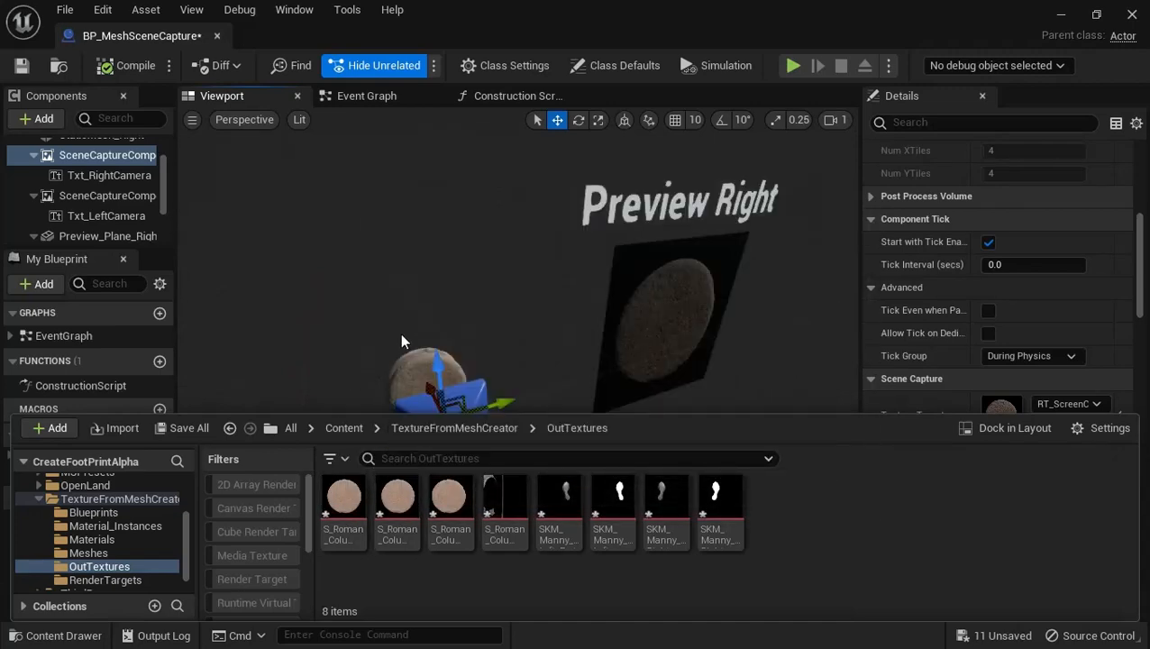
Close the BP_MeshSceneCapture blueprint and bring both cameras and preview planes into view in the DefaultMap level
mouse_move(407, 250)
right_mouse_down()
mouse_move(173, 180)
mouse_move(256, 158)
mouse_move(271, 190)
mouse_move(408, 259)
right_mouse_up()
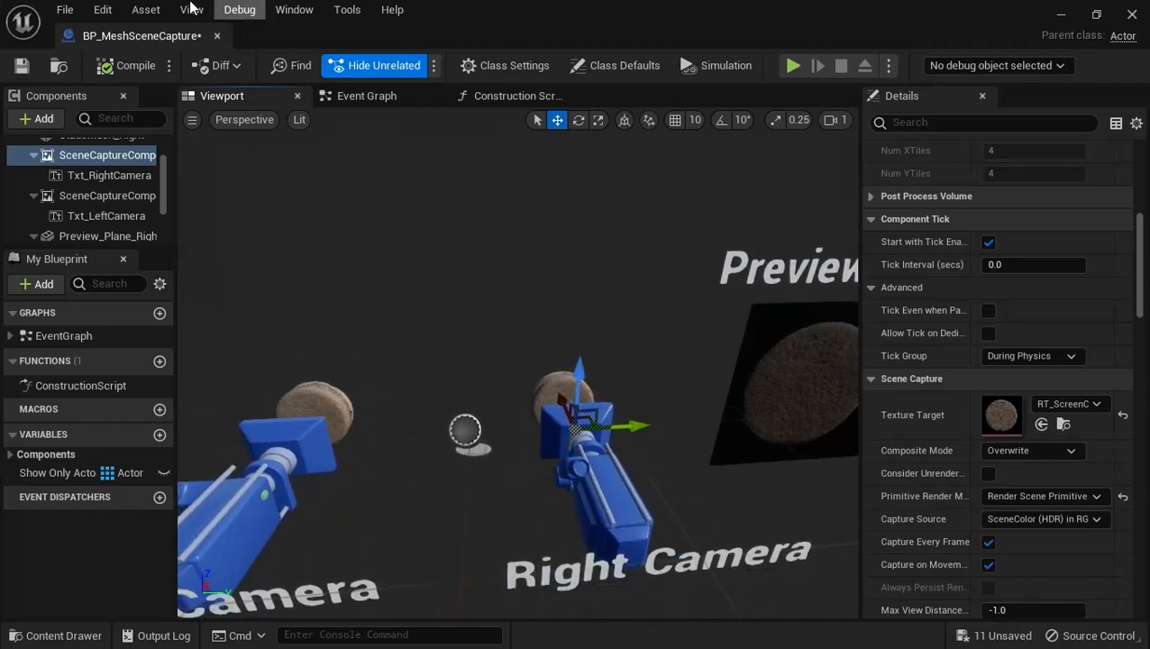
left_click(216, 36)
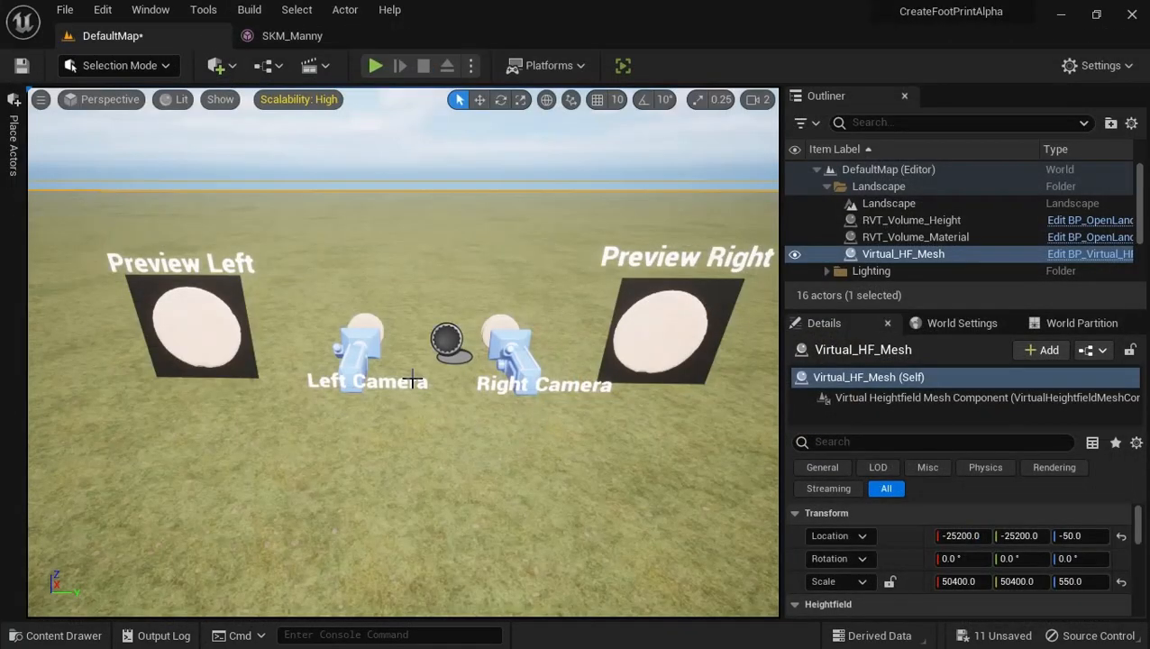
right_click_drag(412, 379, 431, 266)
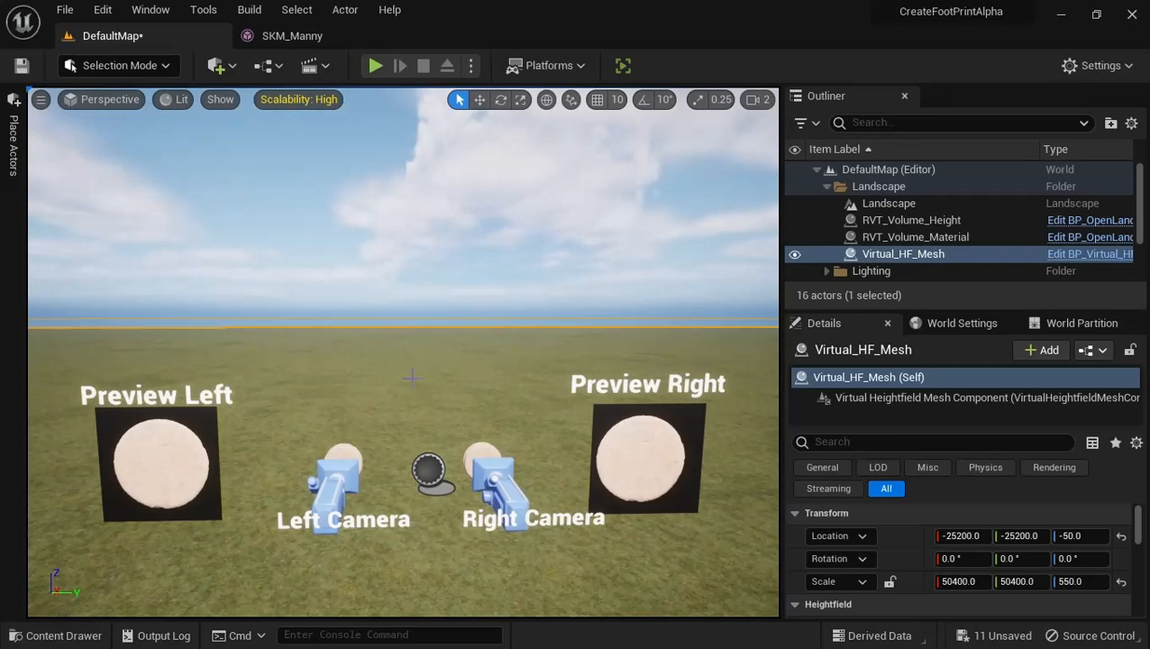
Collapse the Landscape folder, select the BP_TextureFromMesh actor and show its Create Texture settings
left_click(827, 186)
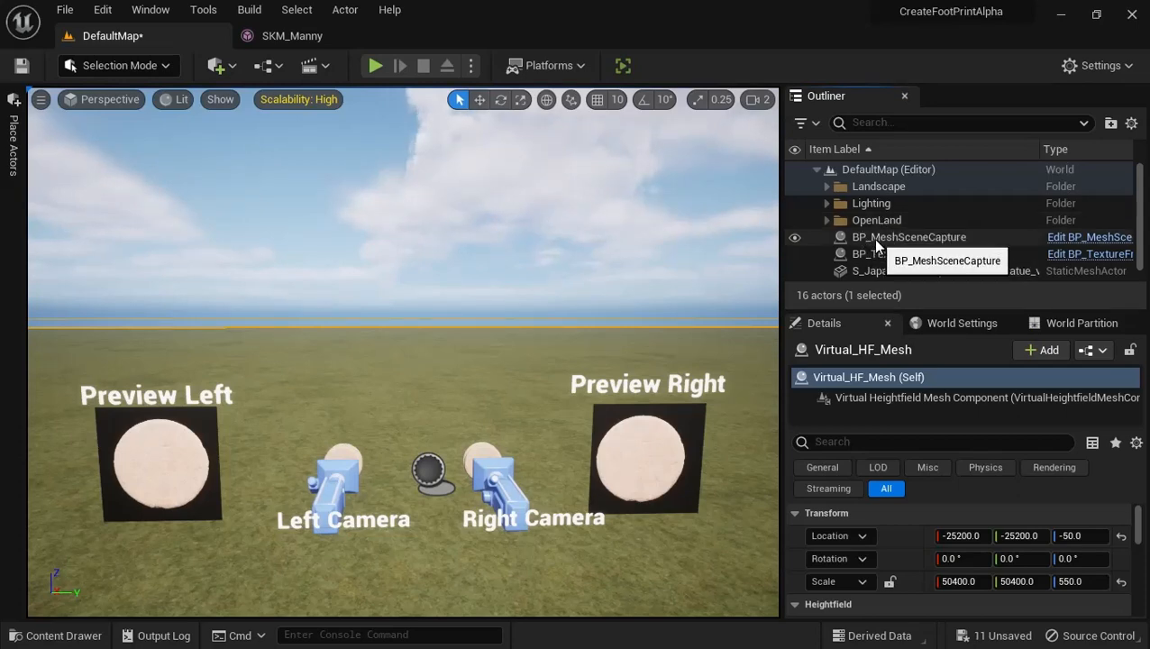
scroll(960, 551, "down", 5)
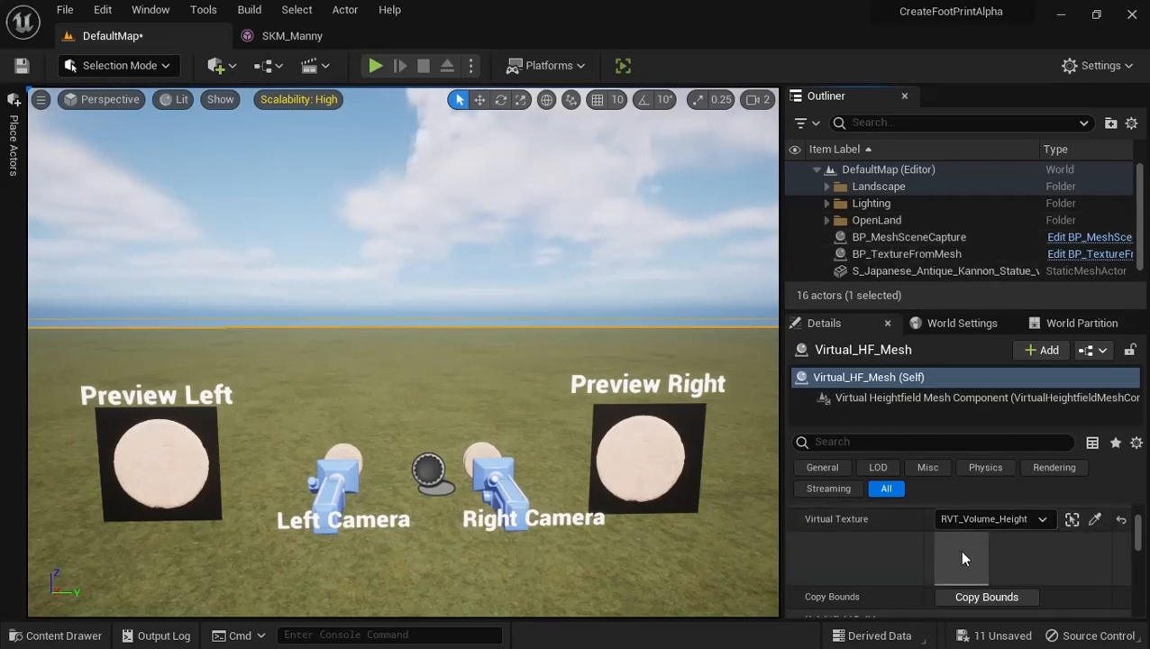
left_click(928, 253)
scroll(907, 560, "down", 10)
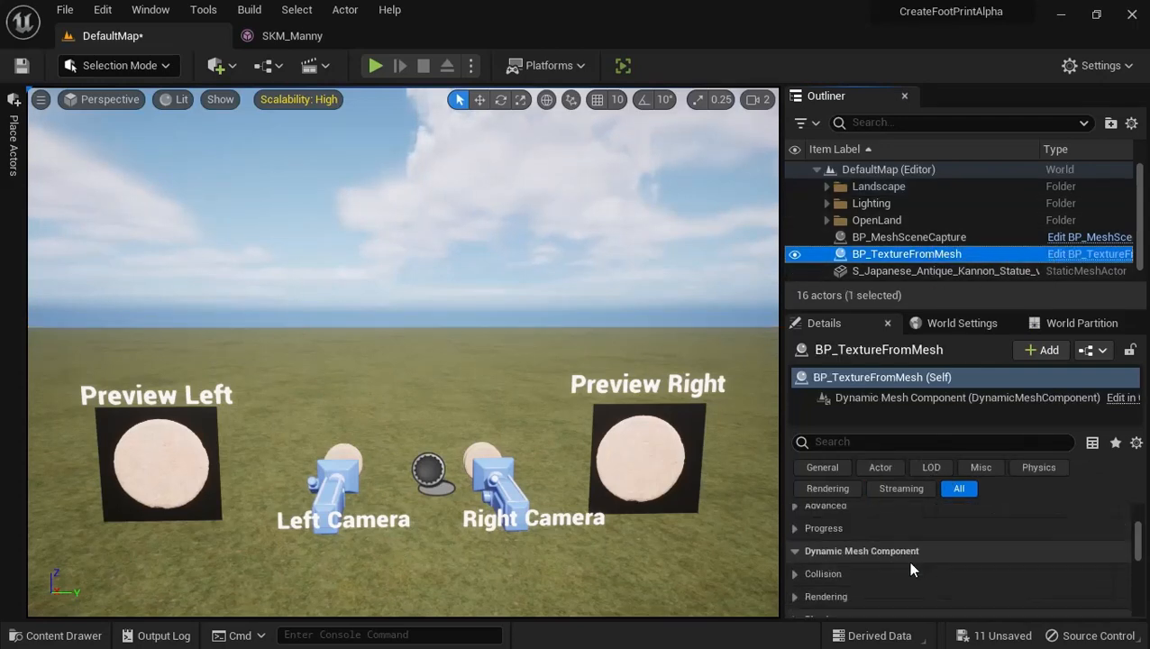
scroll(864, 533, "up", 1)
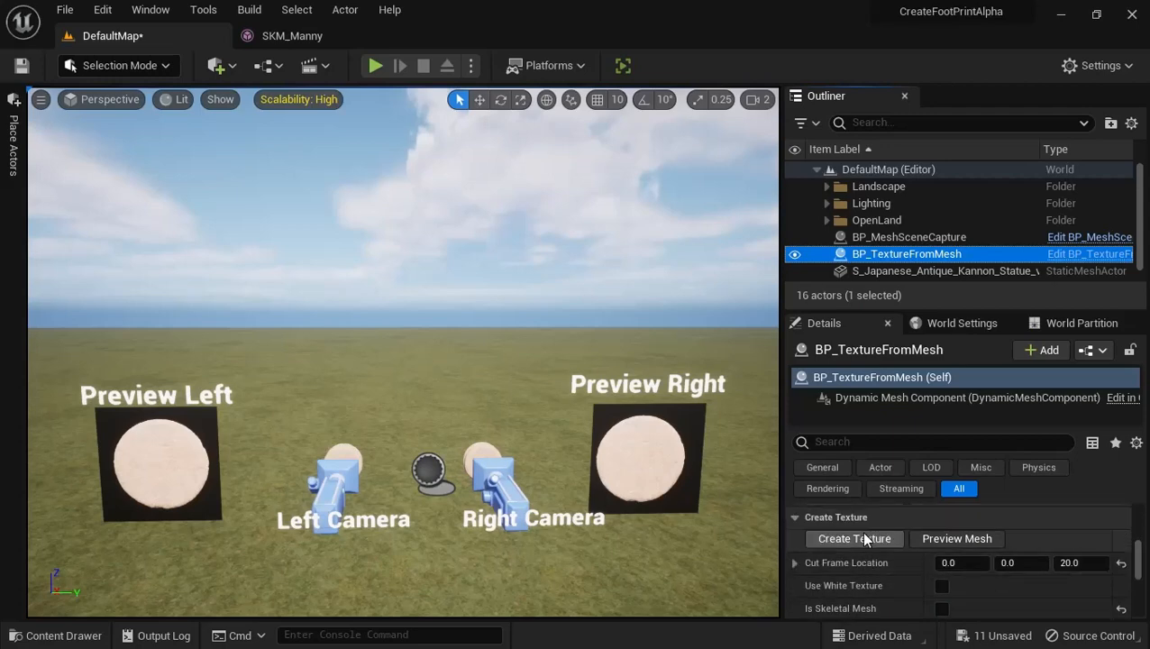
scroll(896, 532, "down", 1)
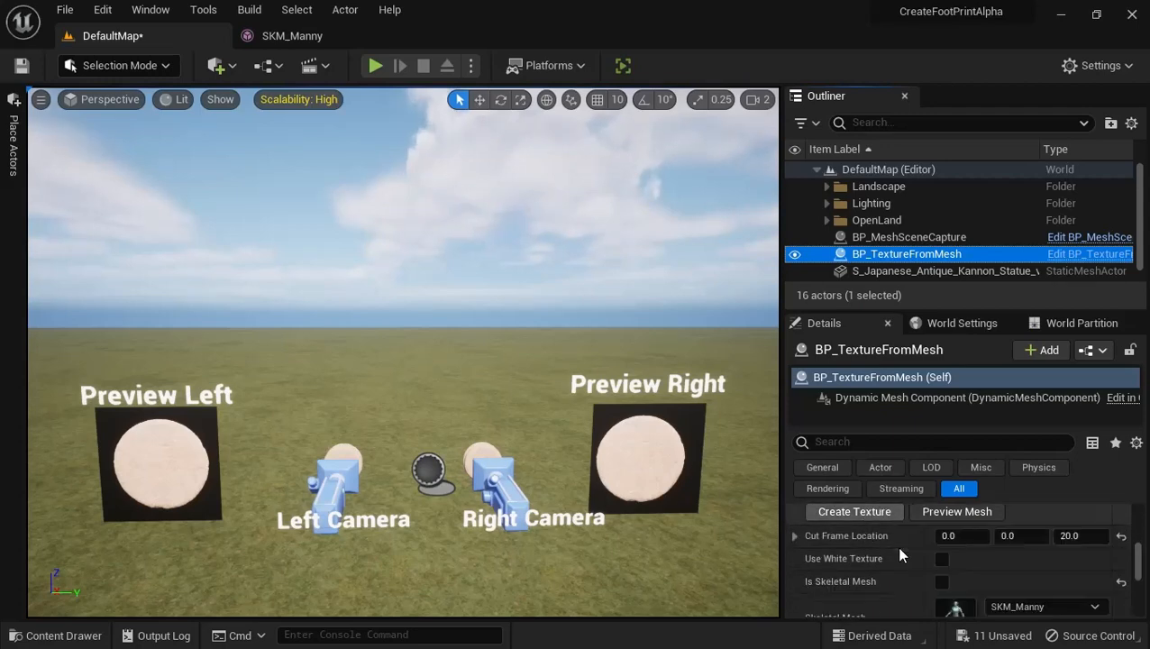
Set the Cut Frame Location Z of BP_TextureFromMesh to 1.0 and enable Is Skeletal Mesh for SKM_Manny
left_click(1068, 535)
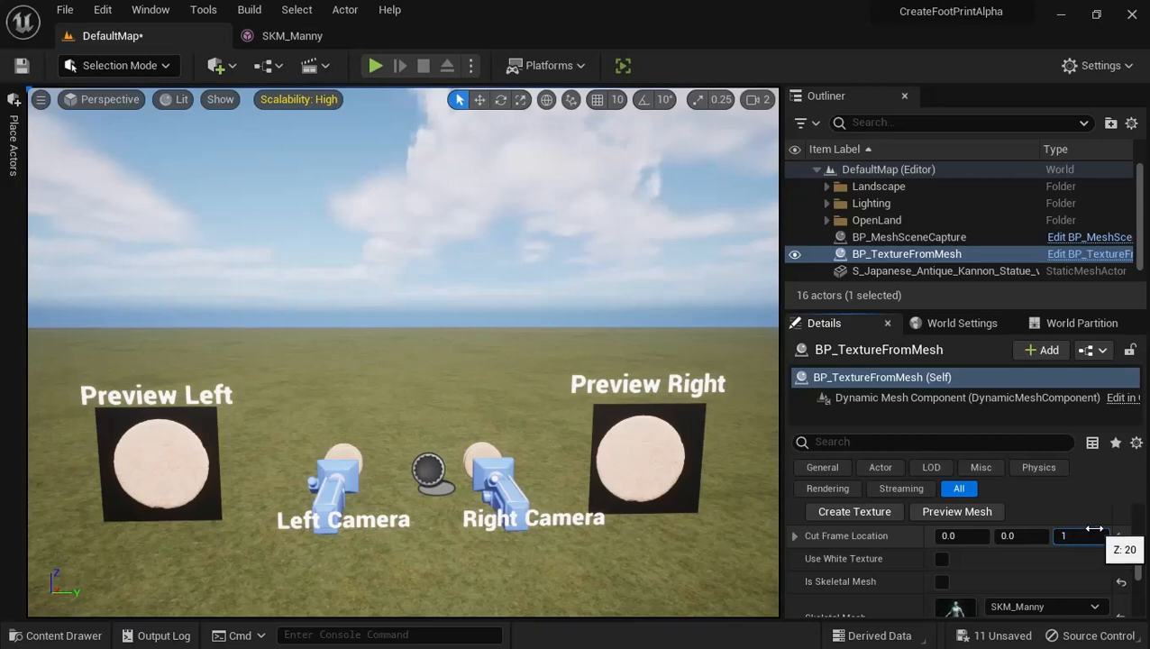
scroll(955, 541, "down", 2)
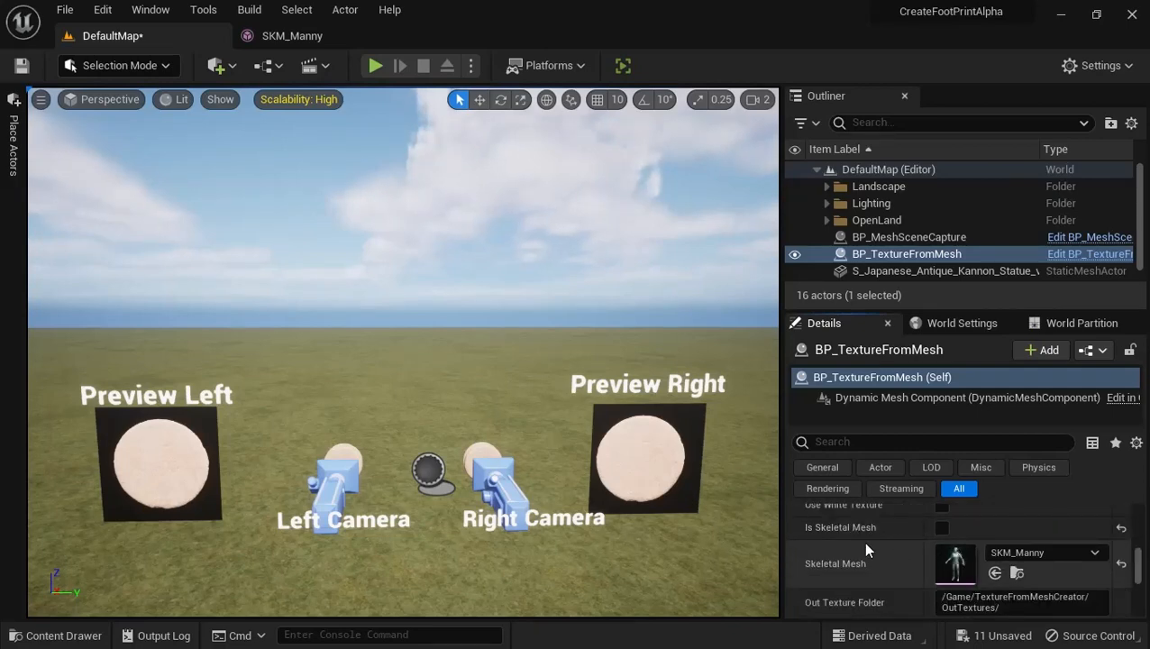
left_click(943, 527)
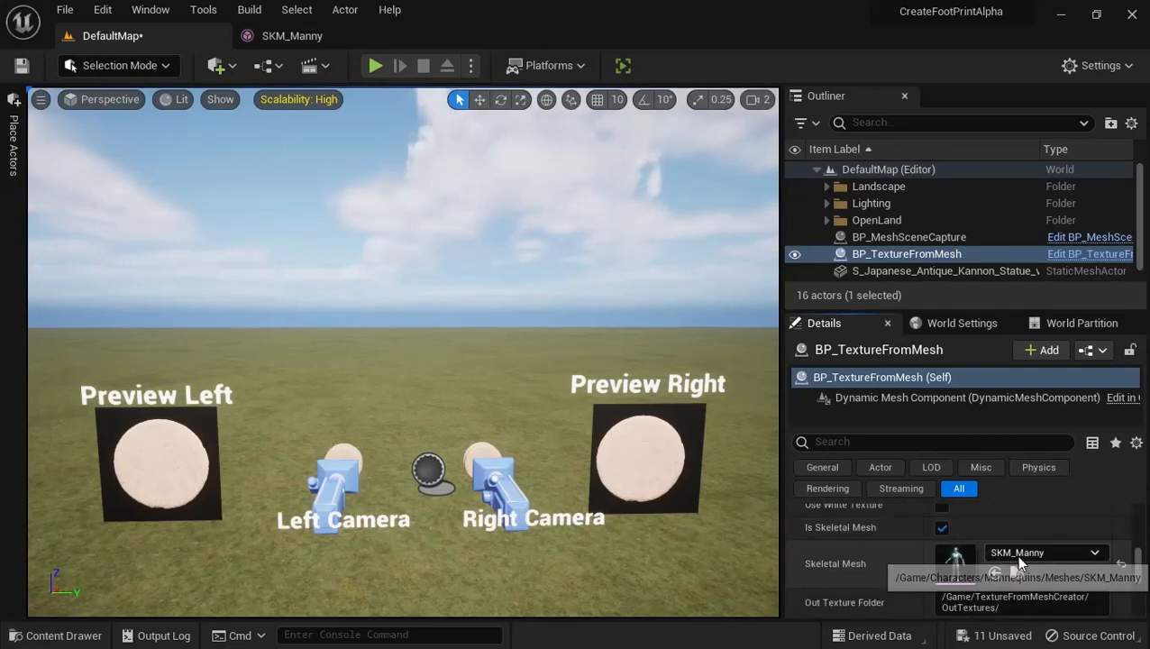
scroll(1015, 554, "down", 2)
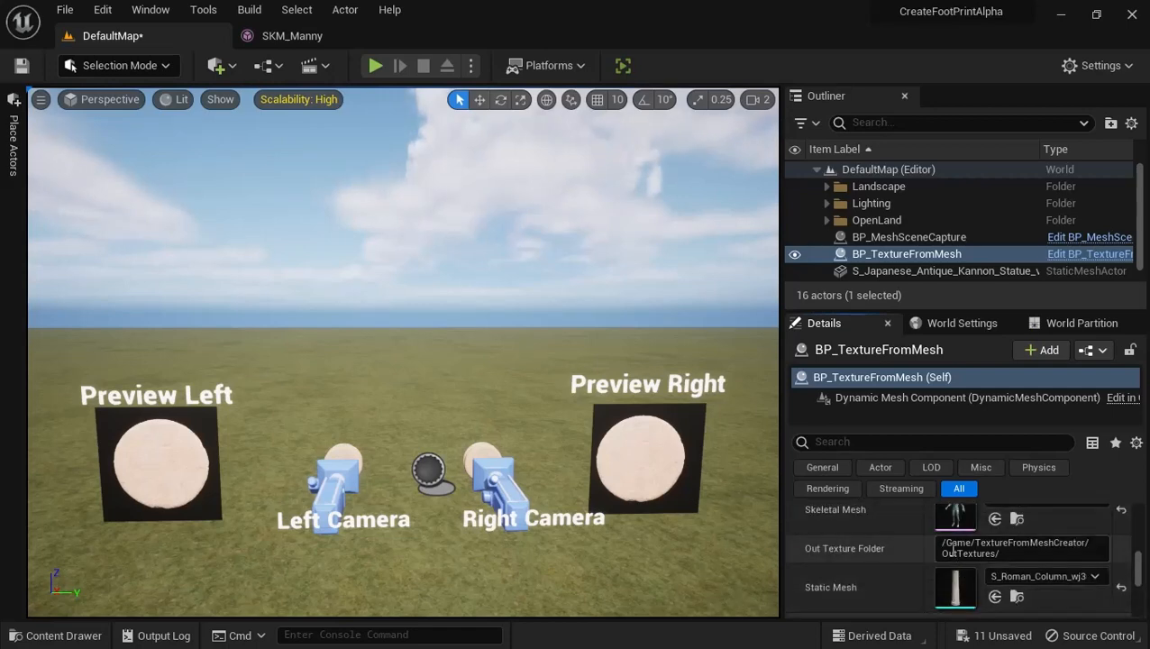
scroll(953, 550, "down", 2)
Run Preview Mesh on BP_TextureFromMesh and inspect the cut SKM_Manny feet at the right camera and preview plane
scroll(950, 540, "up", 6)
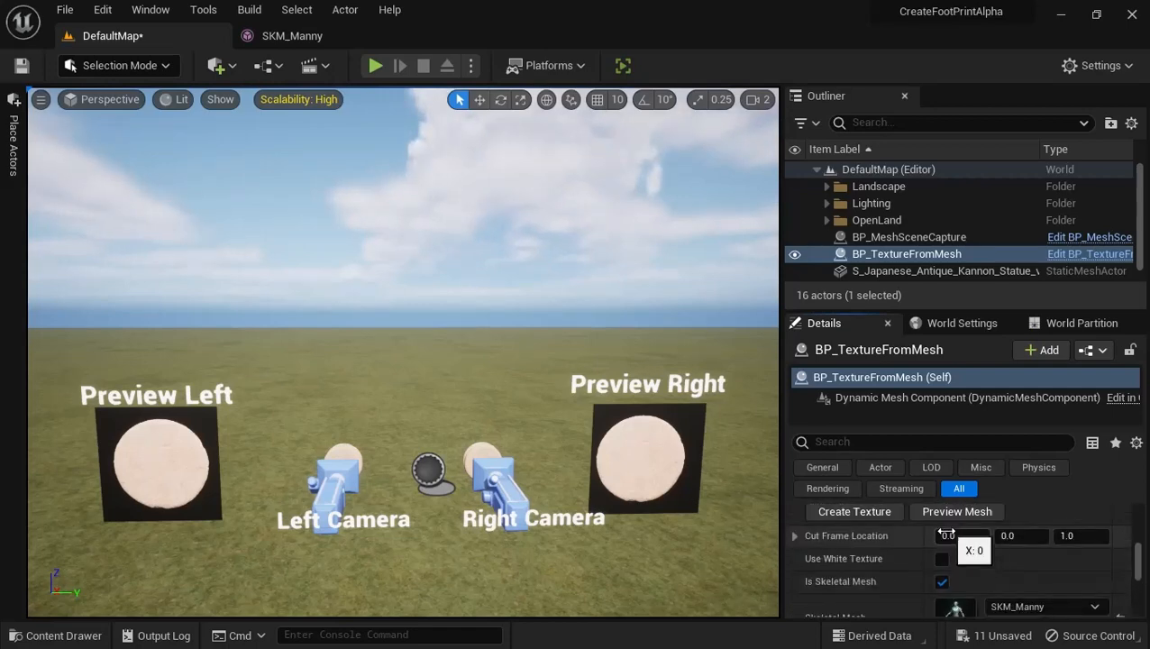
left_click(934, 518)
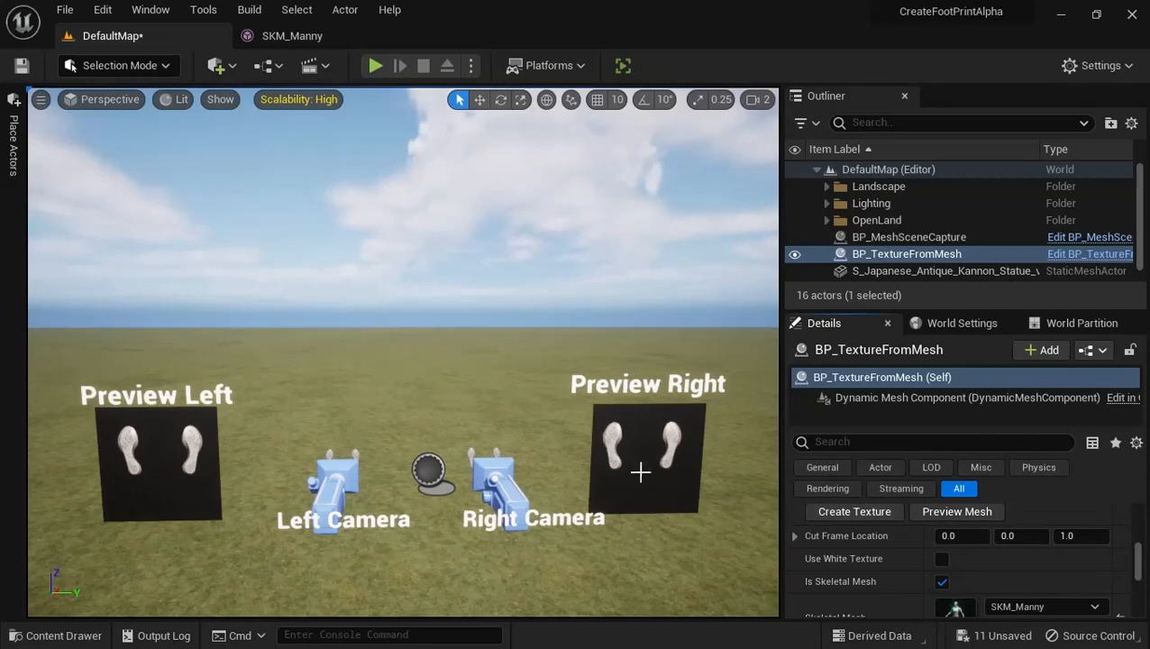
right_click_drag(693, 453, 866, 495)
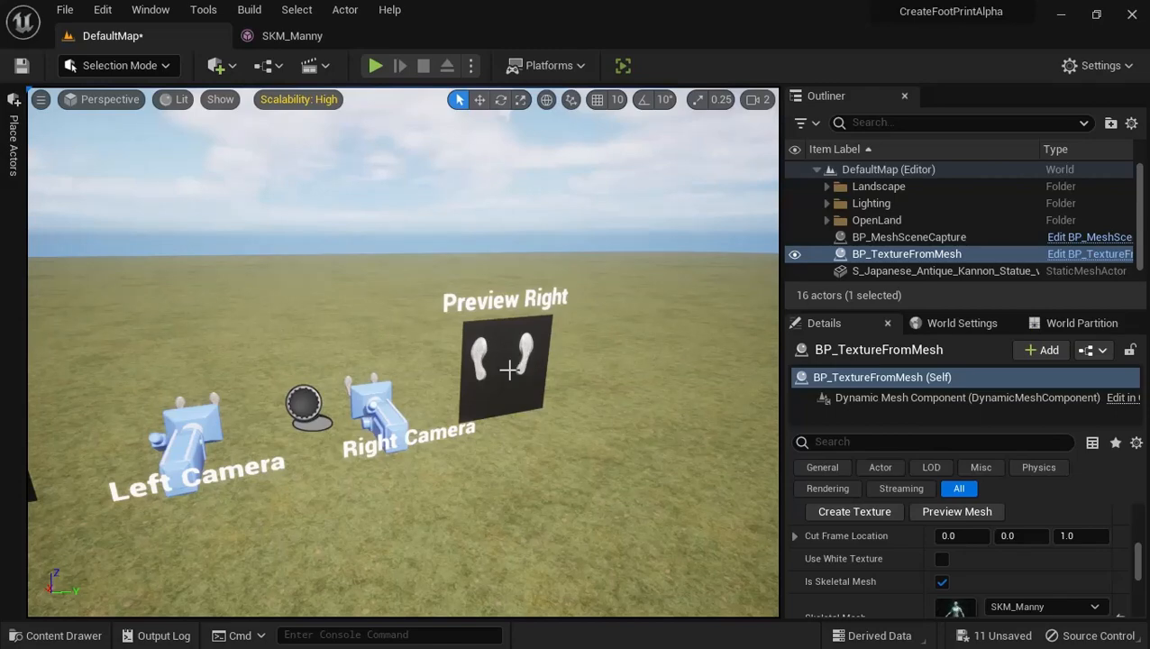
key("w")
right_click_drag(386, 328, 580, 322)
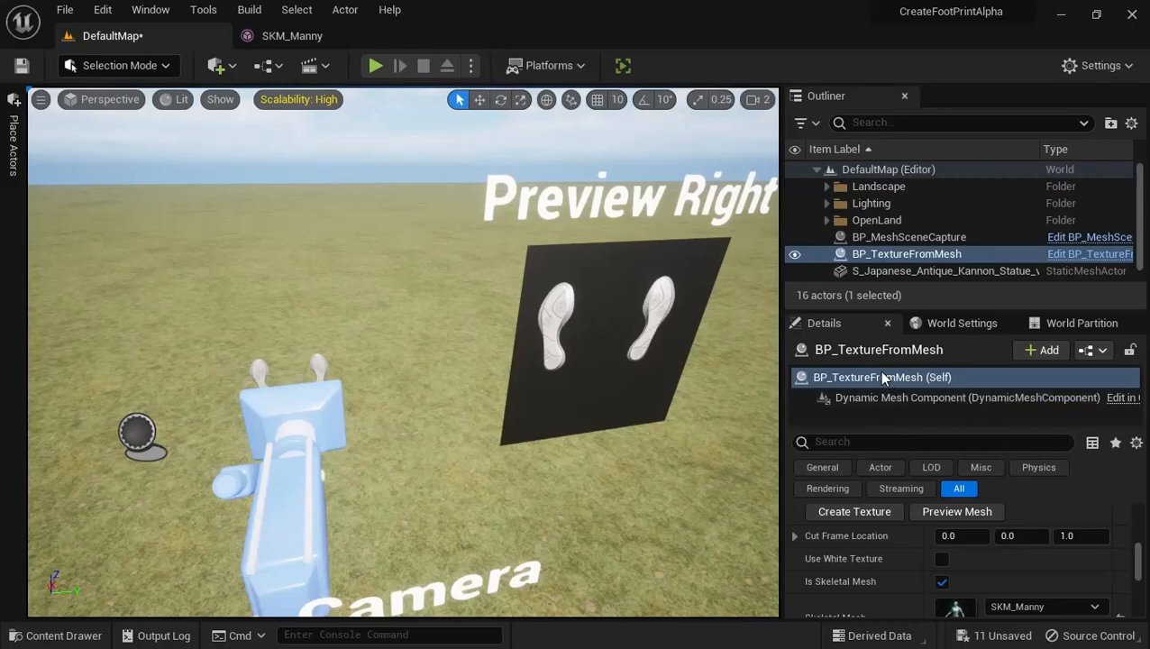
left_click(891, 236)
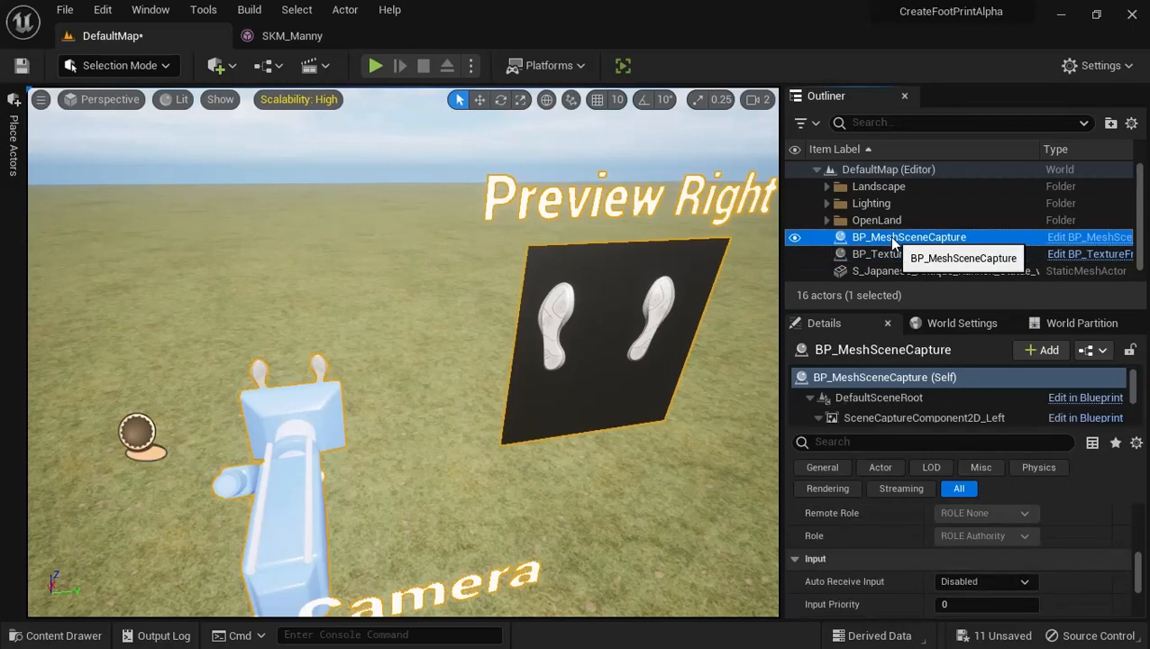
left_click(864, 397)
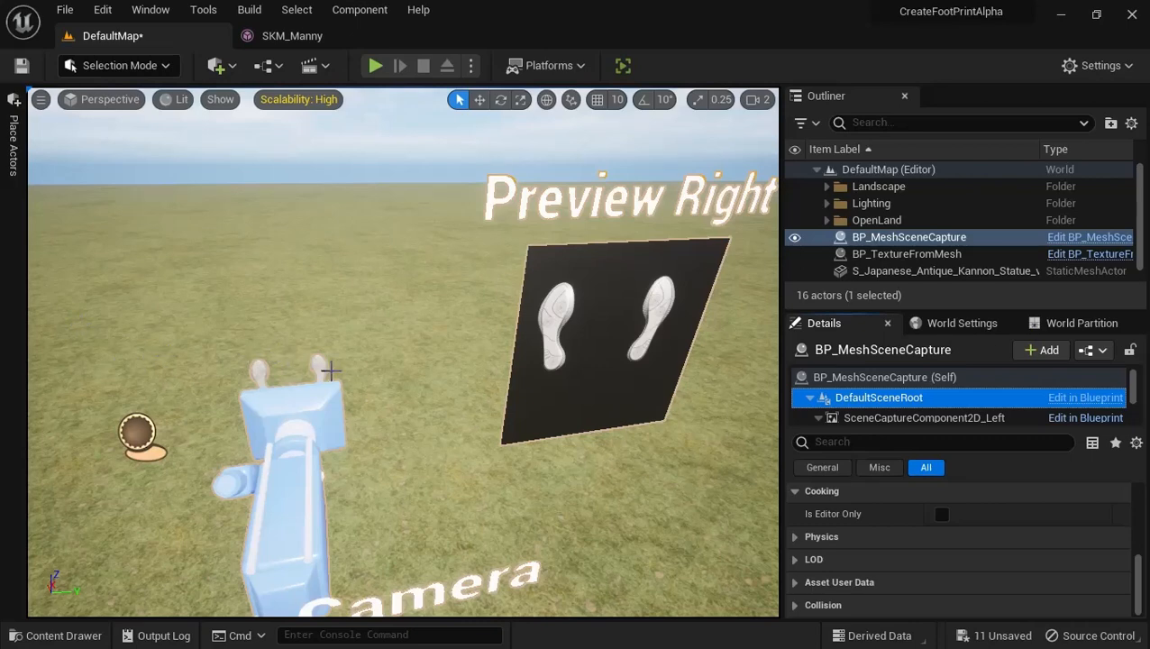
left_click(320, 363)
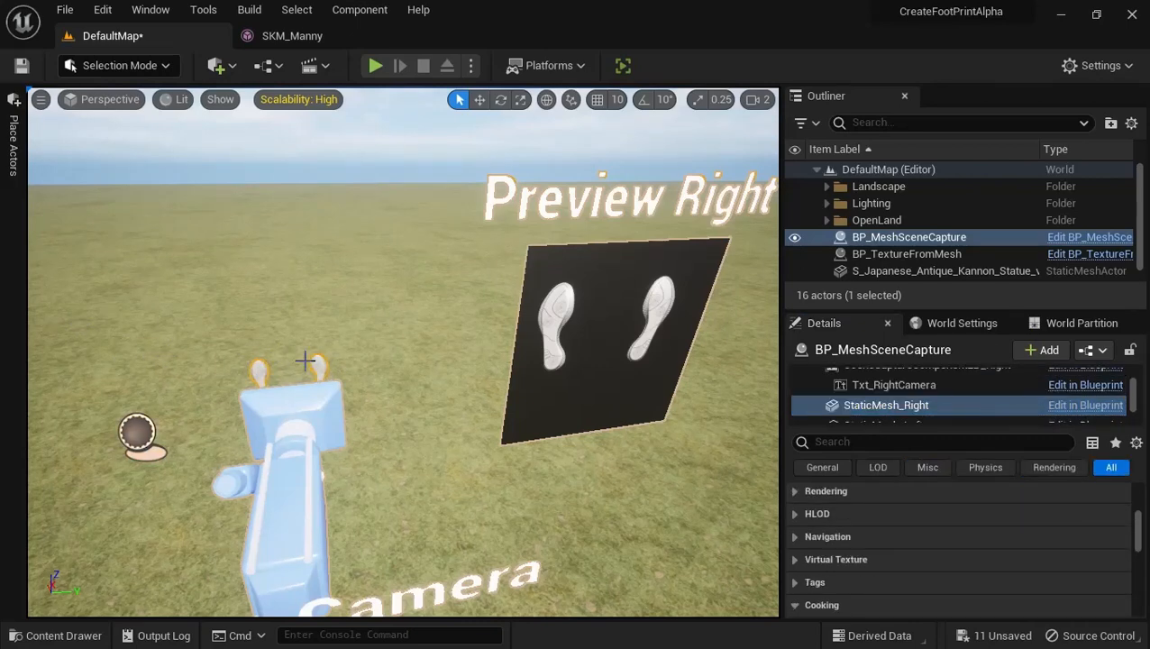
left_click(306, 360)
Select the StaticMesh_Right component of BP_MeshSceneCapture in the level and enlarge the component list
scroll(886, 265, "down", 1)
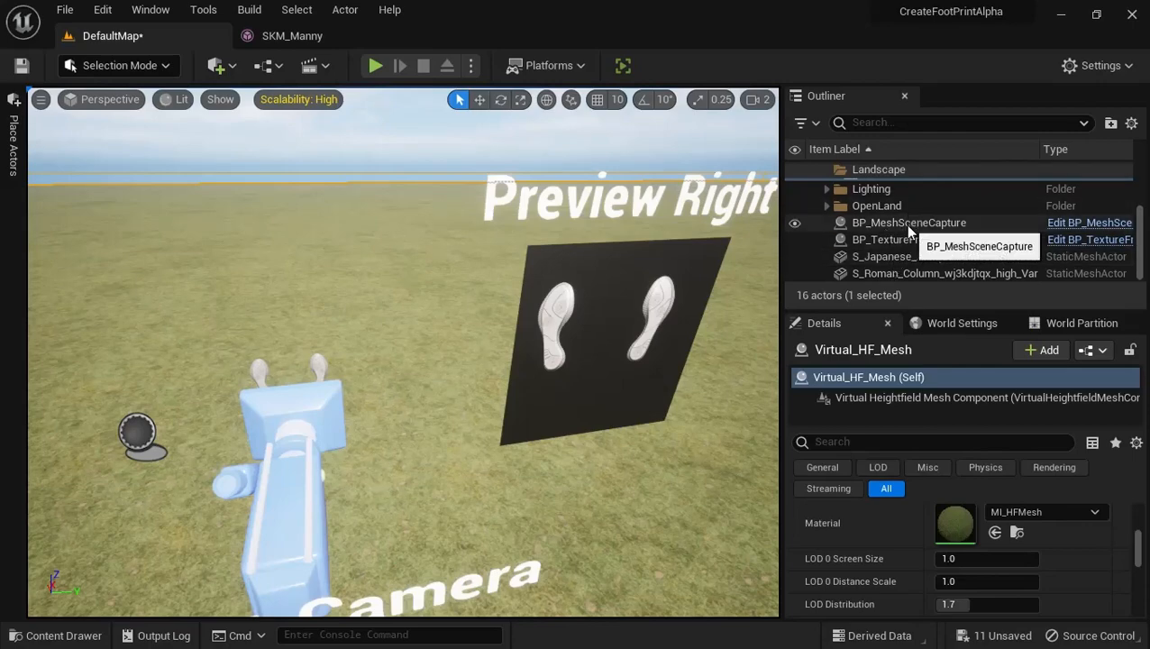
left_click(905, 223)
left_click_drag(886, 425, 889, 514)
left_click(897, 399)
mouse_move(436, 333)
right_mouse_down()
mouse_move(341, 289)
mouse_move(449, 323)
right_mouse_up()
left_click(361, 360)
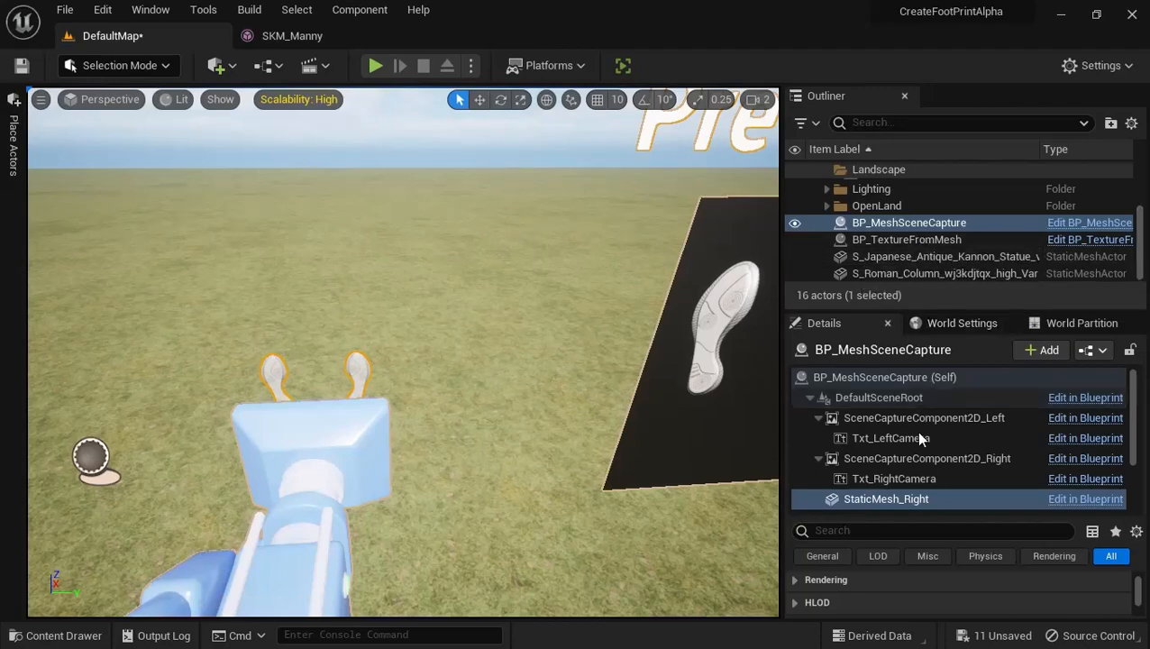
Examine the cut feet at the right and left cameras and the left preview plane in the level
right_click_drag(375, 405, 315, 397)
key("w")
key("s")
right_click_drag(494, 323, 505, 351)
right_click_drag(460, 410, 484, 379)
key("s")
mouse_move(444, 421)
left_mouse_down()
mouse_move(475, 413)
mouse_move(441, 413)
mouse_move(449, 407)
left_mouse_up()
mouse_move(446, 403)
right_mouse_down()
mouse_move(490, 330)
mouse_move(444, 402)
right_mouse_up()
key("a")
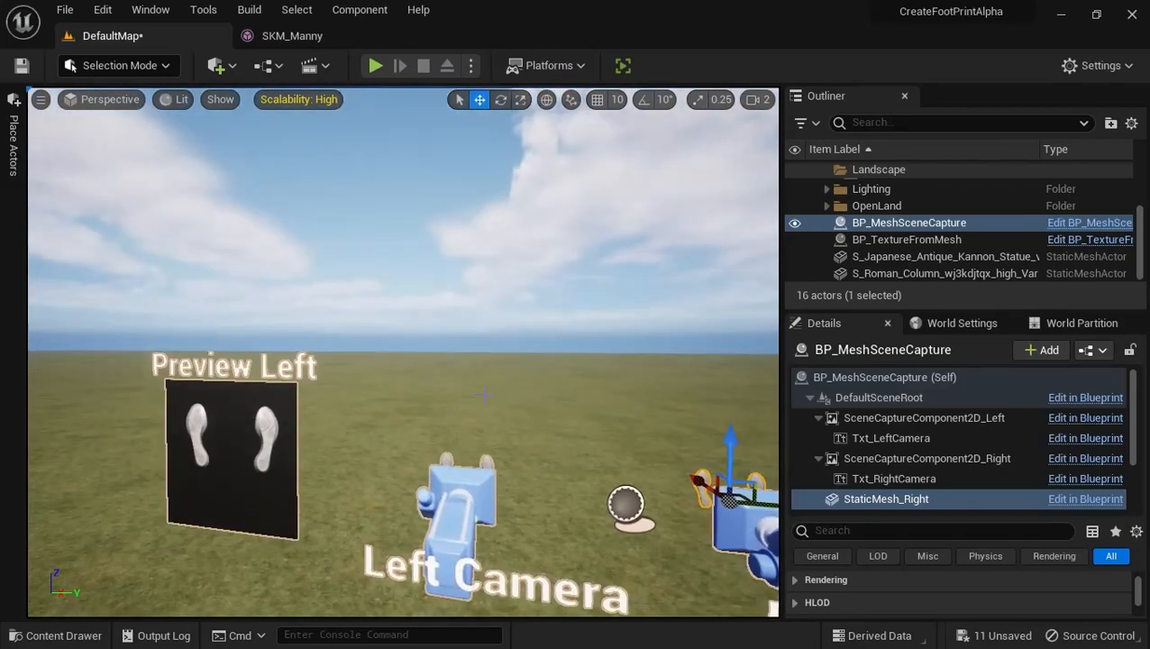